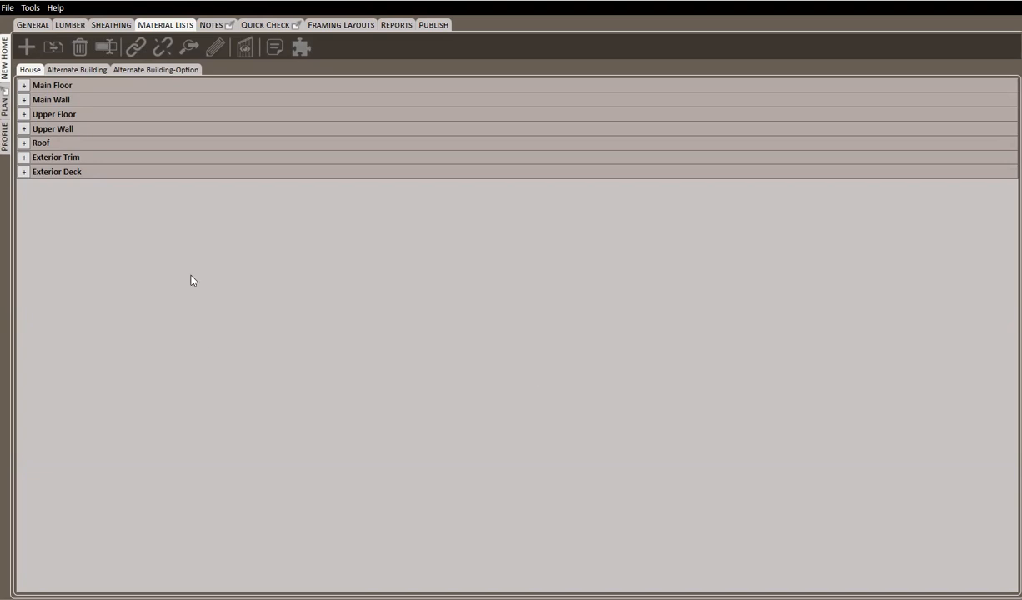
# View the program's version information and check for software updates.
pyautogui.click(55, 8)
pyautogui.click(75, 90)
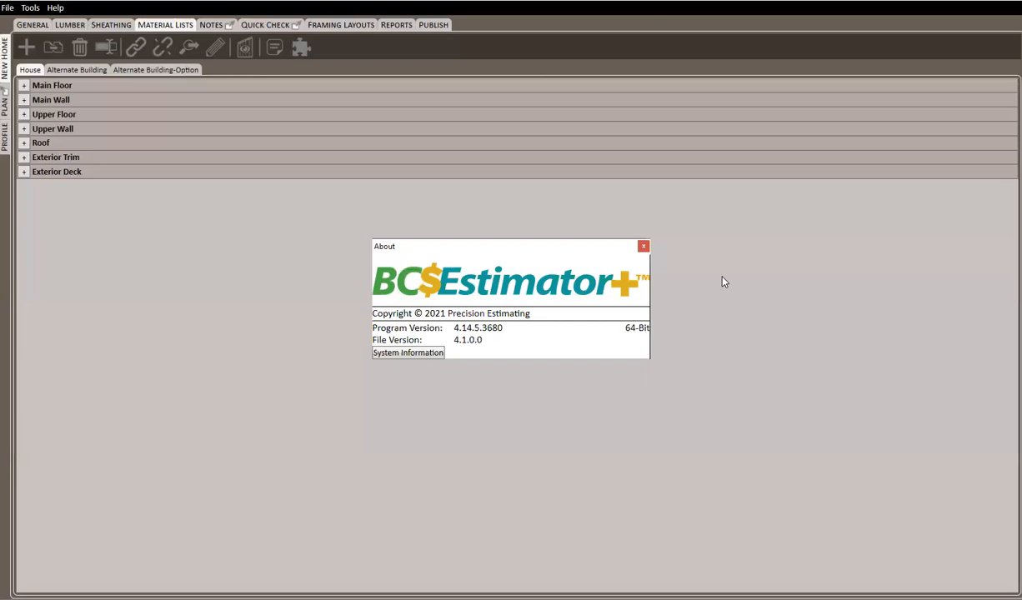
pyautogui.click(643, 247)
pyautogui.click(55, 7)
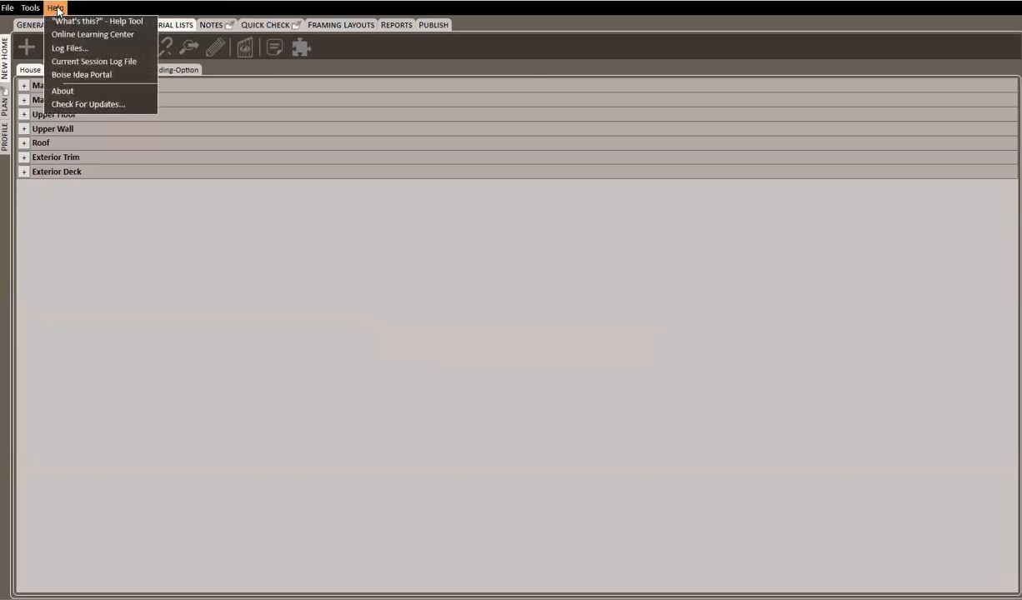
pyautogui.click(114, 108)
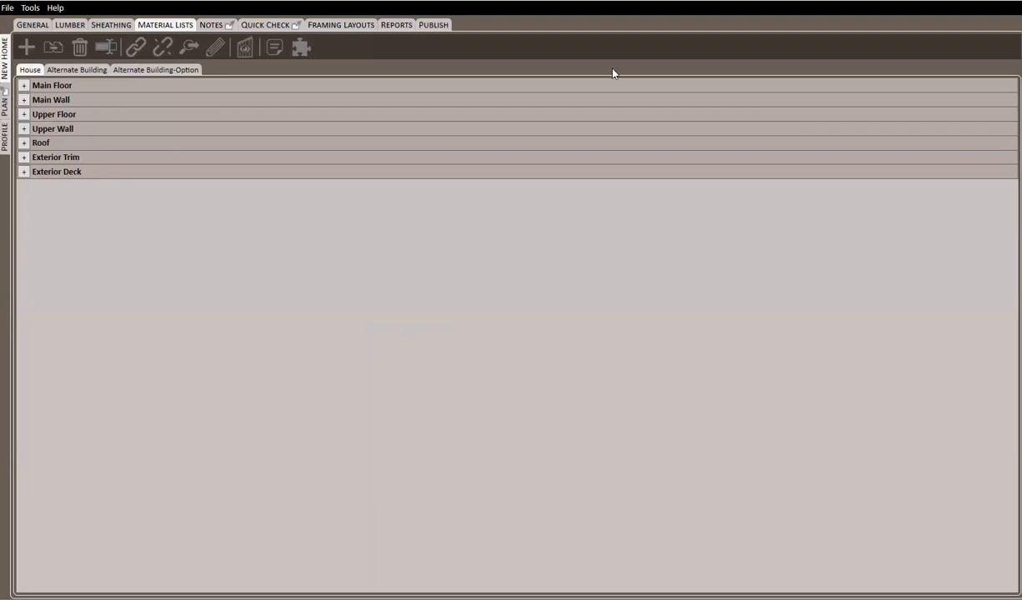
# In the profile's Floor presets, rename the 2x10 joists preset to "2x10 Joists with Rim and 3/4" Decking Advantech".
pyautogui.click(5, 135)
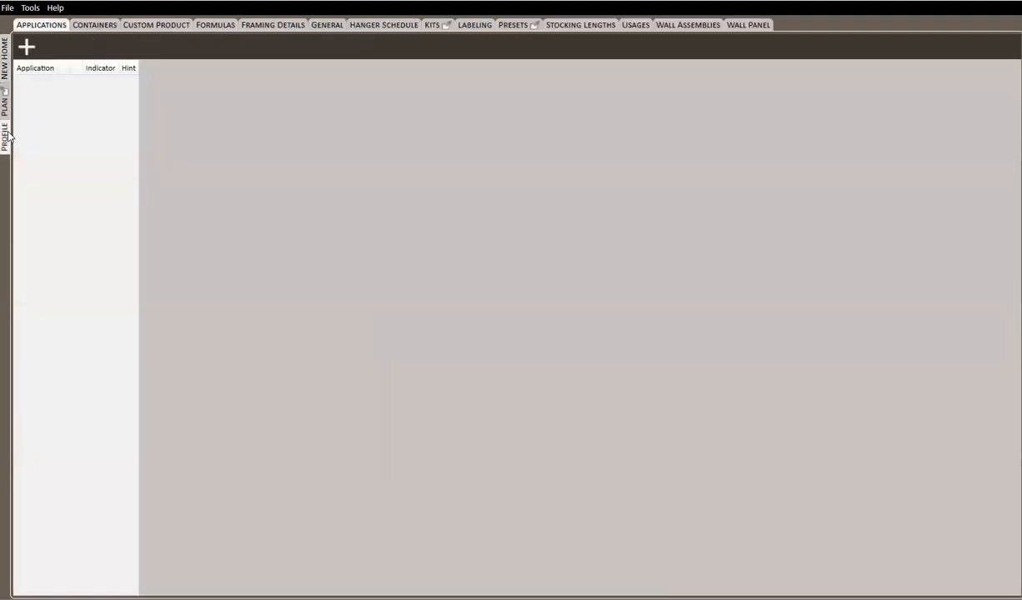
pyautogui.click(513, 25)
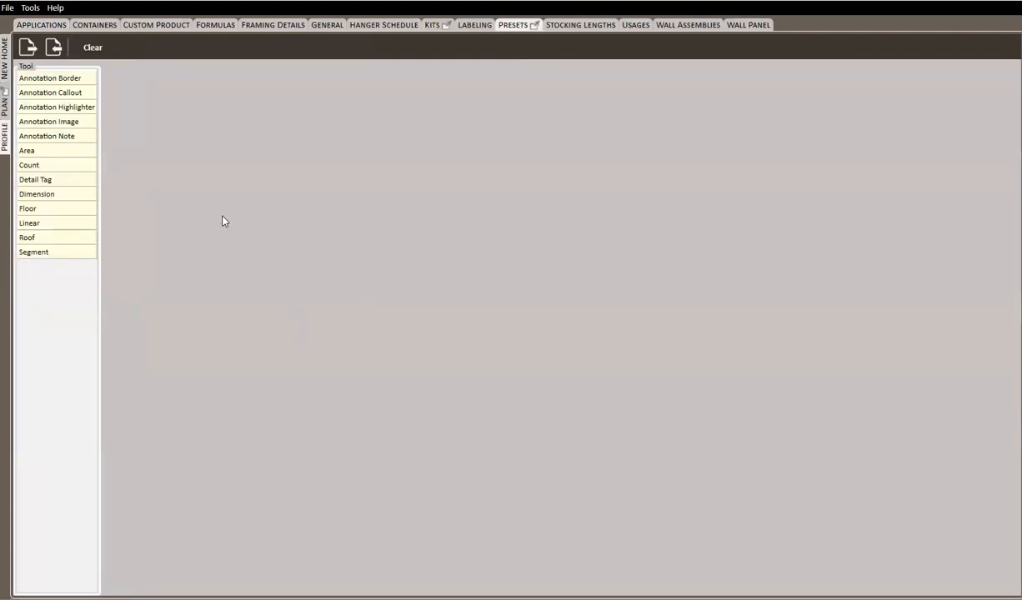
pyautogui.click(50, 210)
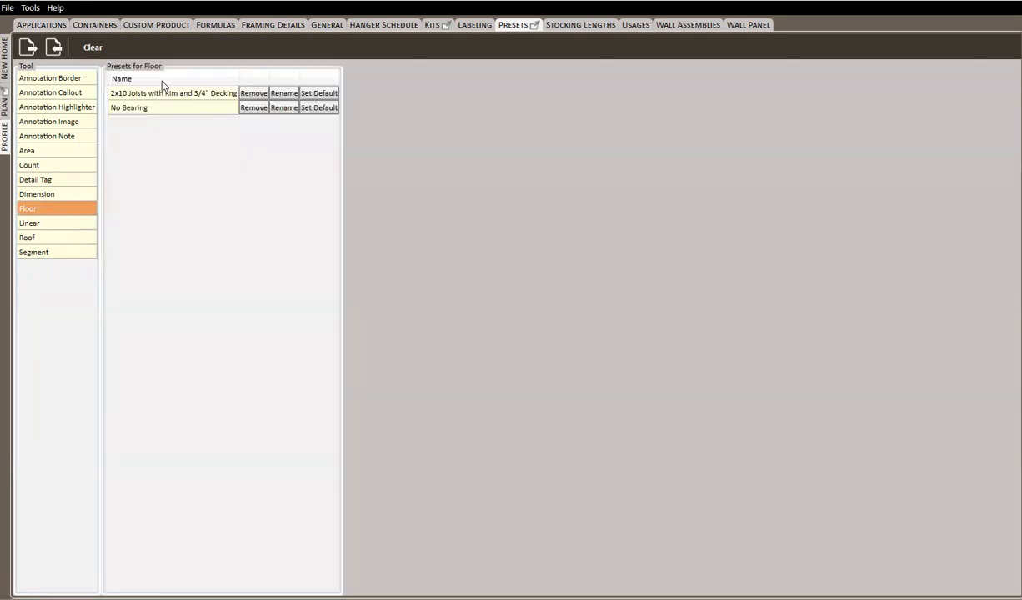
pyautogui.click(283, 93)
pyautogui.click(520, 301)
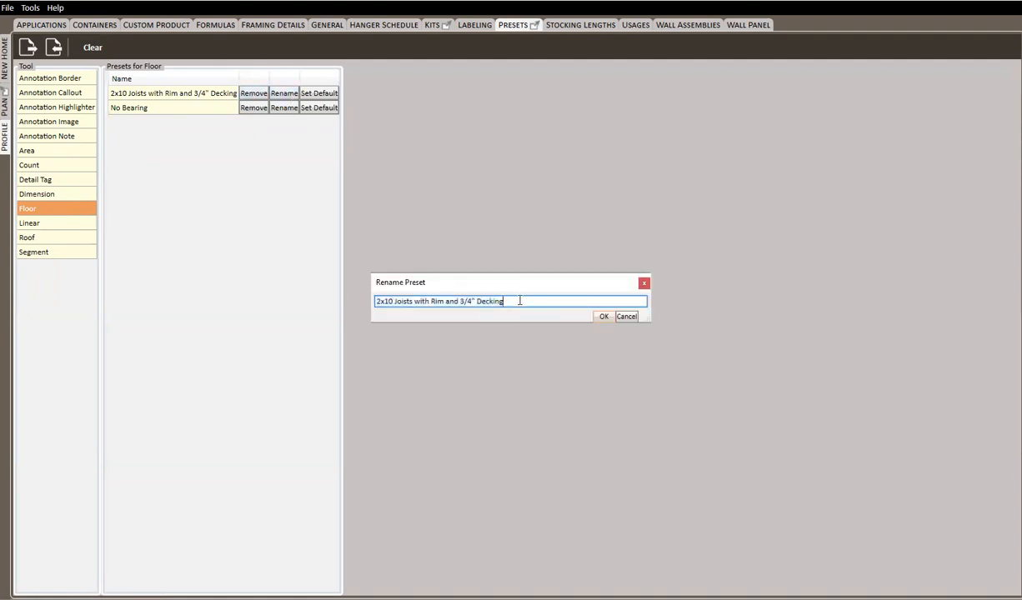
pyautogui.write('Advantech')
pyautogui.click(603, 317)
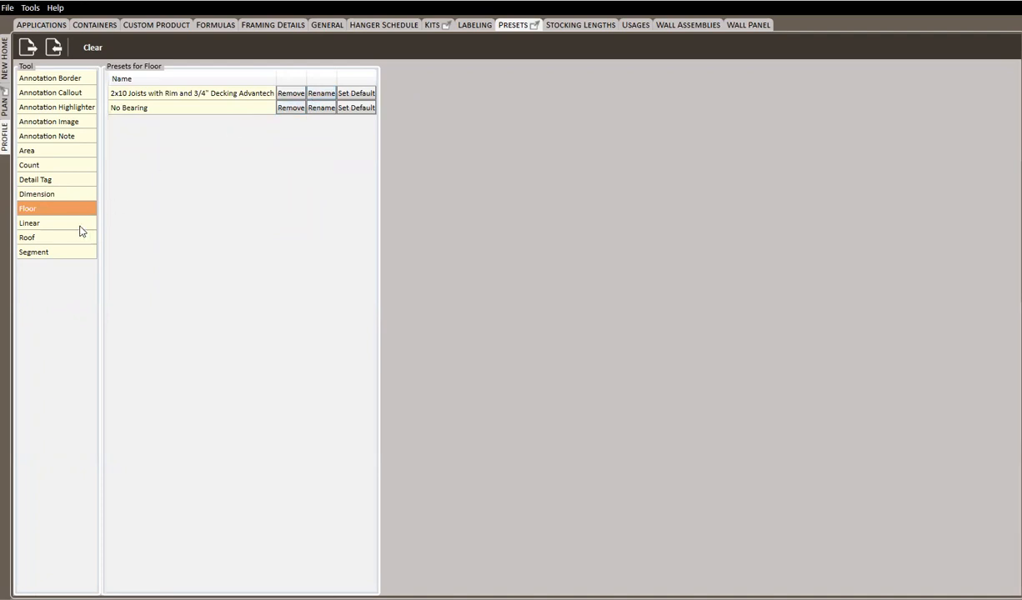
# Move the 5-1/8 x 15 Glulam Flush Beam preset to the first place among the profile's Segment presets.
pyautogui.click(58, 255)
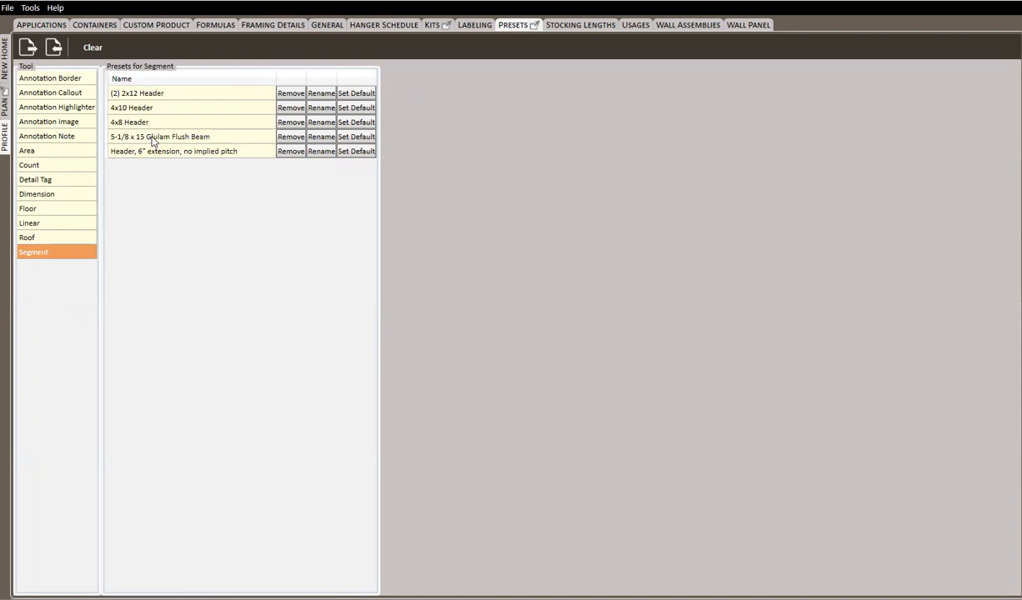
pyautogui.moveTo(146, 140); pyautogui.dragTo(147, 87)
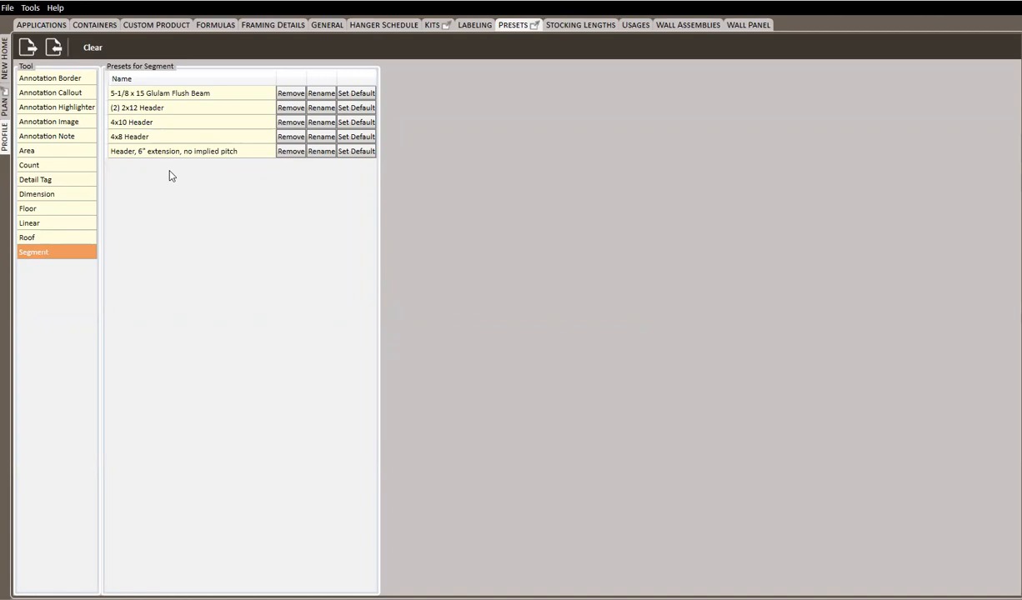
# Create a custom product named 2" x 10' White Aluminum Trim from the Blackened Aluminum Trim product, and review its copied settings.
pyautogui.click(162, 30)
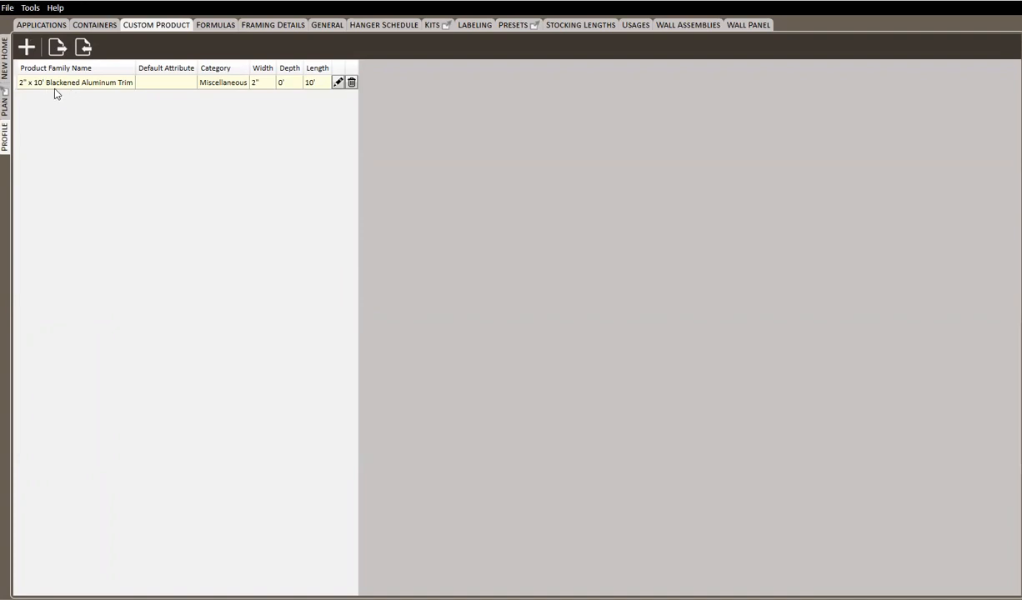
pyautogui.click(338, 83)
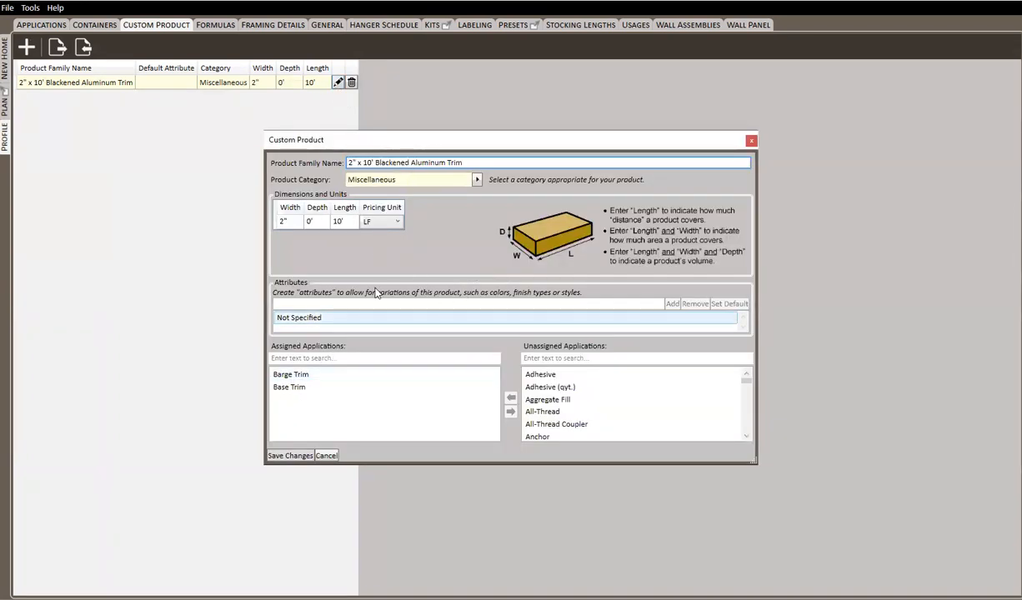
pyautogui.click(410, 163)
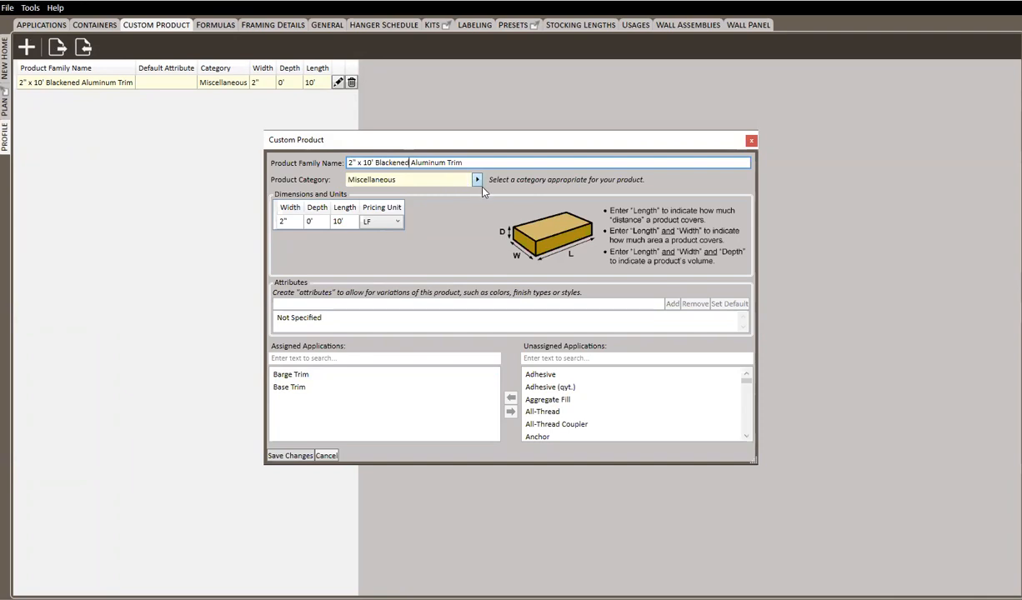
pyautogui.press('BackSpace')
pyautogui.press('BackSpace')
pyautogui.press('BackSpace')
pyautogui.press('BackSpace')
pyautogui.press('BackSpace')
pyautogui.press('BackSpace')
pyautogui.press('BackSpace')
pyautogui.press('BackSpace')
pyautogui.press('BackSpace')
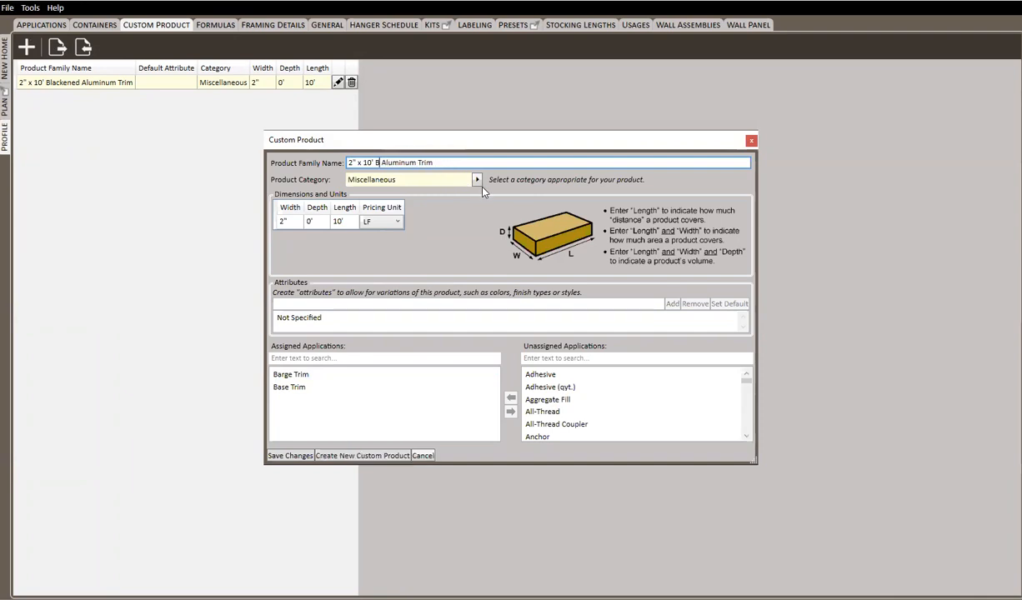
pyautogui.write('White')
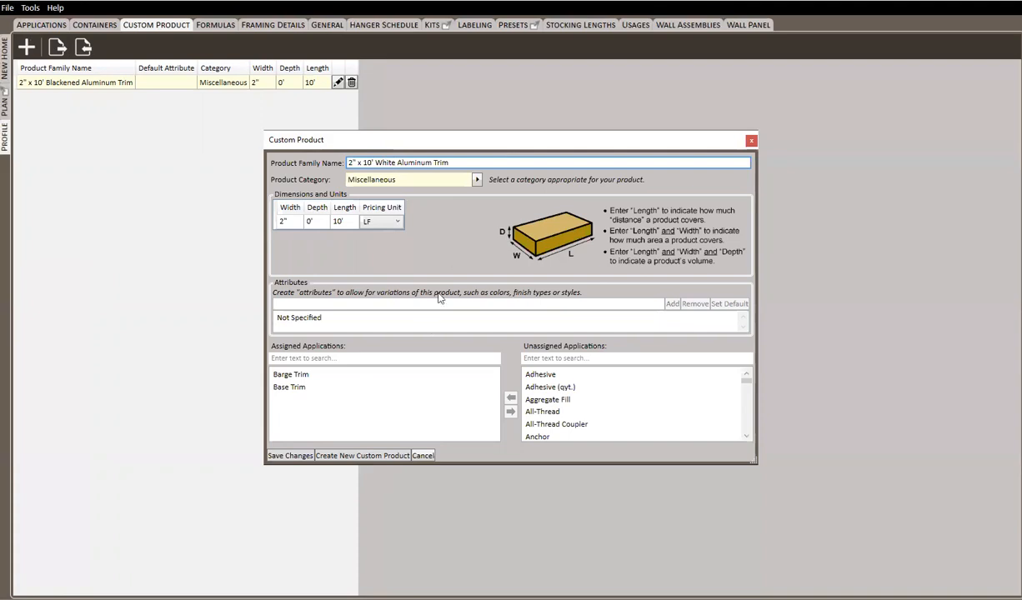
pyautogui.click(365, 458)
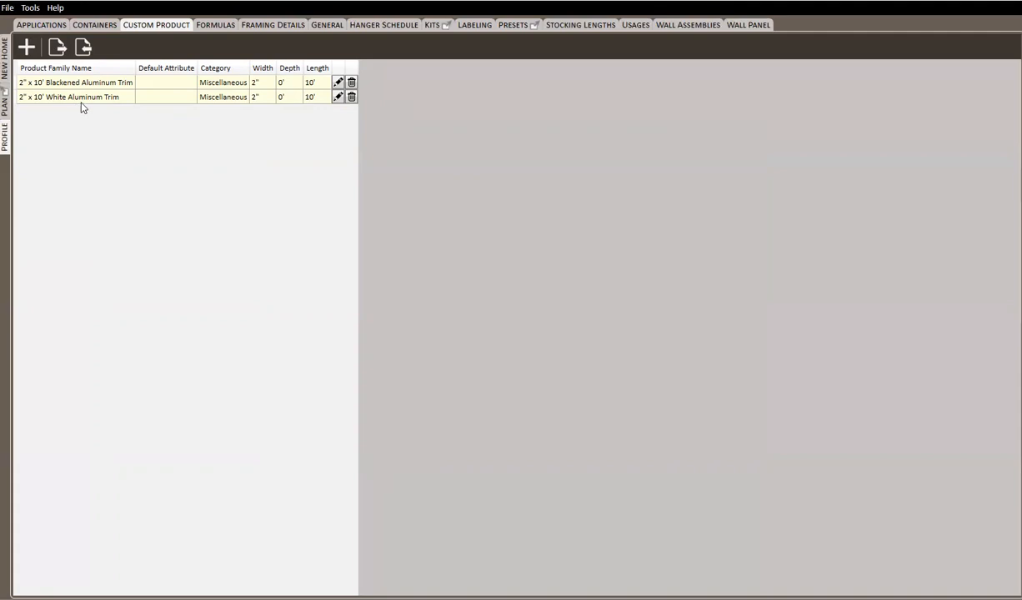
pyautogui.click(338, 96)
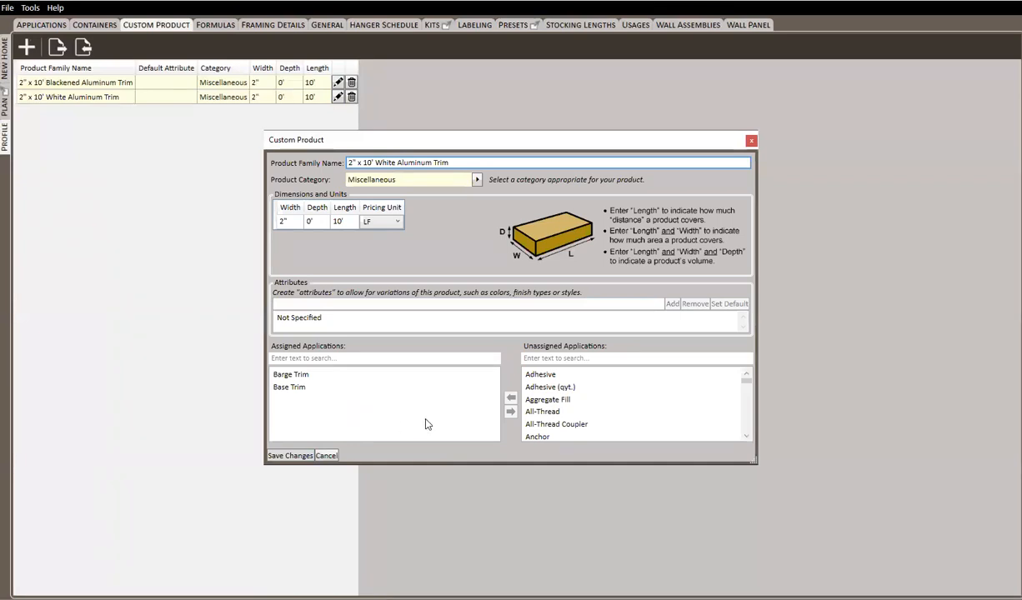
pyautogui.click(751, 141)
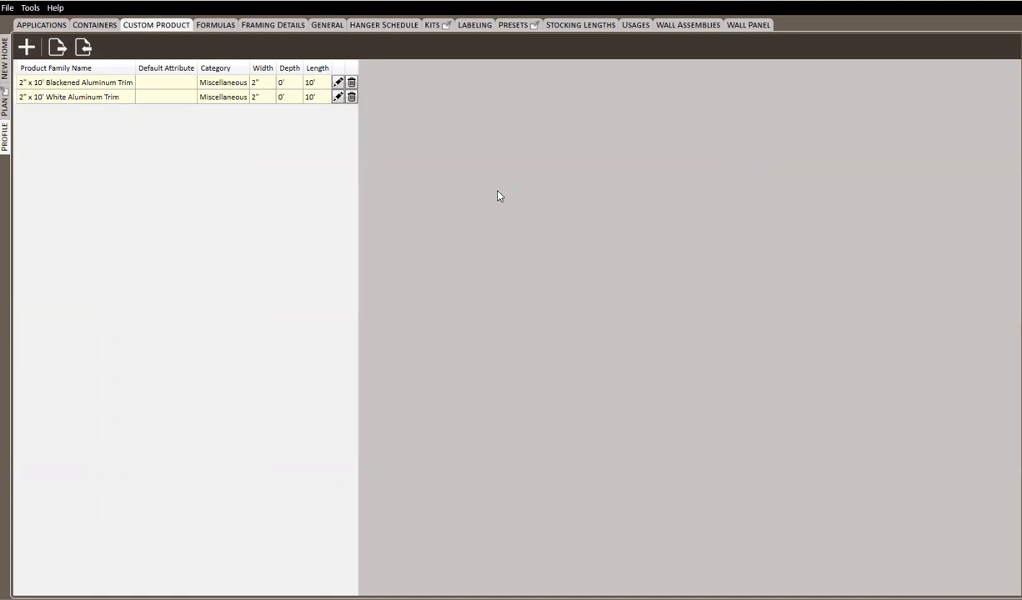
# Add 105" and 109" as additional pre-cut stud lengths in the profile's stocking lengths.
pyautogui.click(581, 25)
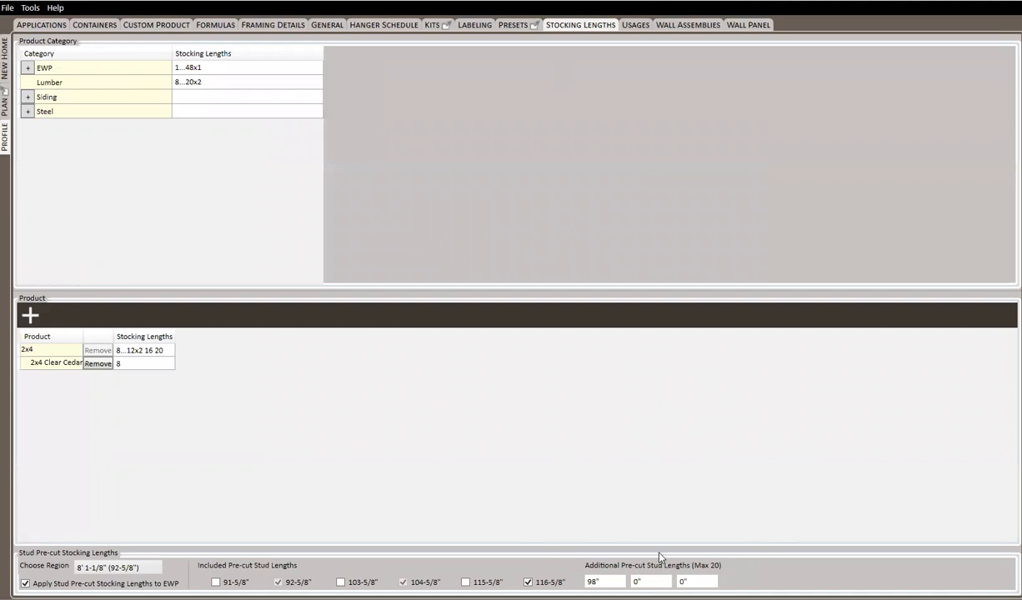
pyautogui.click(636, 581)
pyautogui.press('BackSpace')
pyautogui.press('BackSpace')
pyautogui.write('104')
pyautogui.press('BackSpace')
pyautogui.write('5"')
pyautogui.press('Tab')
pyautogui.write('109"')
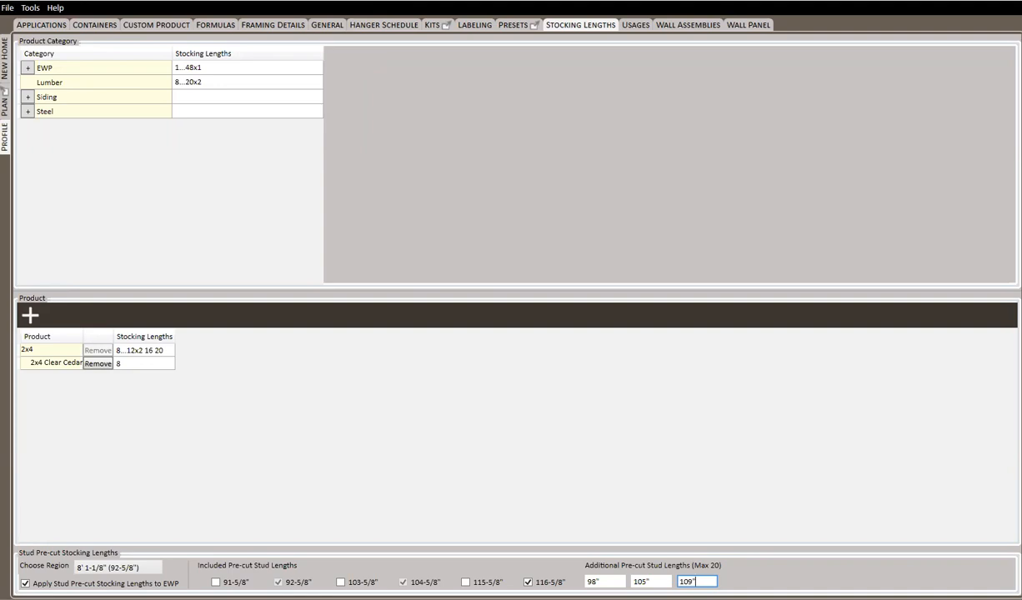
pyautogui.press('Return')
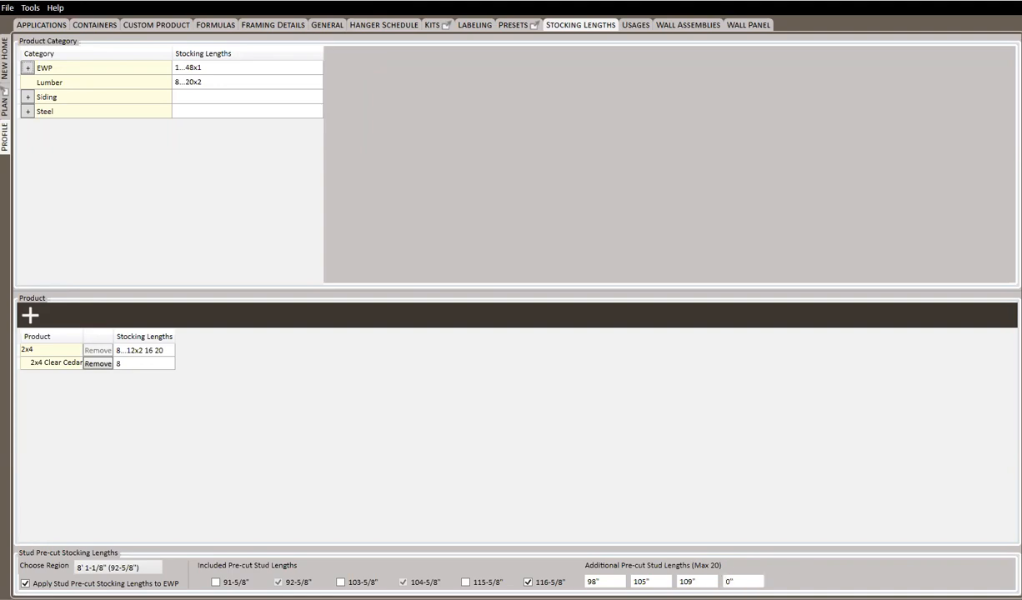
# Add another additional pre-cut stud length of 111".
pyautogui.click(731, 581)
pyautogui.press('BackSpace')
pyautogui.write('1011')
pyautogui.press('BackSpace')
pyautogui.press('BackSpace')
pyautogui.press('BackSpace')
pyautogui.write('11')
pyautogui.press('Return')
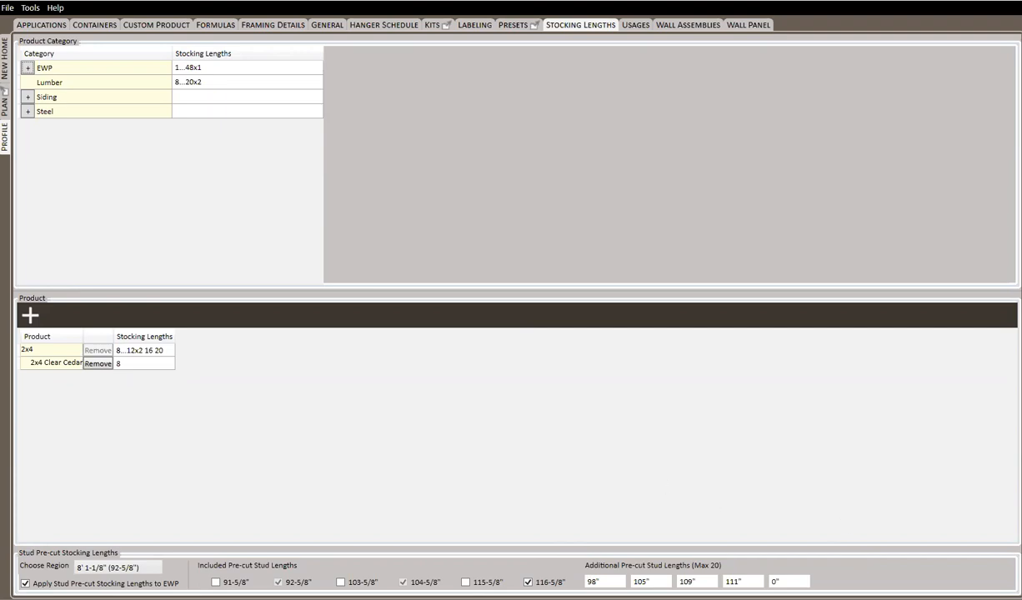
# Set PSCL 1/2 as the initial product family for the Misc. Connector component in the Roof Decking Kit's 1/2"x4'x8' usage.
pyautogui.click(431, 25)
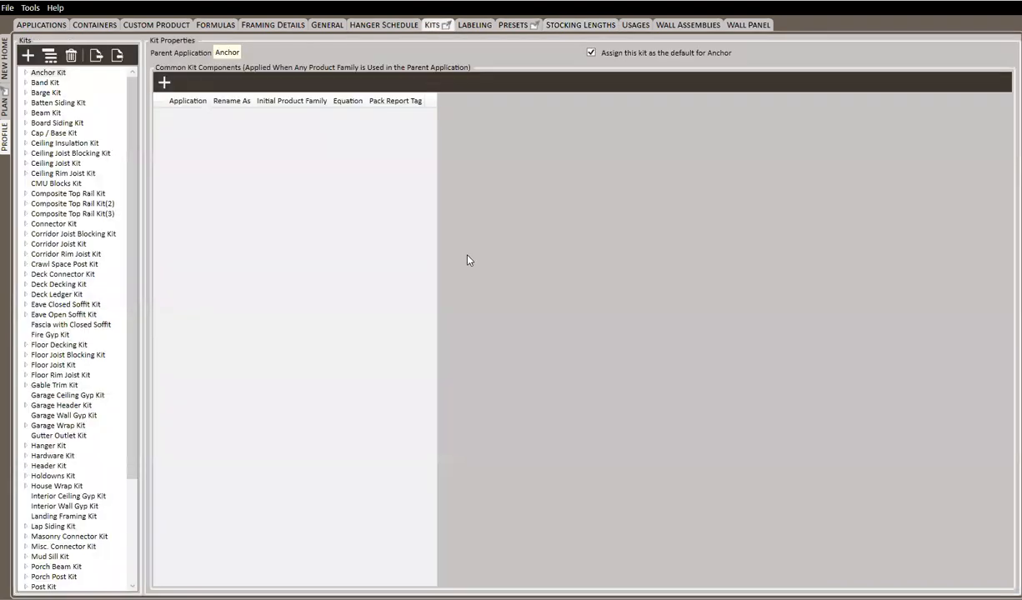
pyautogui.scroll(-2, 83, 371)
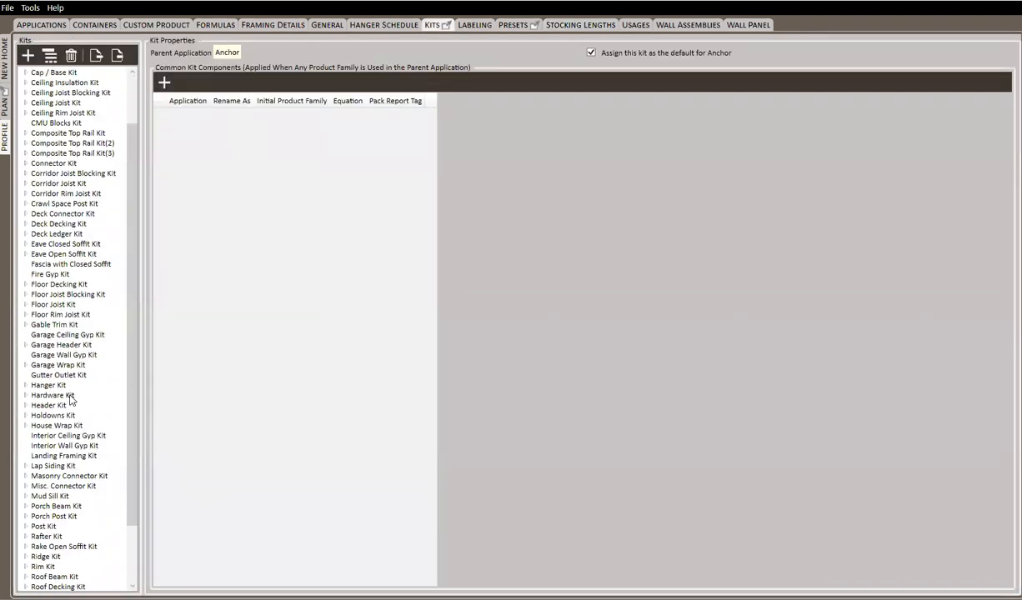
pyautogui.scroll(-1, 72, 313)
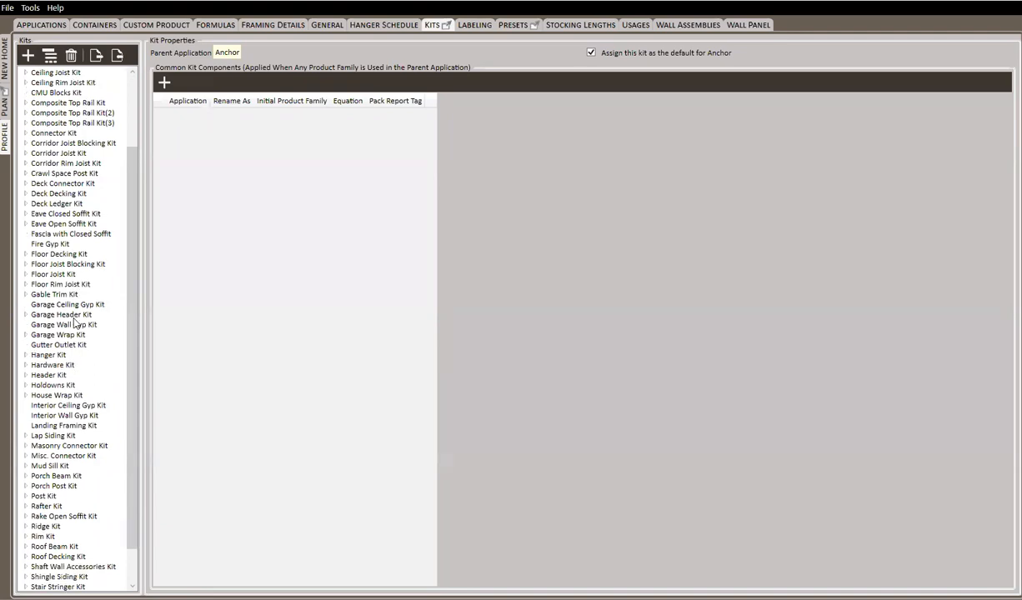
pyautogui.click(56, 252)
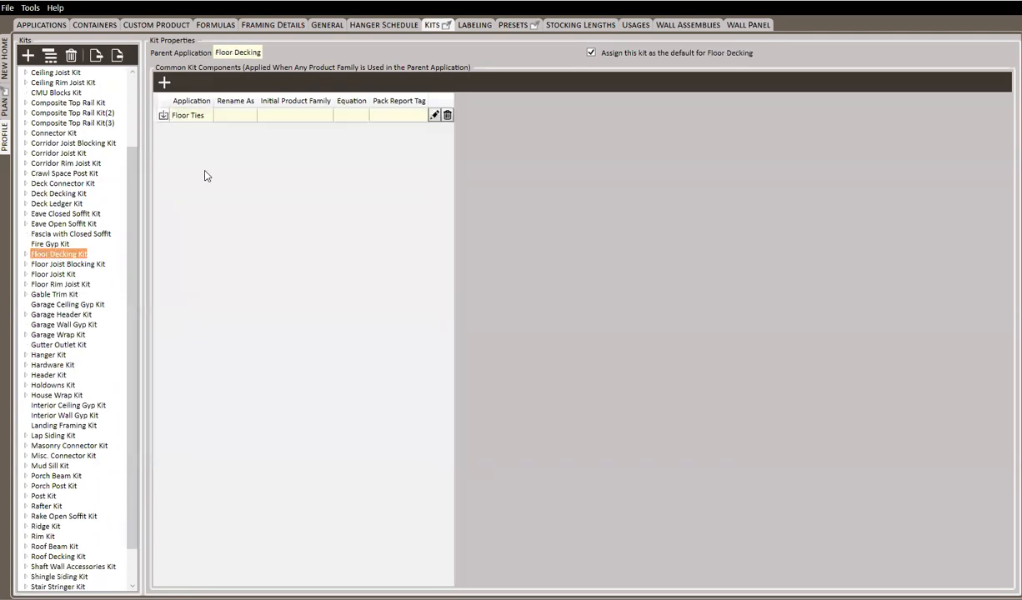
pyautogui.click(50, 555)
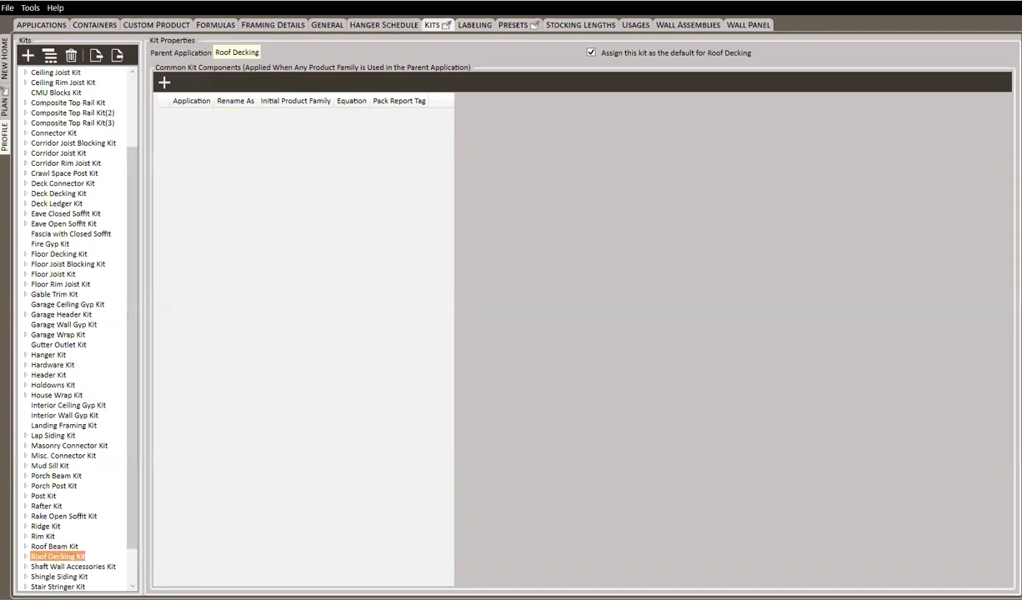
pyautogui.click(25, 556)
pyautogui.click(57, 566)
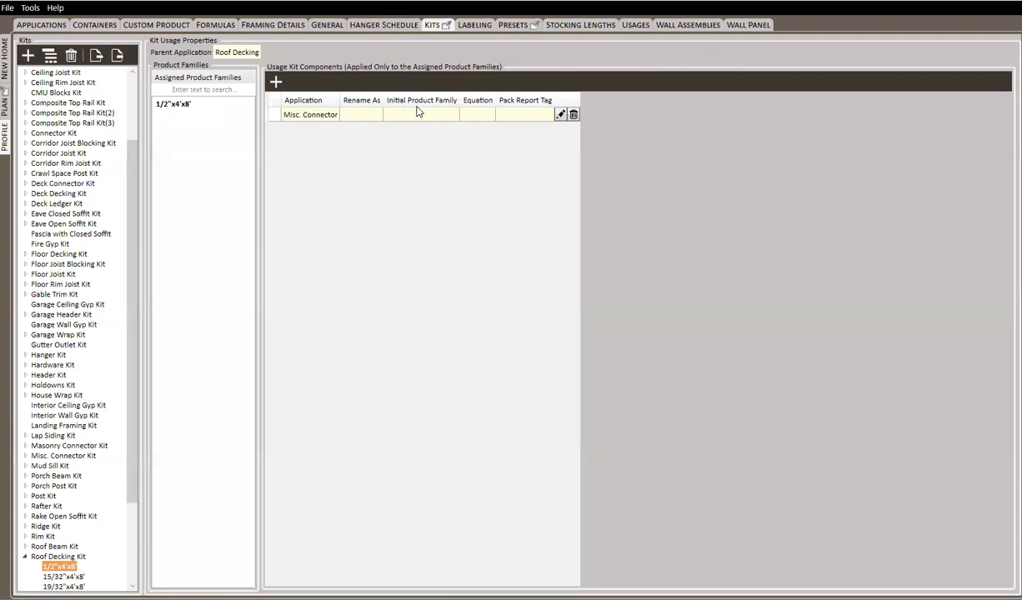
pyautogui.click(560, 114)
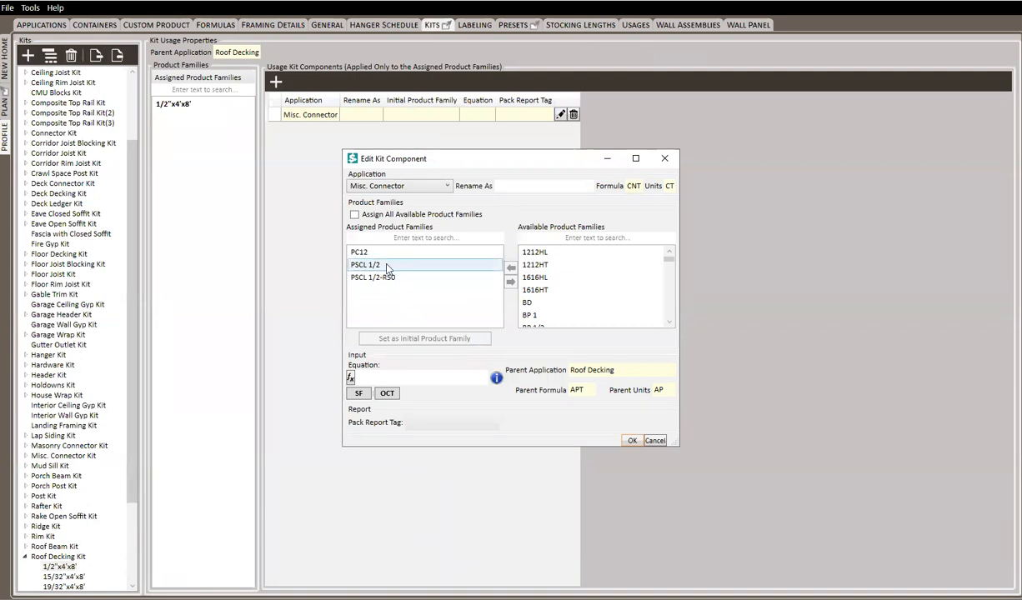
pyautogui.rightClick(387, 267)
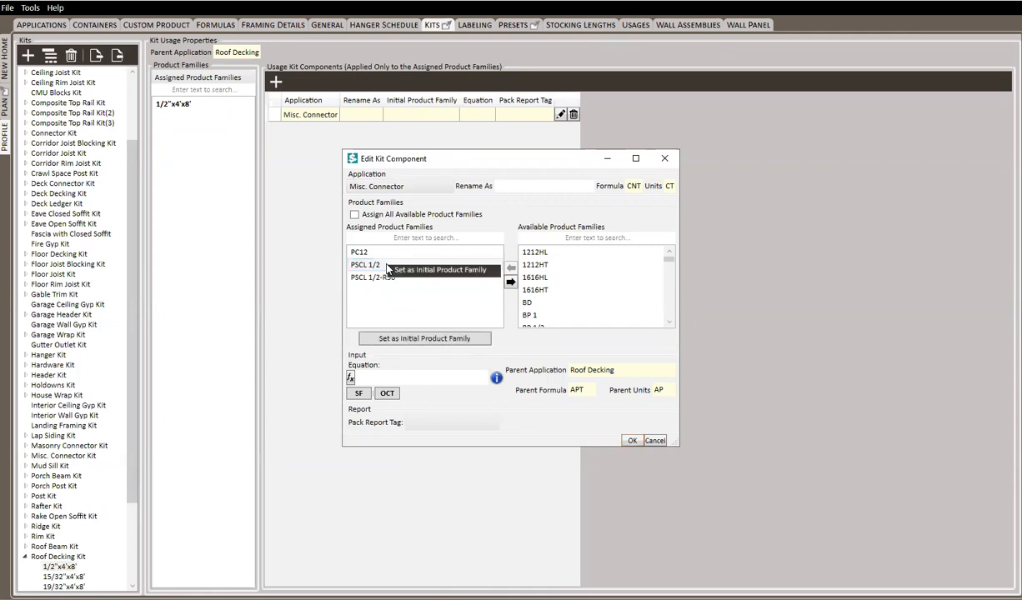
pyautogui.click(463, 275)
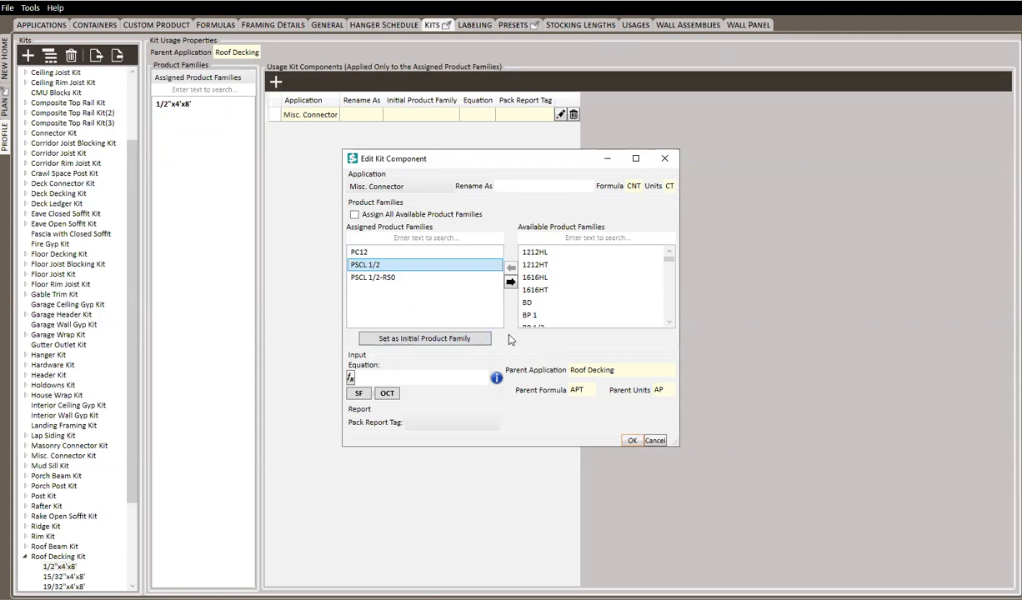
pyautogui.click(409, 338)
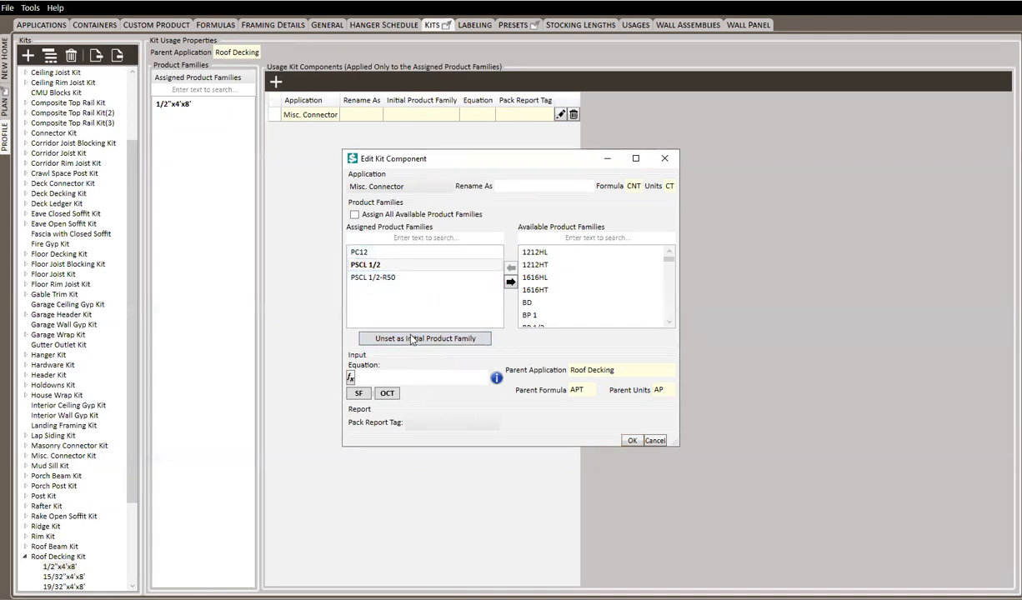
pyautogui.click(631, 440)
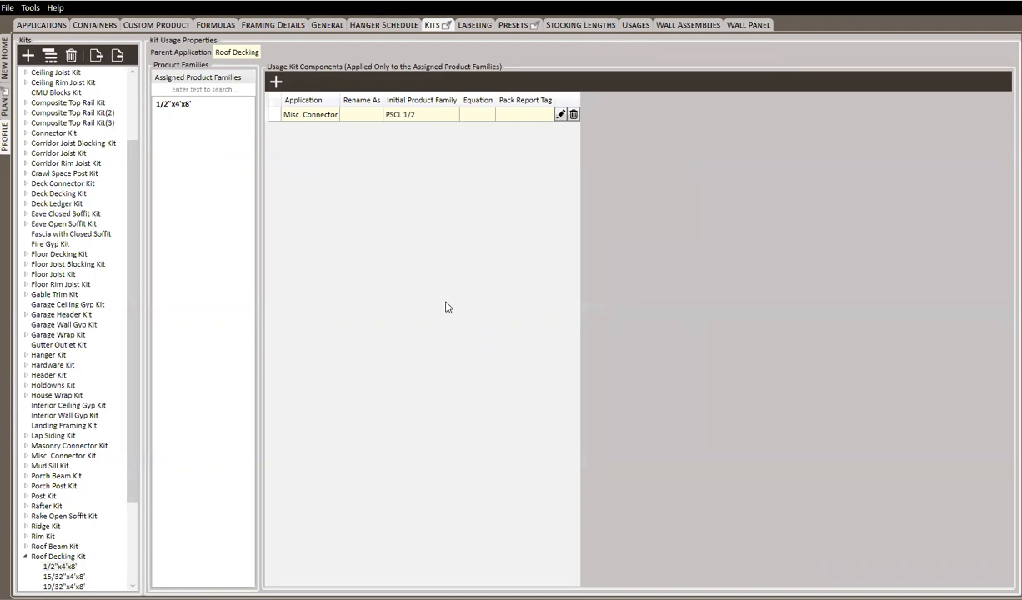
# Preview the selected Floor Framing, Walls and Headers and Roof Framing layouts despite the Quick Check errors, and close the preview.
pyautogui.click(5, 58)
pyautogui.click(343, 25)
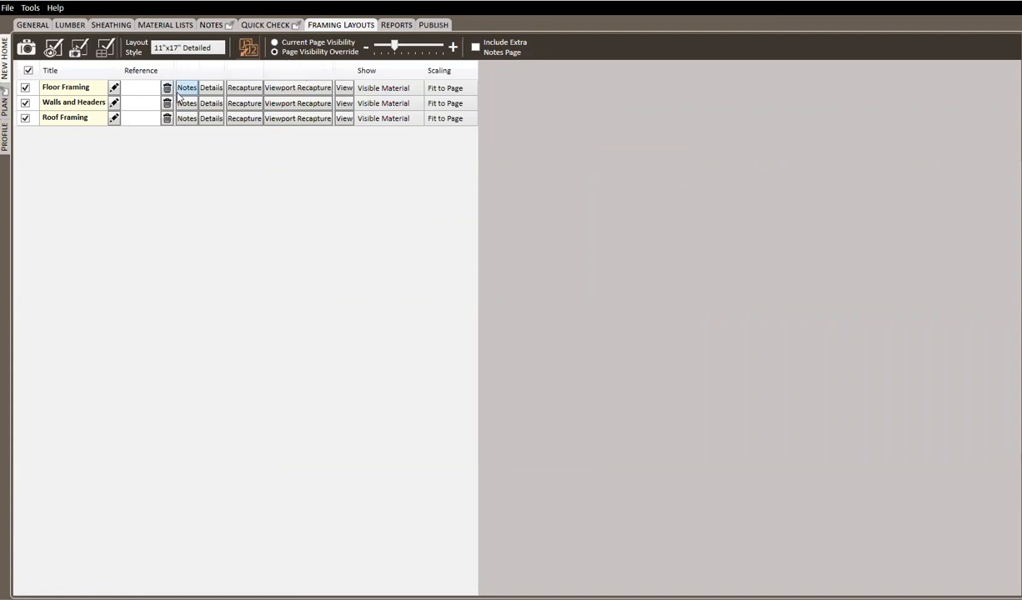
pyautogui.click(59, 48)
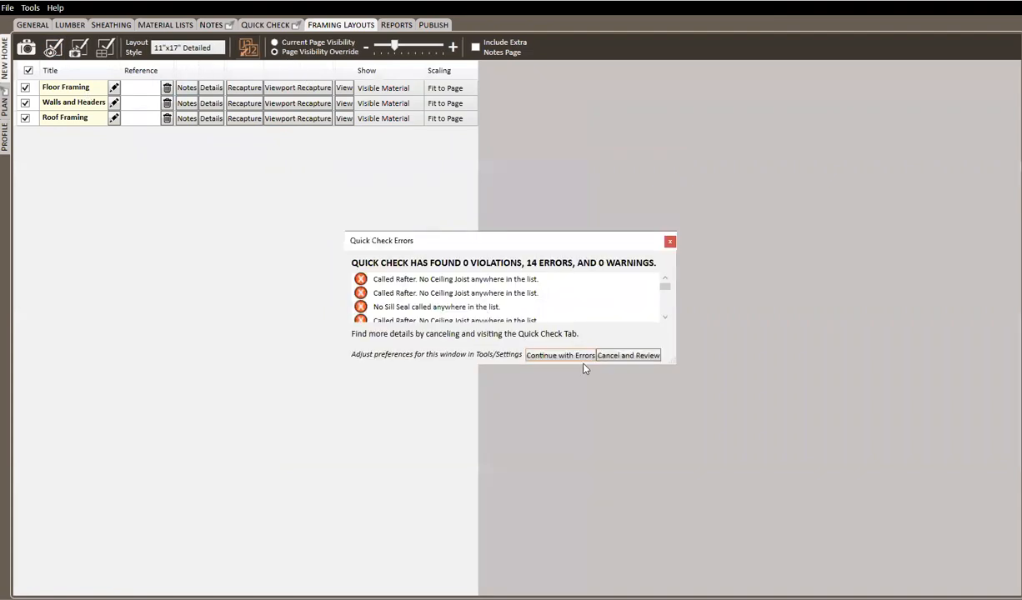
pyautogui.click(581, 356)
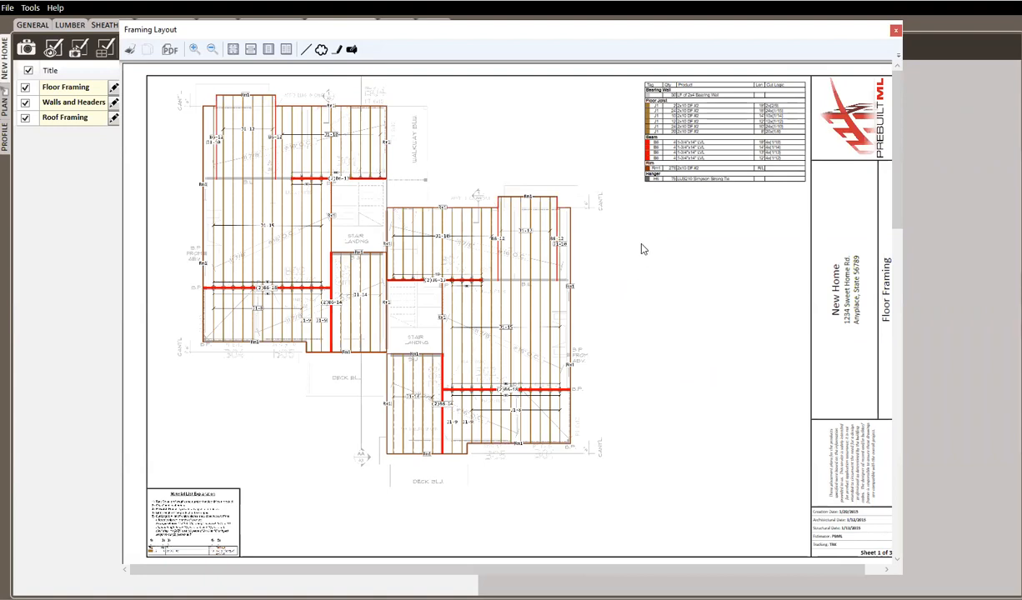
pyautogui.scroll(-2, 677, 242)
pyautogui.scroll(-1, 678, 241)
pyautogui.scroll(1, 539, 208)
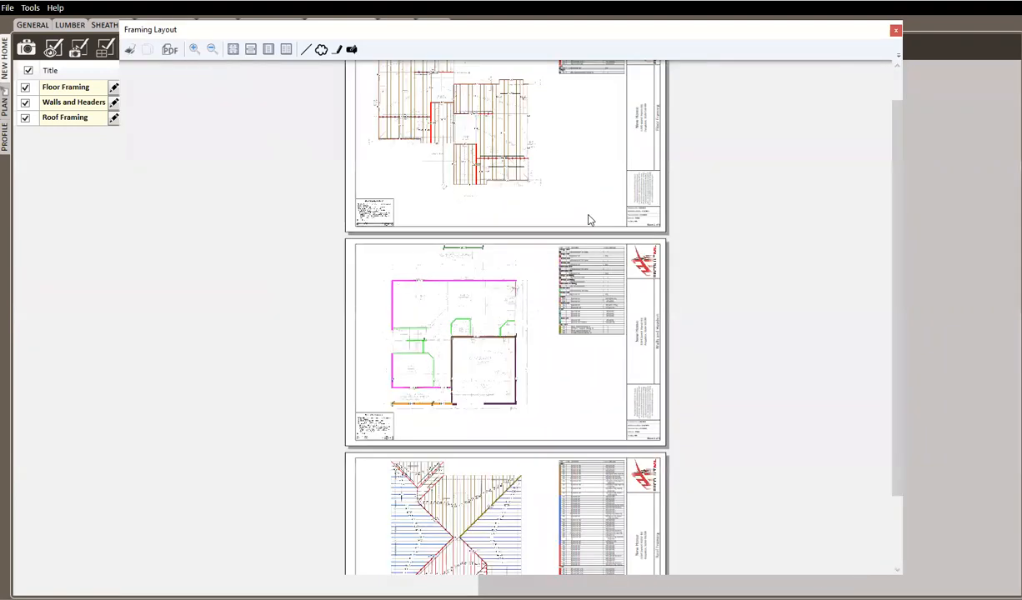
pyautogui.click(896, 30)
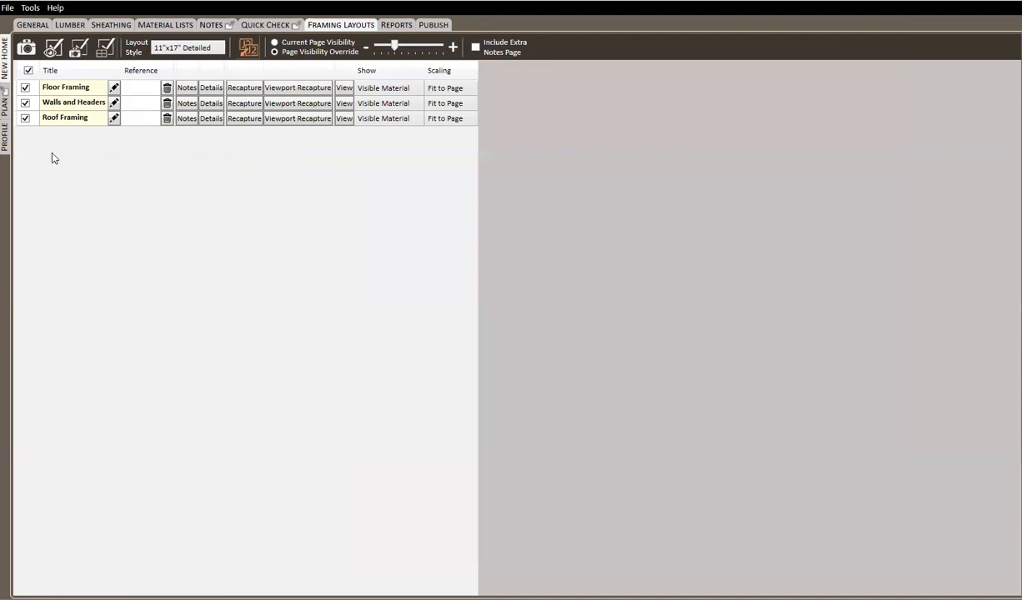
# Review the profile's Save Framing Layout Images setting and save the project under the name Smaller Test Job.
pyautogui.click(5, 138)
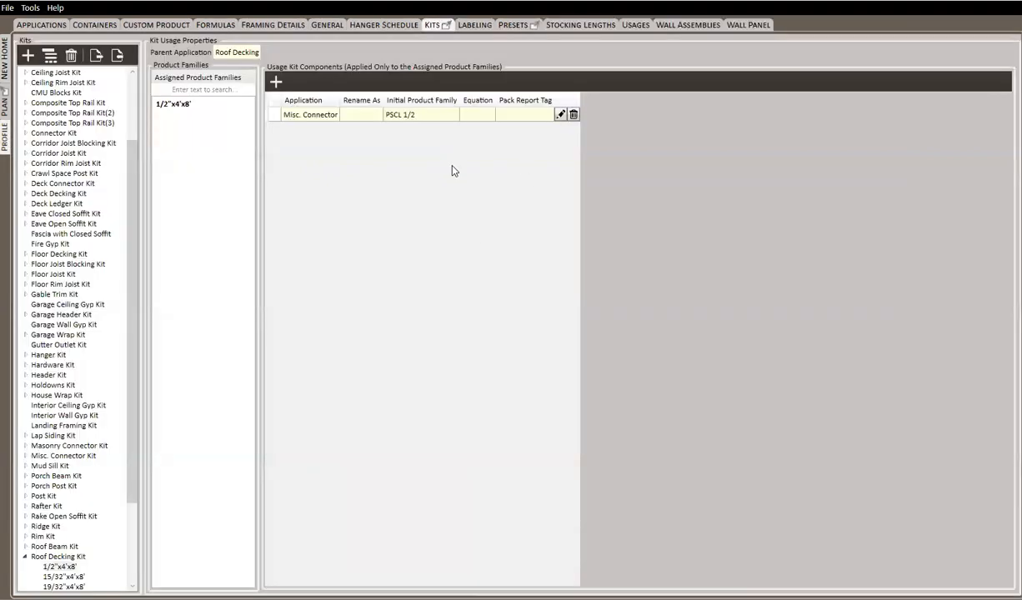
pyautogui.click(327, 25)
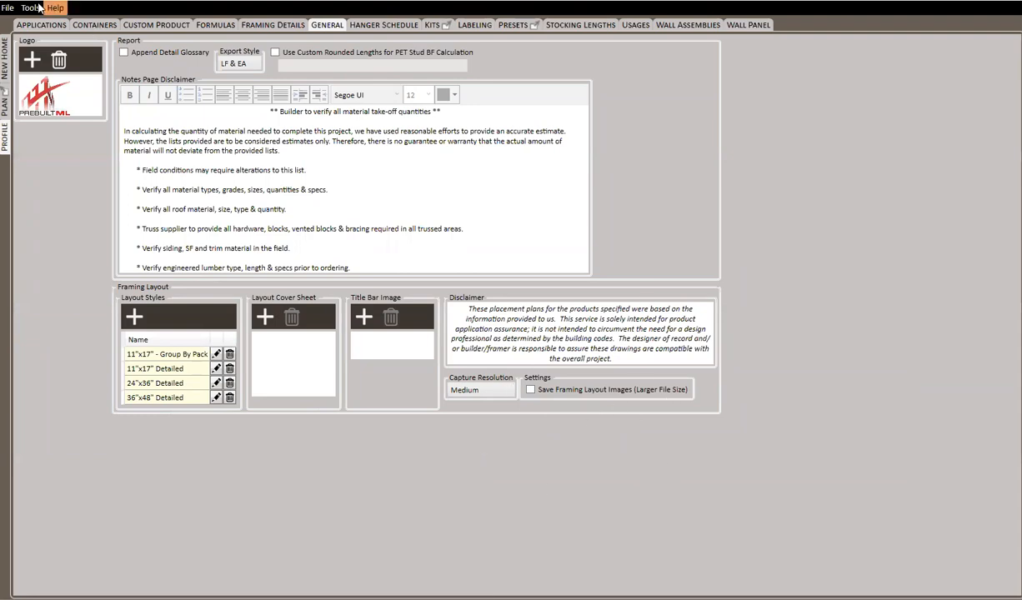
pyautogui.click(7, 9)
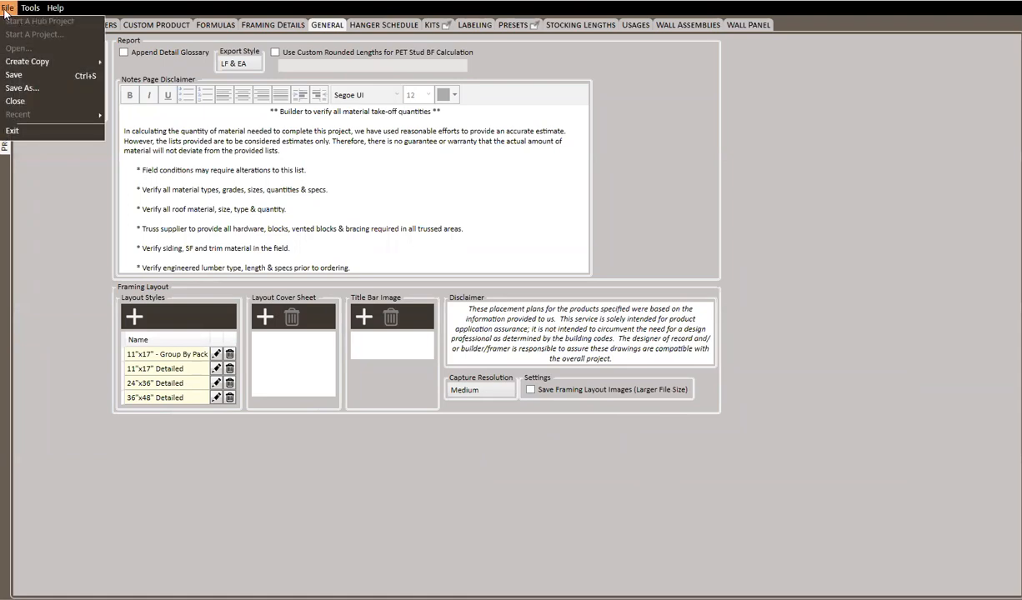
pyautogui.click(25, 88)
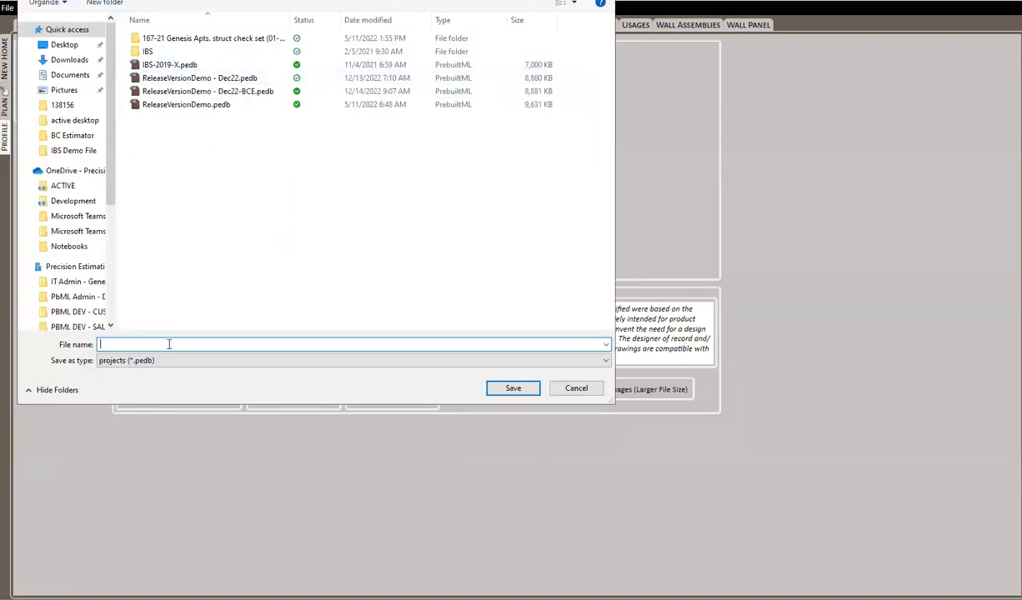
pyautogui.write('Smaller Test Job')
pyautogui.click(513, 388)
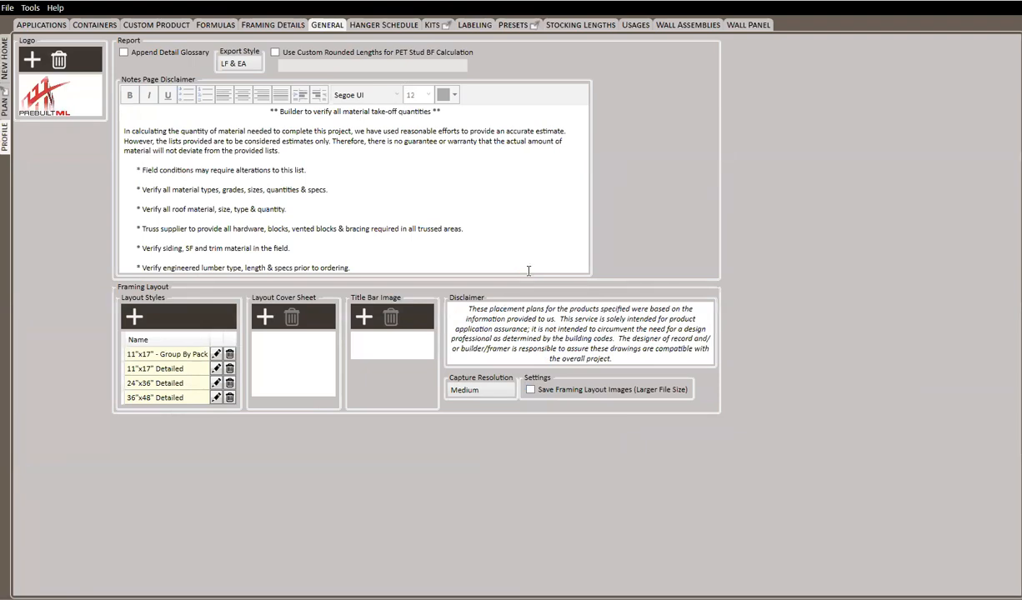
# Switch to the empty BCEstimator+ window, open the saved Smaller Test Job project there and maximize the window.
pyautogui.click(6, 56)
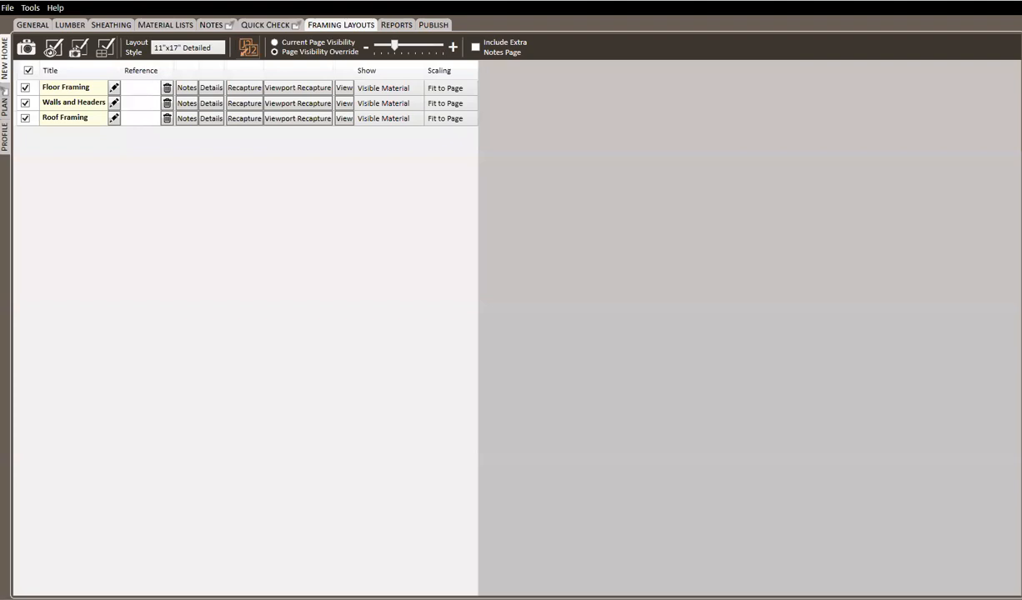
pyautogui.click(981, 0)
pyautogui.click(1010, 35)
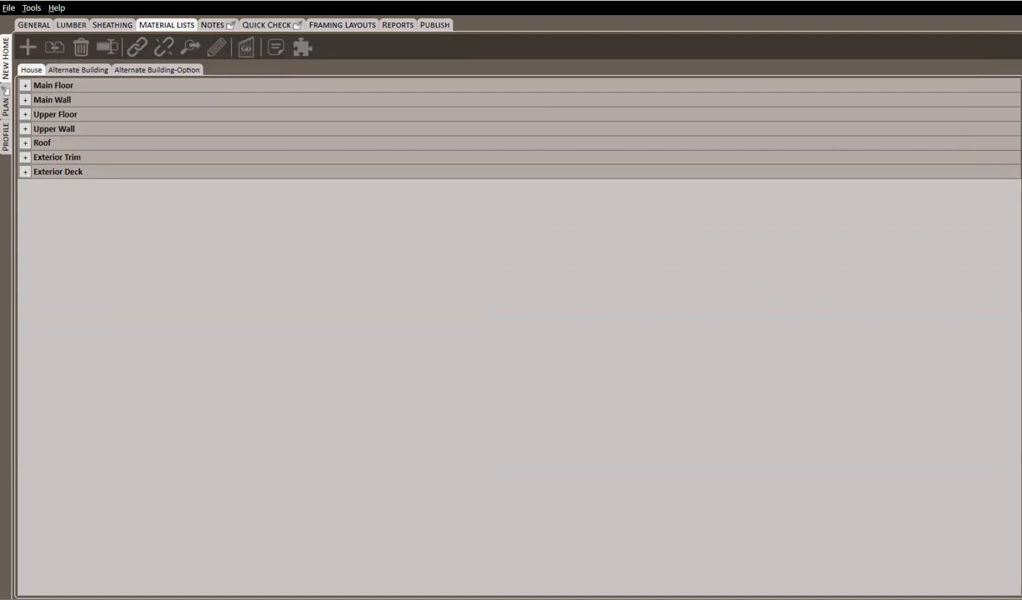
pyautogui.hotkey('alt', 'Tab')
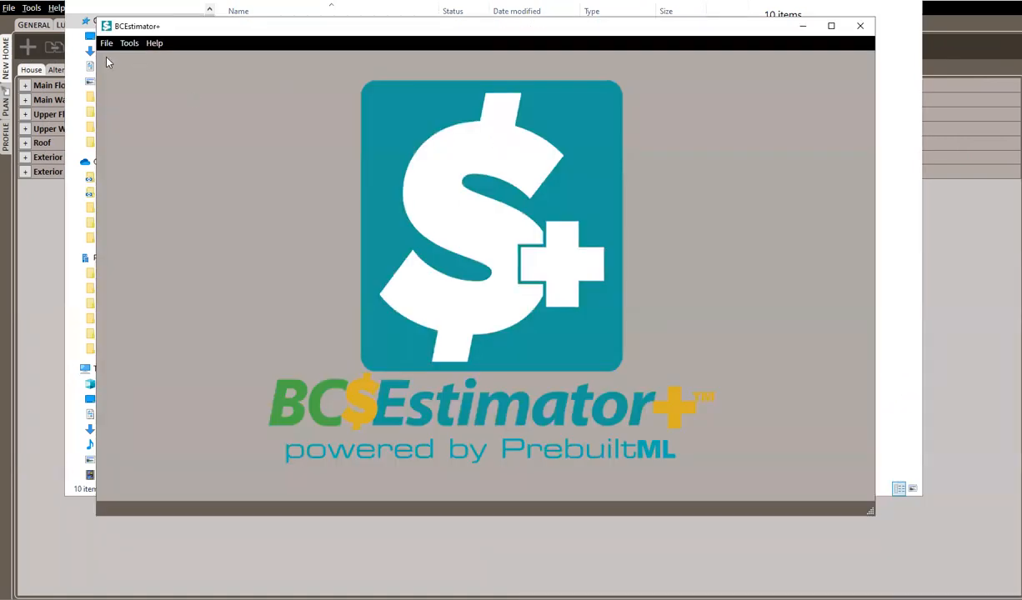
pyautogui.click(107, 42)
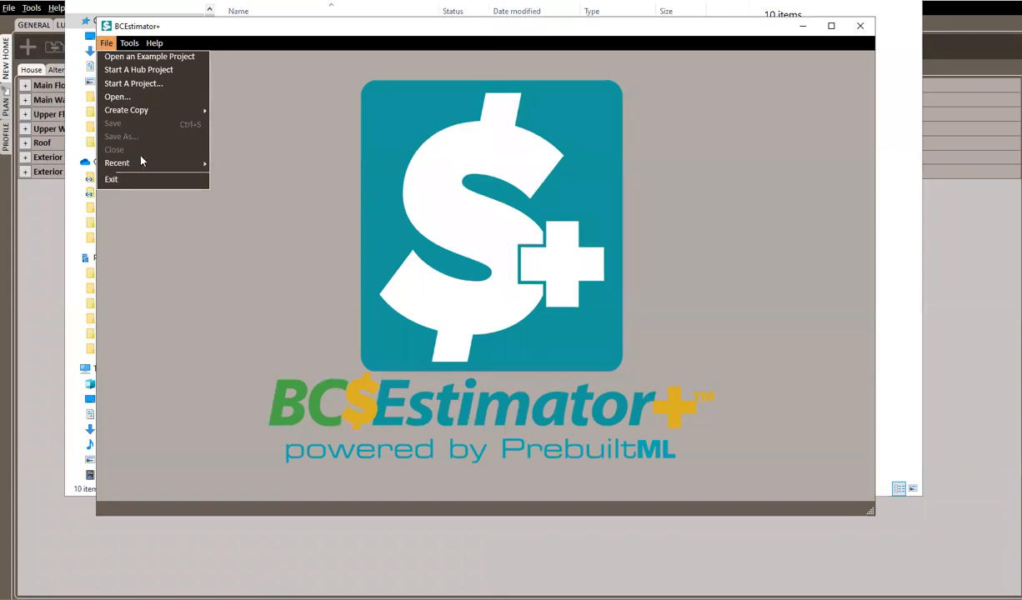
pyautogui.moveTo(144, 163)
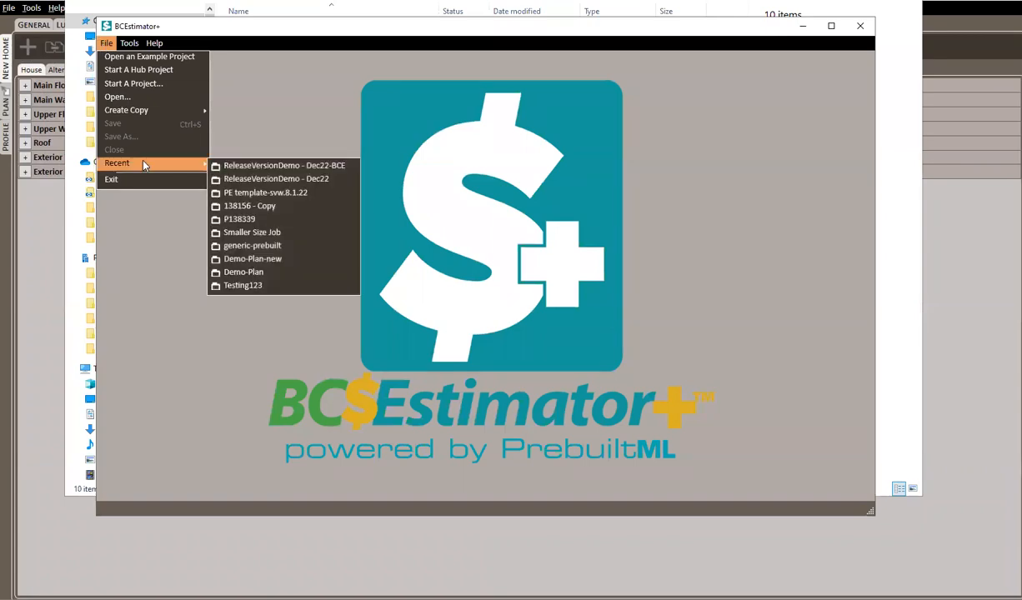
pyautogui.click(118, 97)
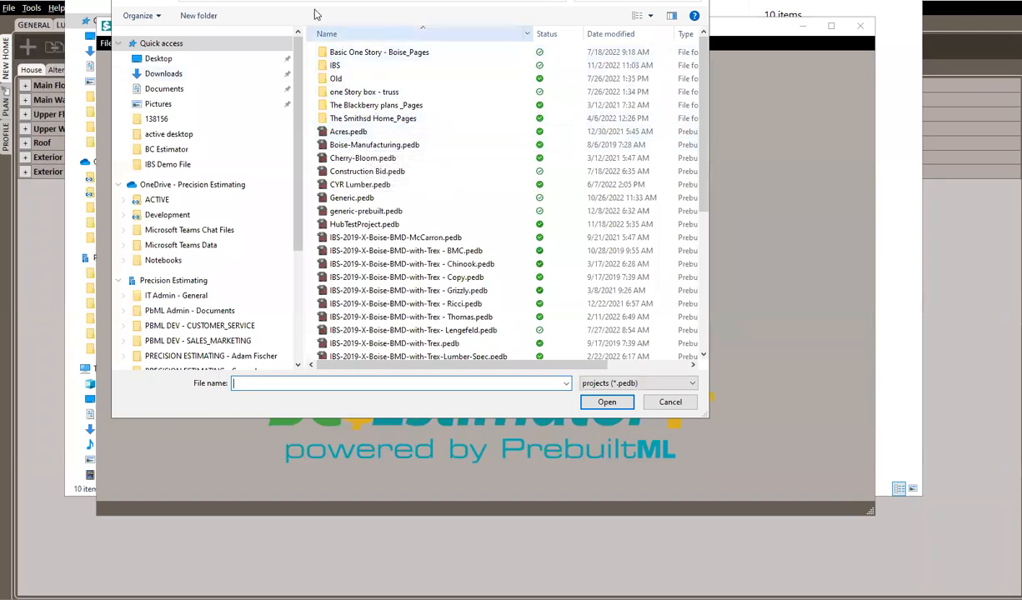
pyautogui.click(359, 1)
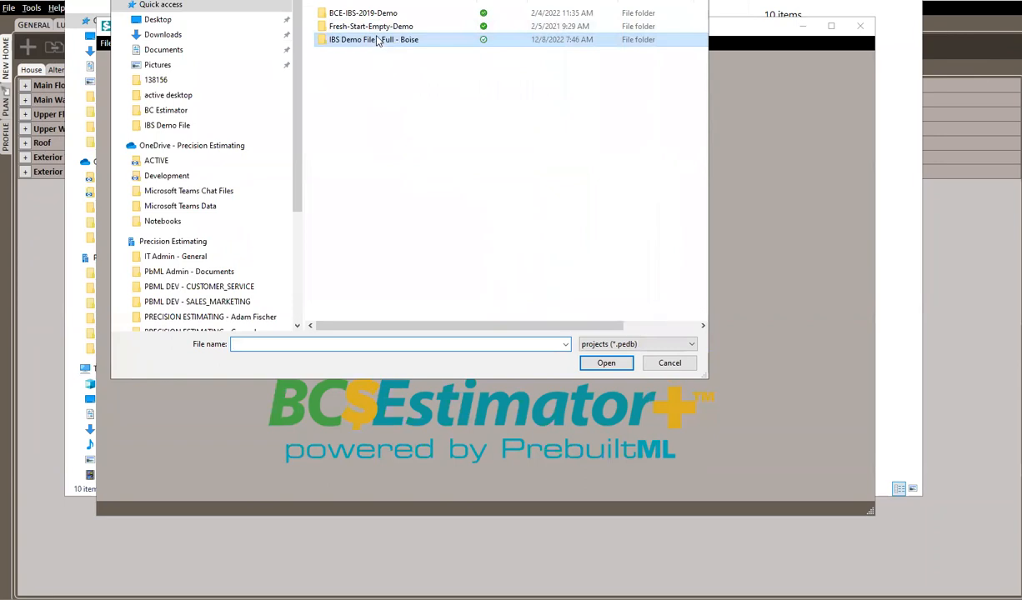
pyautogui.doubleClick(376, 39)
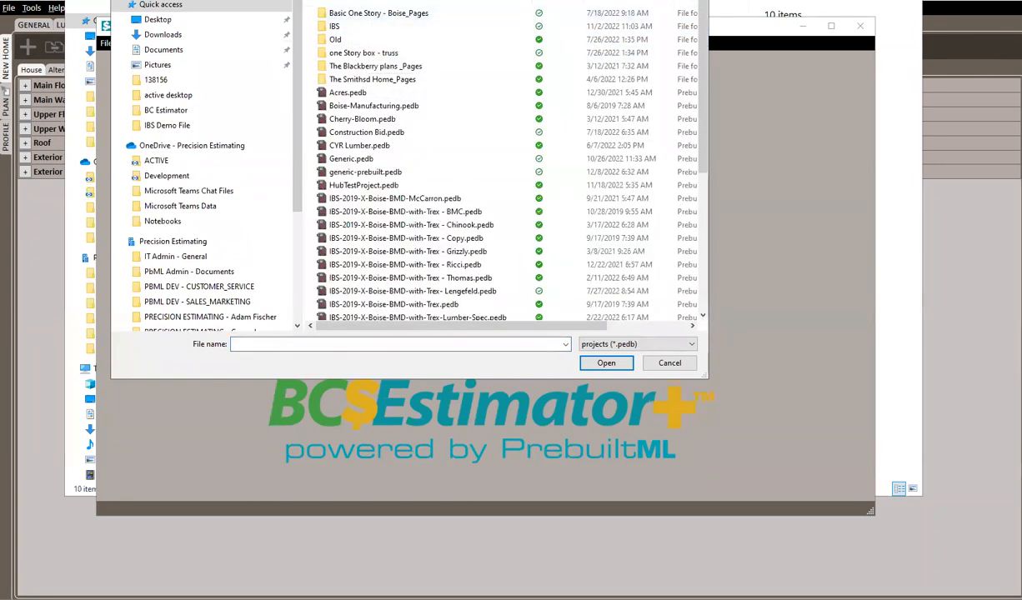
pyautogui.press('Escape')
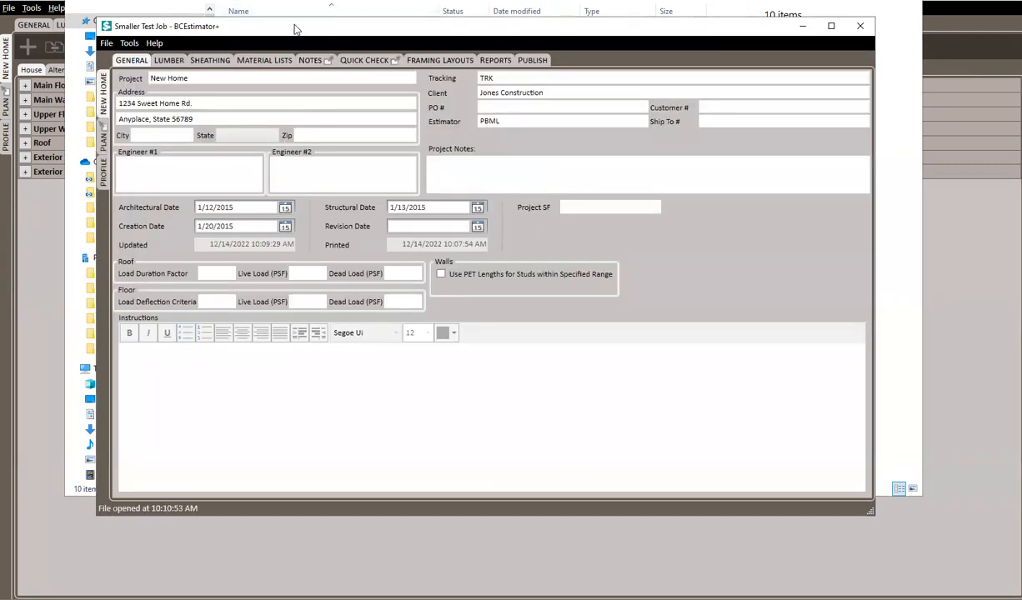
pyautogui.moveTo(293, 29); pyautogui.dragTo(192, 0)
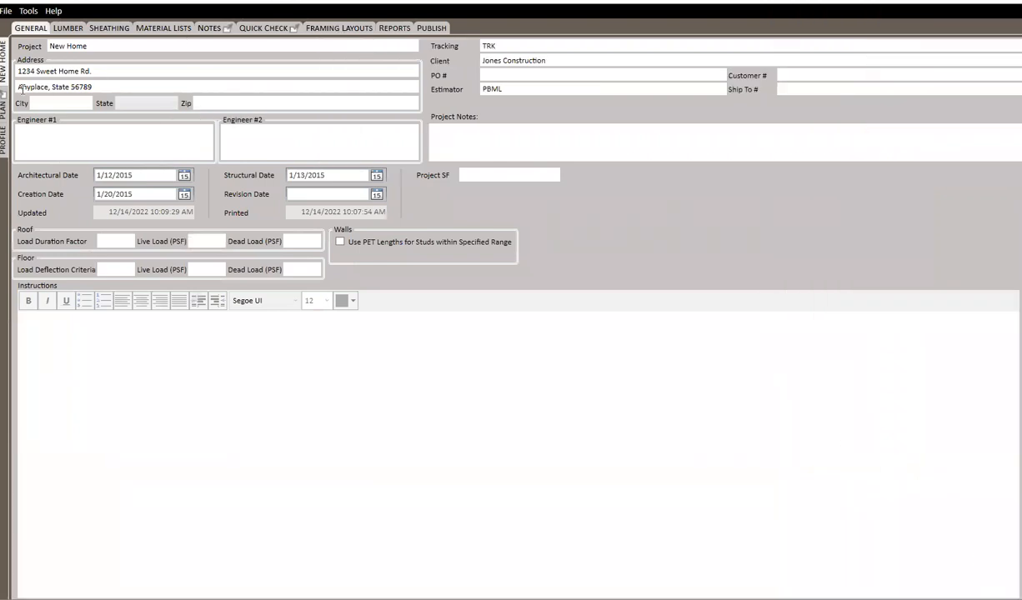
# Recapture all three selected framing layouts at their original viewports, continuing despite the Quick Check errors.
pyautogui.click(5, 102)
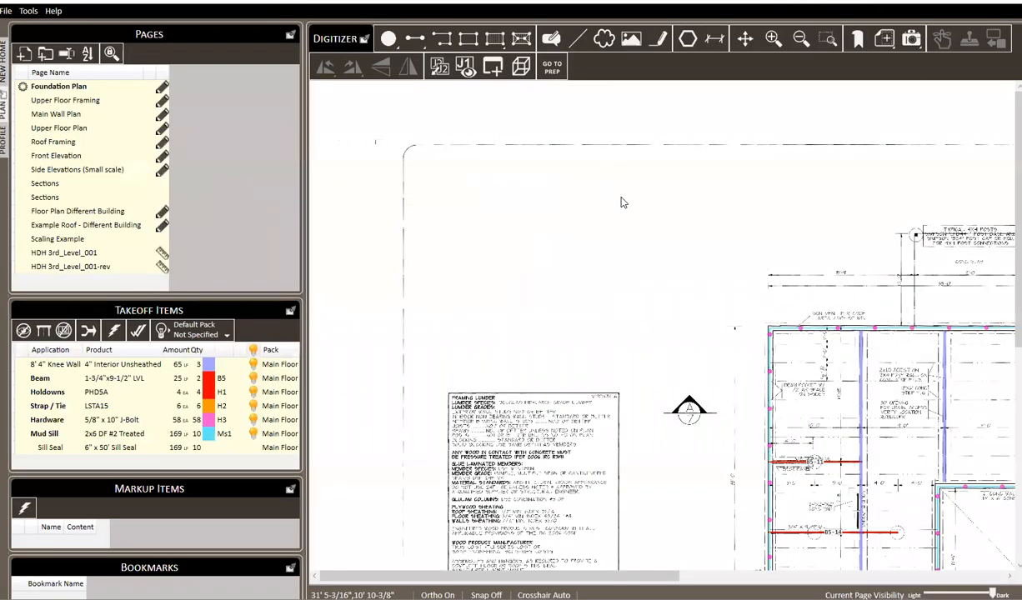
pyautogui.click(4, 62)
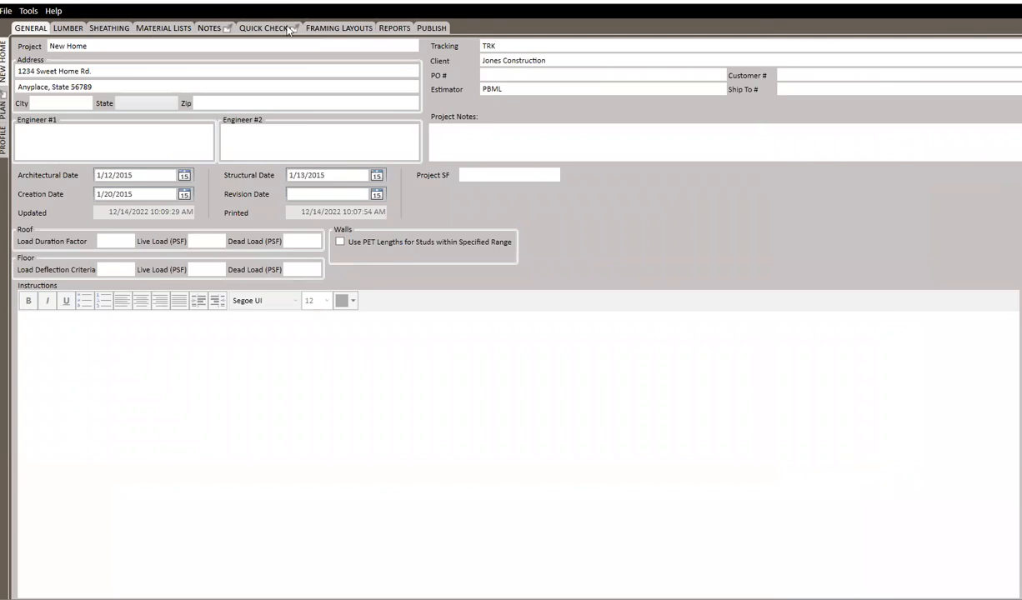
pyautogui.click(330, 29)
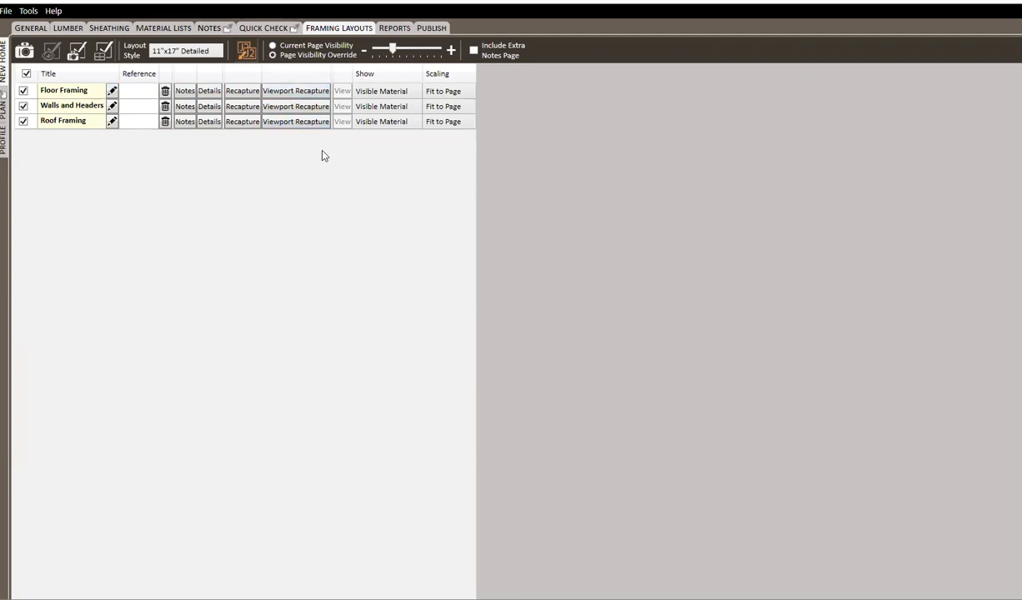
pyautogui.click(77, 54)
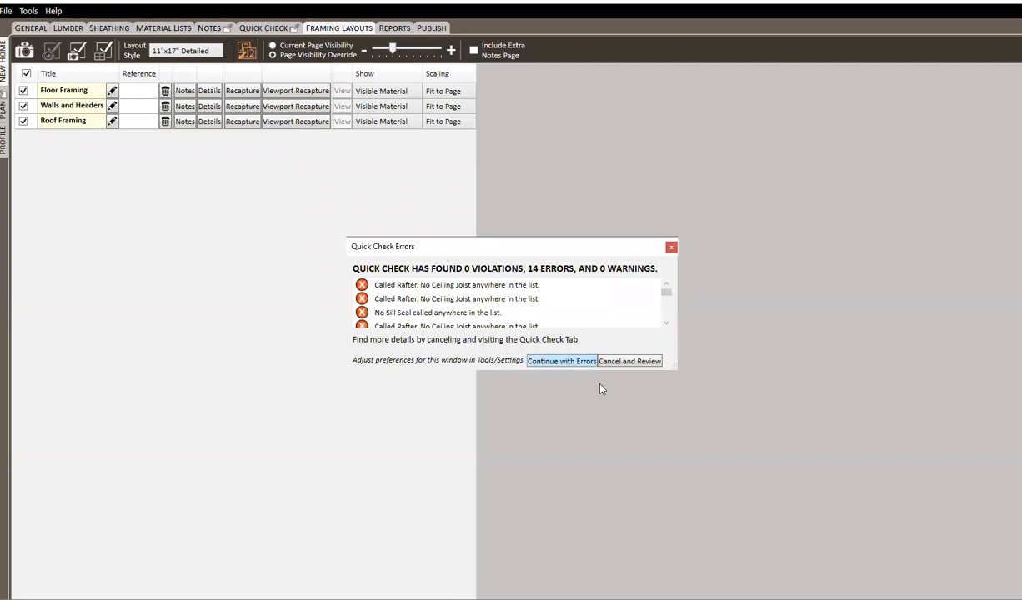
pyautogui.click(575, 361)
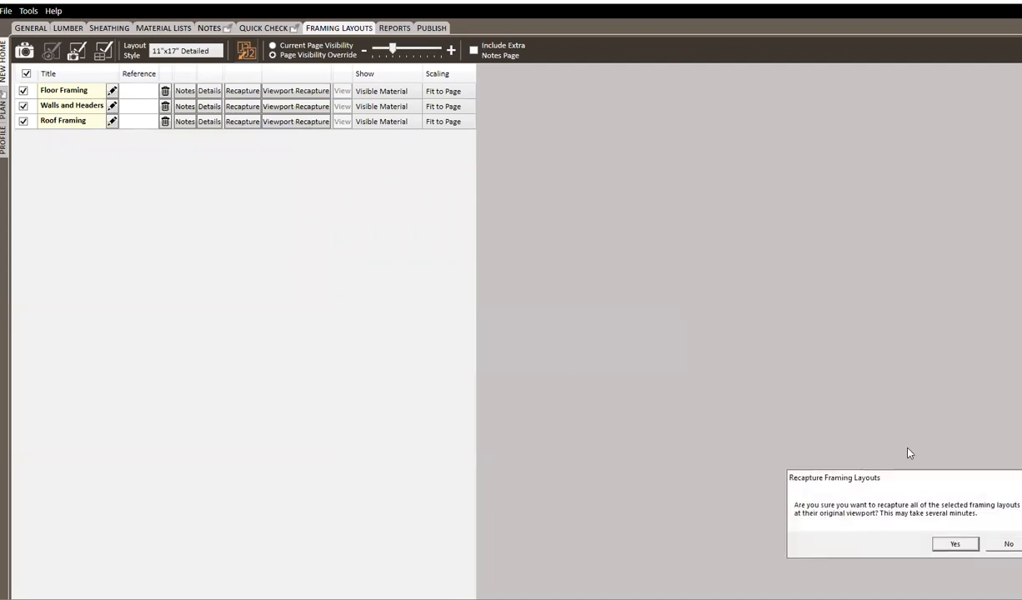
pyautogui.click(503, 285)
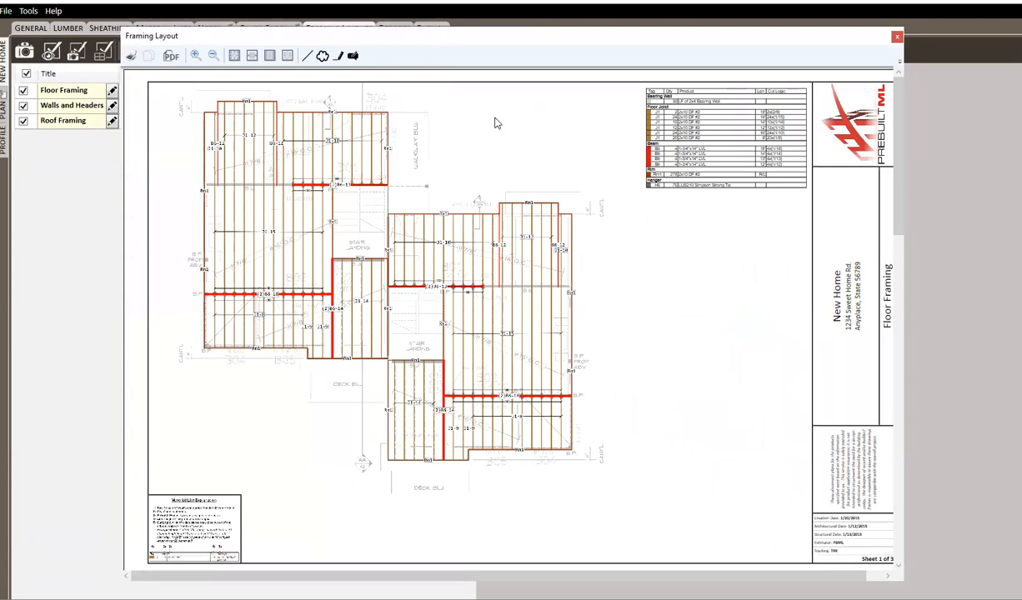
# Examine the recaptured floor, wall and roof framing sheets in the layout preview and close it.
pyautogui.scroll(-1, 581, 257)
pyautogui.scroll(-3, 581, 257)
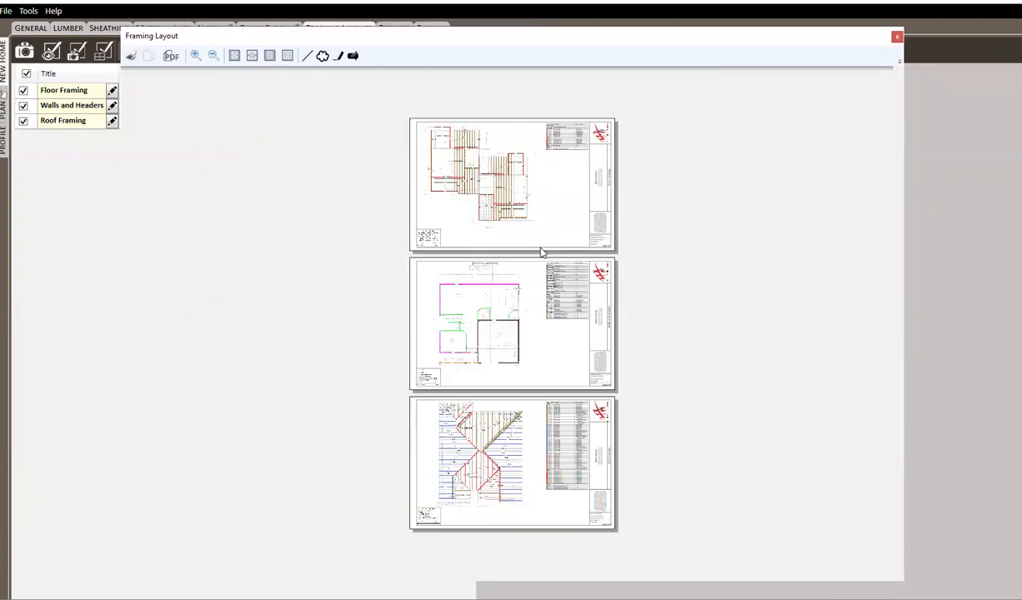
pyautogui.scroll(1, 541, 253)
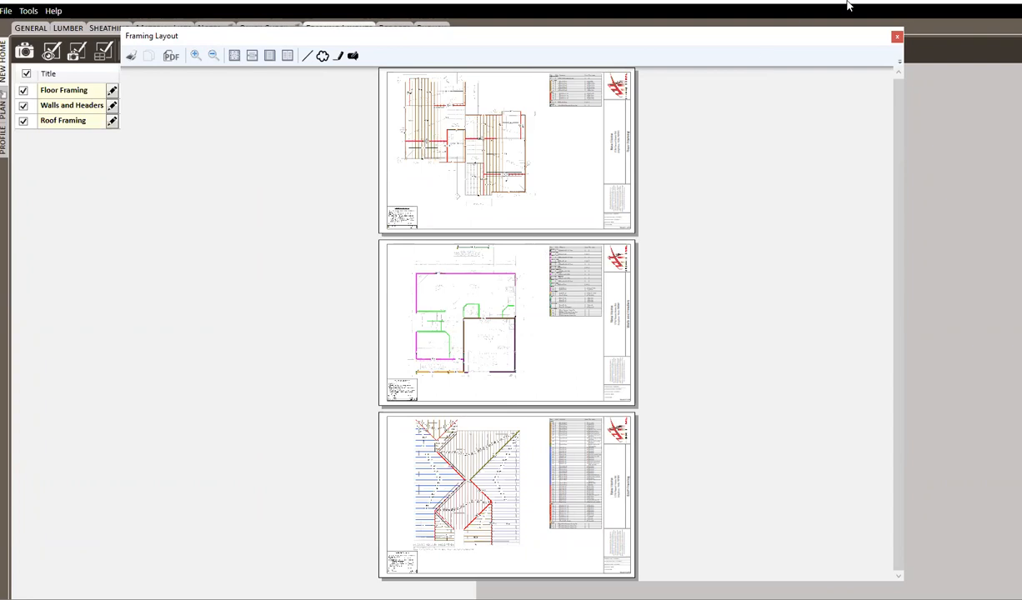
pyautogui.click(897, 36)
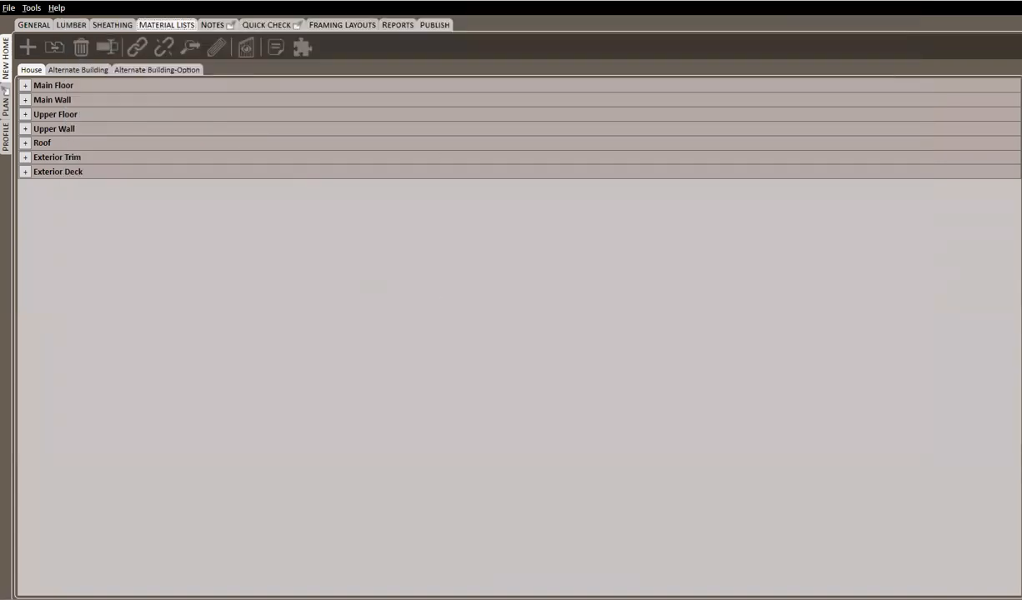
# Set the default length of the Area-OCS formula to 16 in the other project's profile.
pyautogui.click(5, 139)
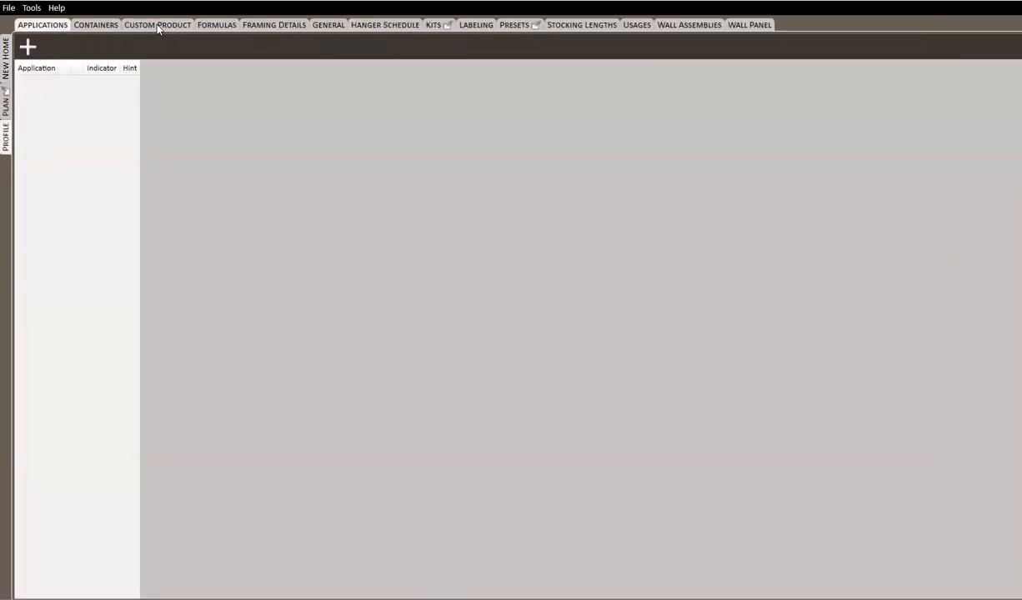
pyautogui.click(218, 25)
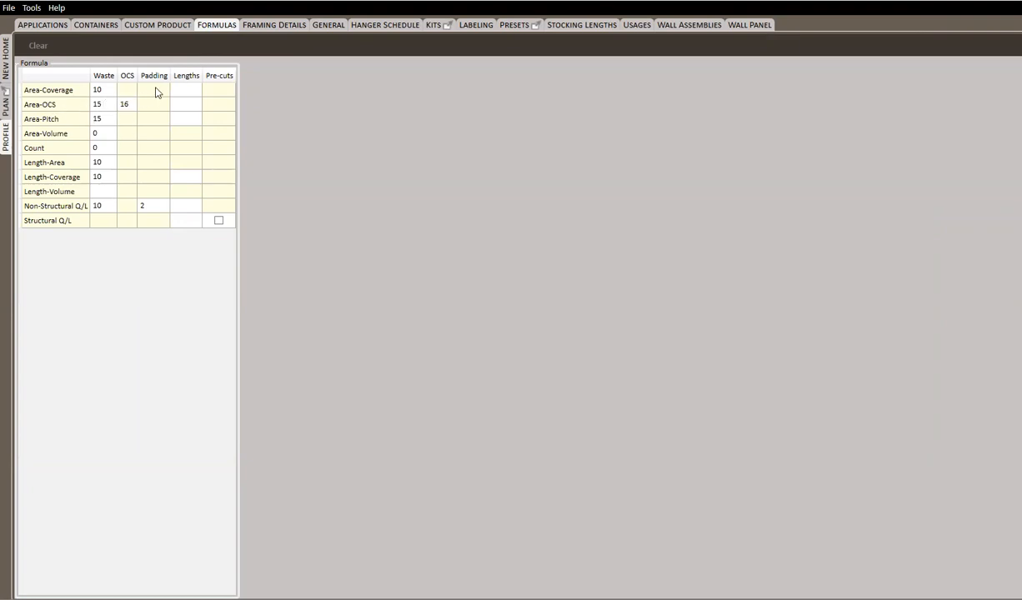
pyautogui.click(185, 104)
pyautogui.write('16')
pyautogui.press('Tab')
# Assign 1x2 SPFP White Wood to Batten Siding in the House's Exterior Trim material list, with an input of 400 SF.
pyautogui.click(5, 67)
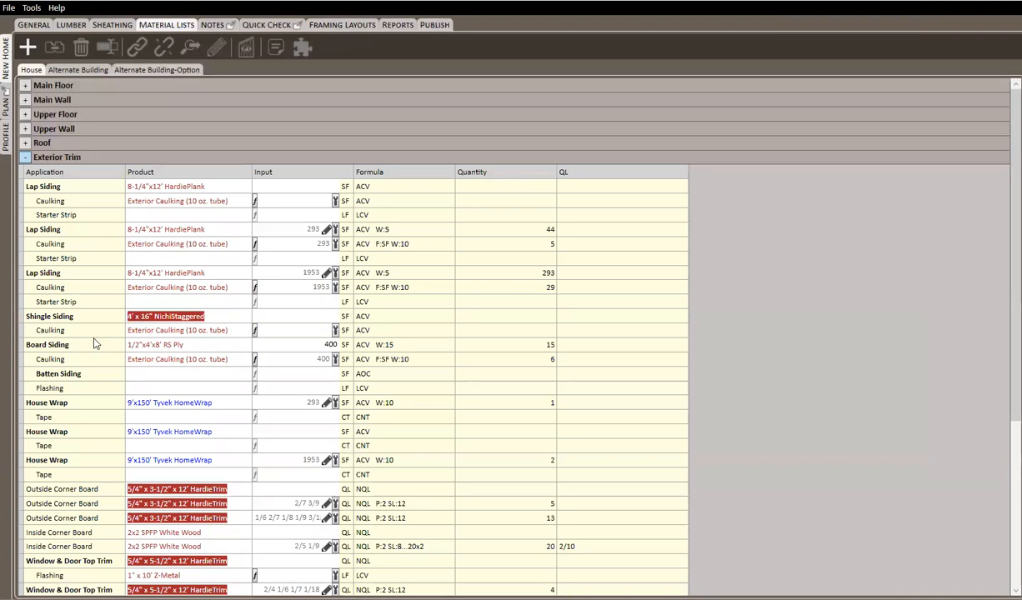
pyautogui.scroll(-1, 70, 346)
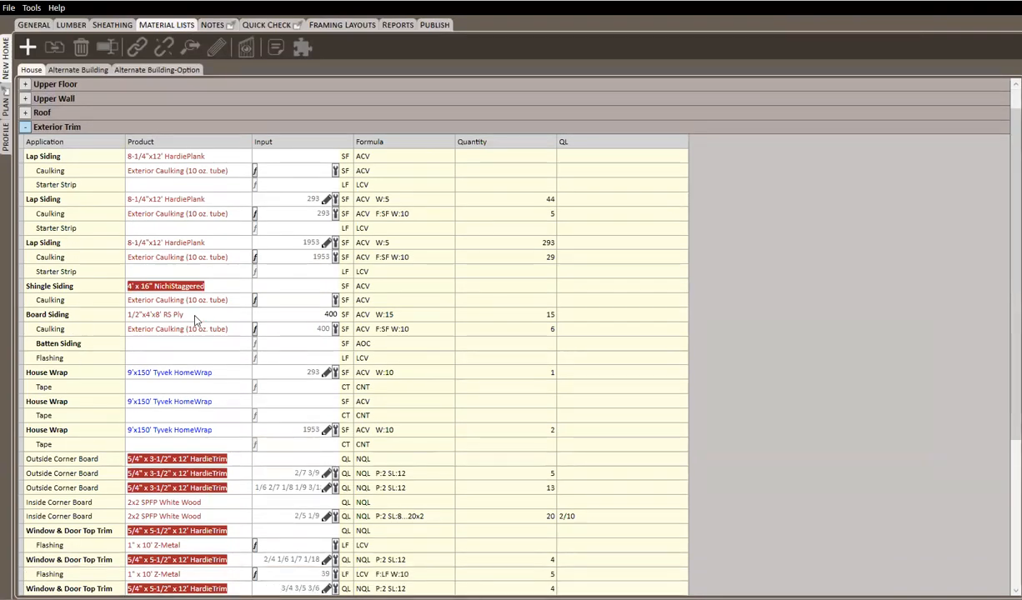
pyautogui.click(169, 344)
pyautogui.click(175, 343)
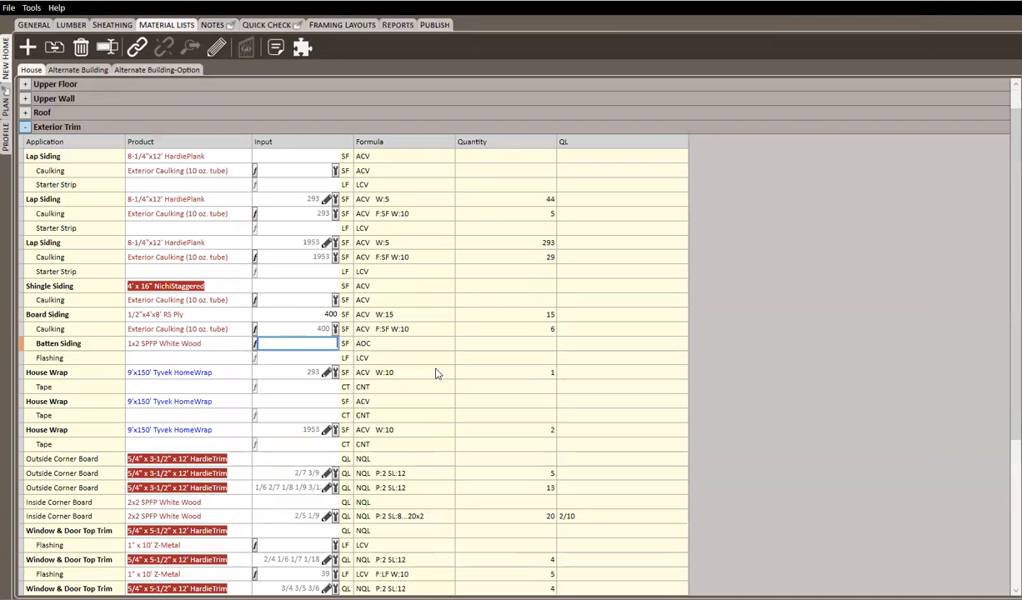
pyautogui.write('400')
pyautogui.press('Return')
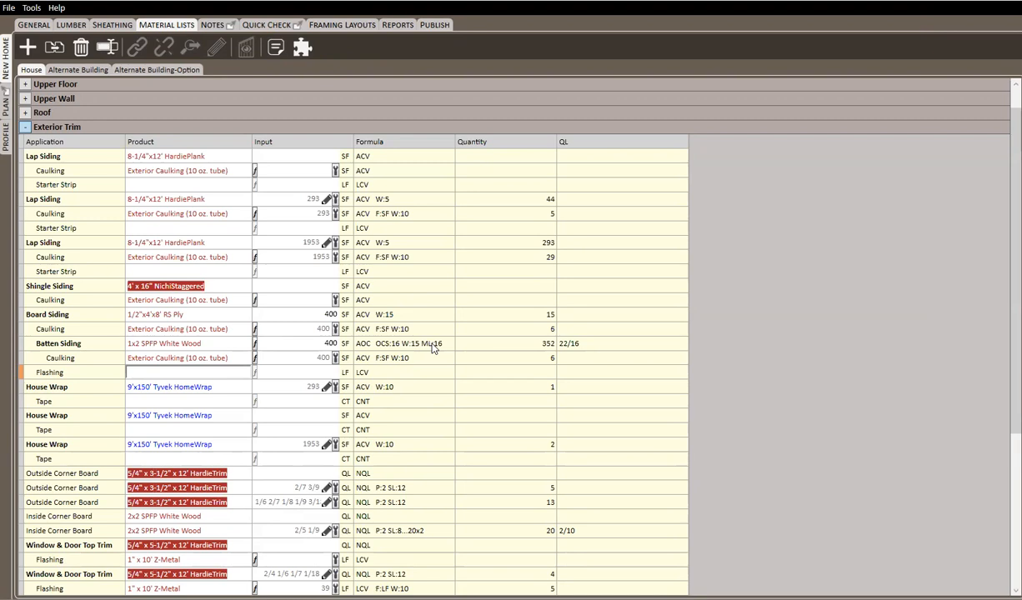
# View the Compare report despite the Quick Check errors, examine the option's materials to add and remove, and close it.
pyautogui.click(385, 26)
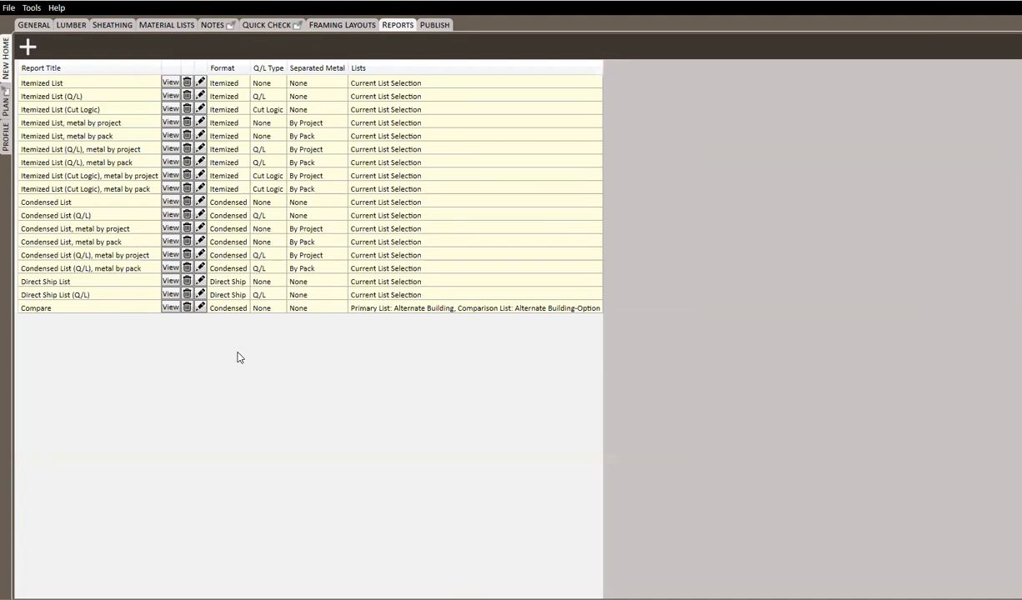
pyautogui.click(169, 308)
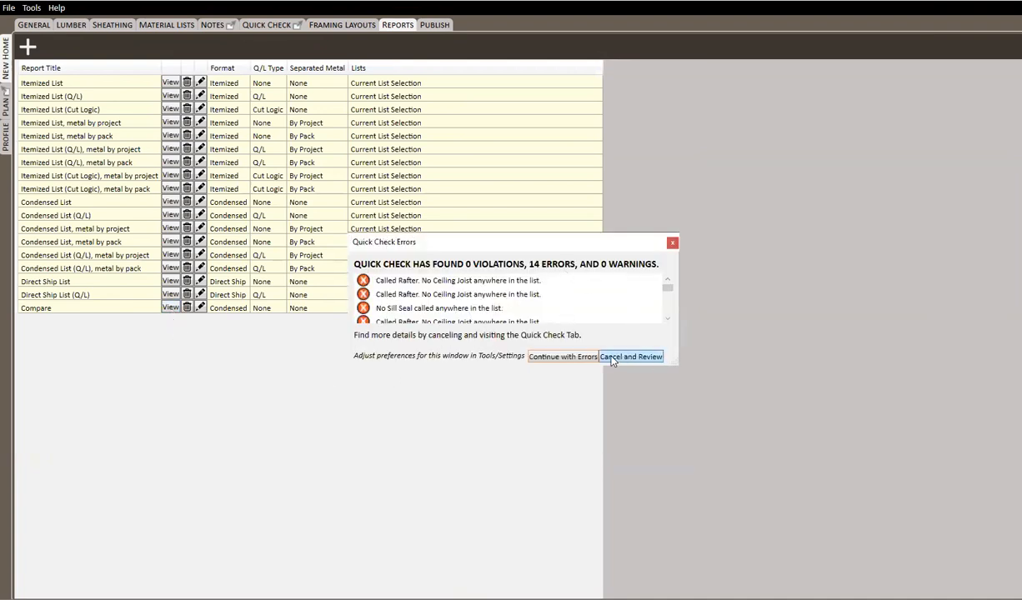
pyautogui.click(564, 357)
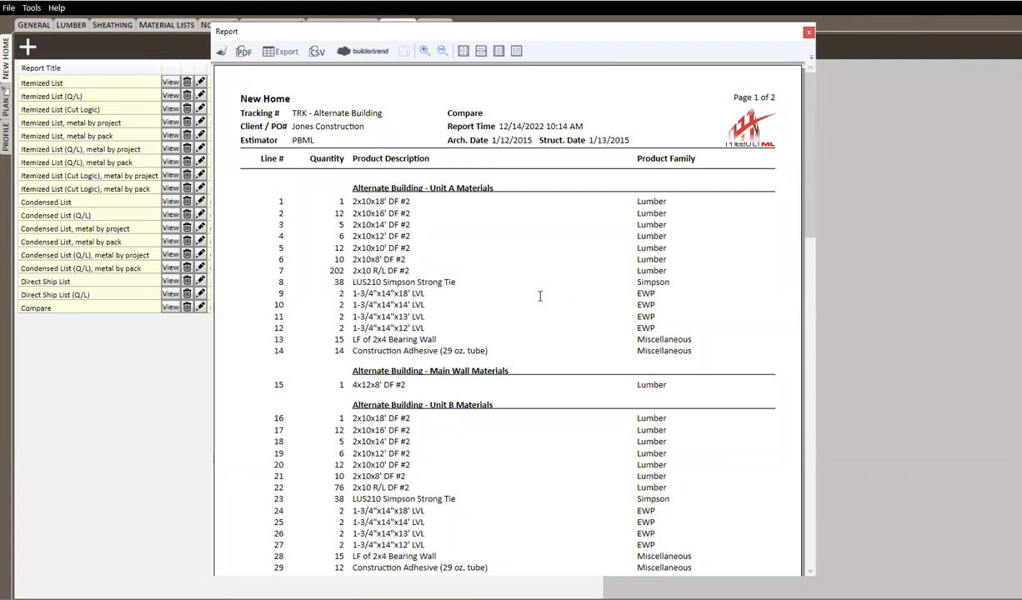
pyautogui.scroll(-15, 540, 296)
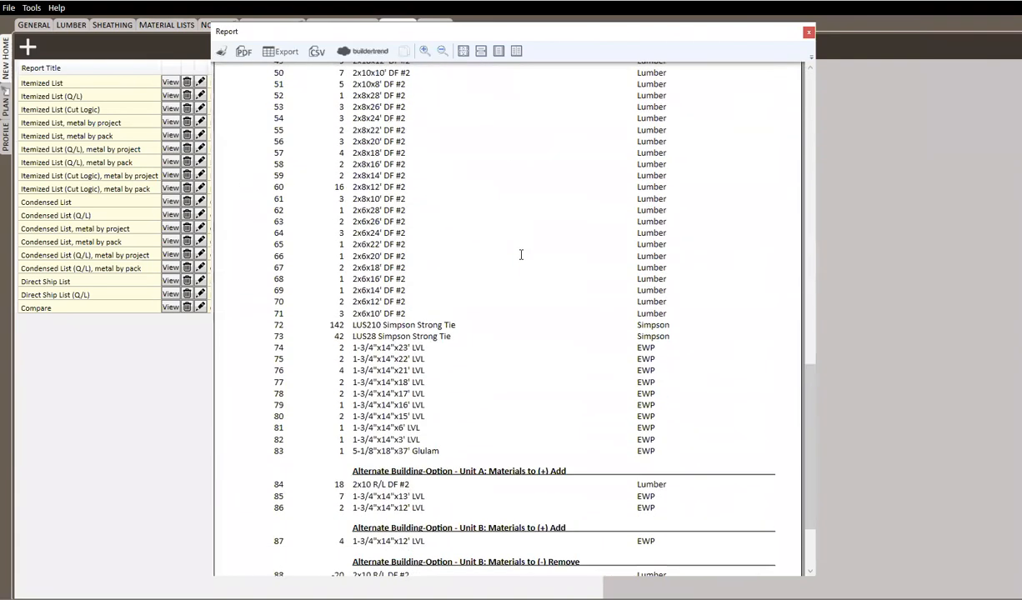
pyautogui.scroll(-3, 521, 254)
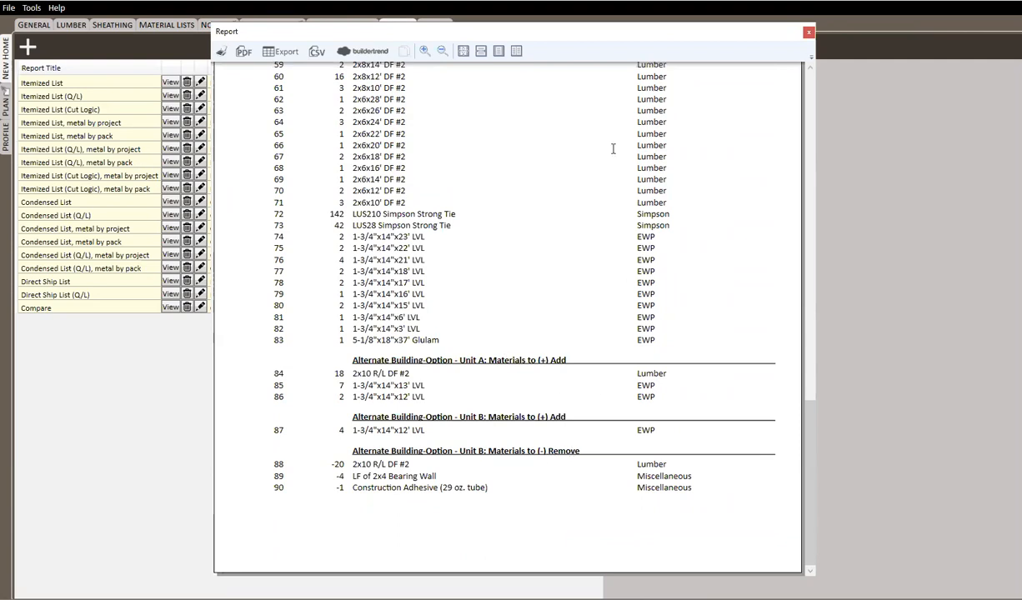
pyautogui.click(808, 32)
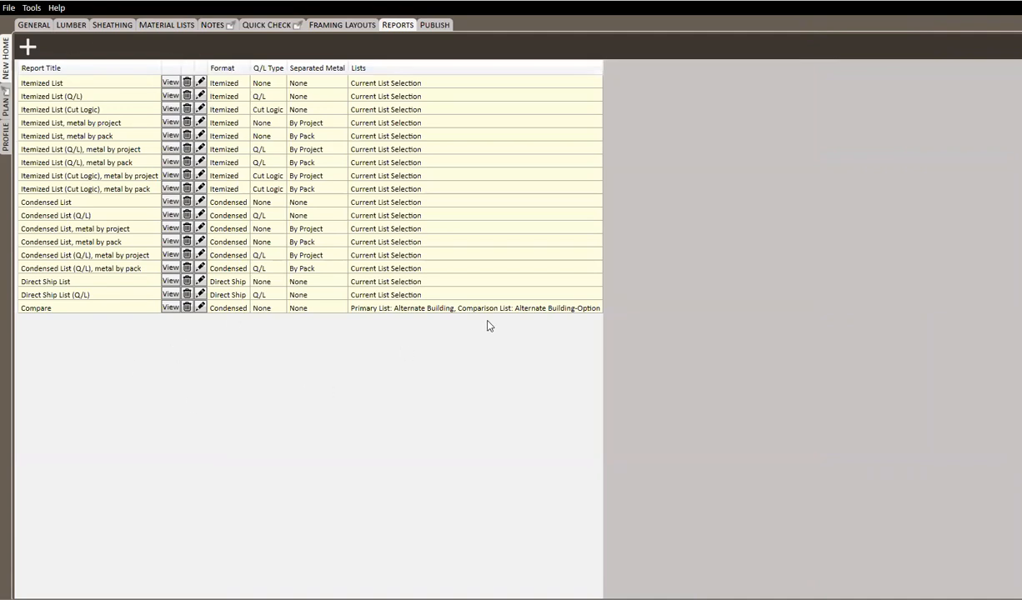
# Start a new itemized report titled "Combined Report for Multi Building" that uses customized list settings.
pyautogui.click(27, 47)
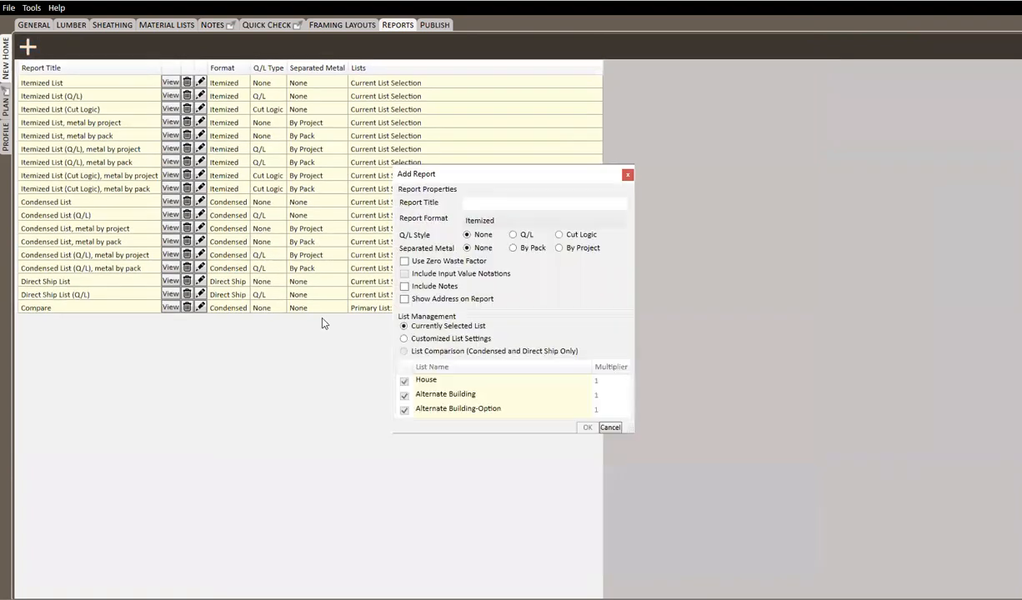
pyautogui.click(522, 205)
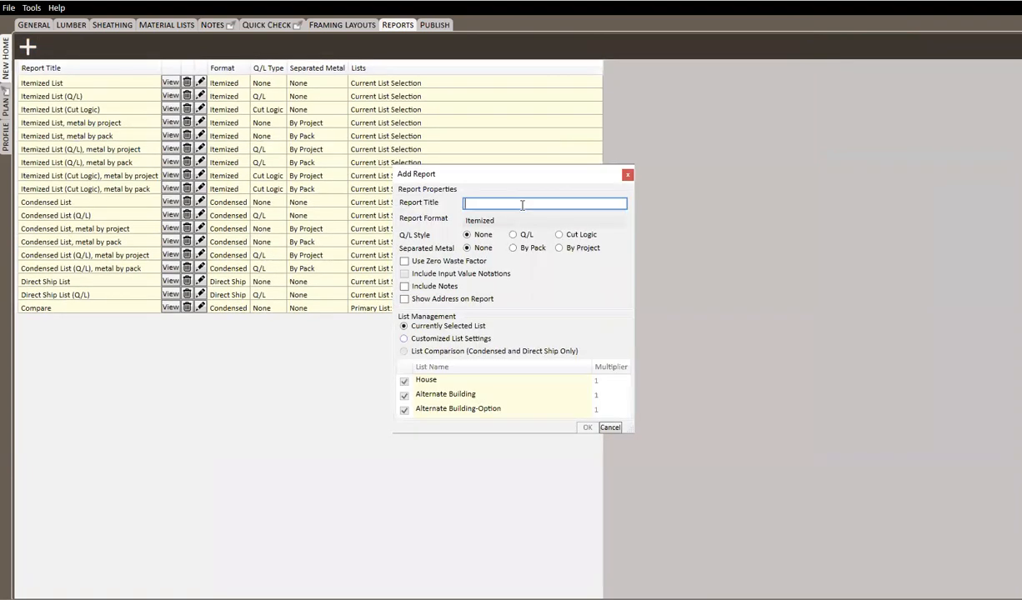
pyautogui.write('Combined Report for Multi Building')
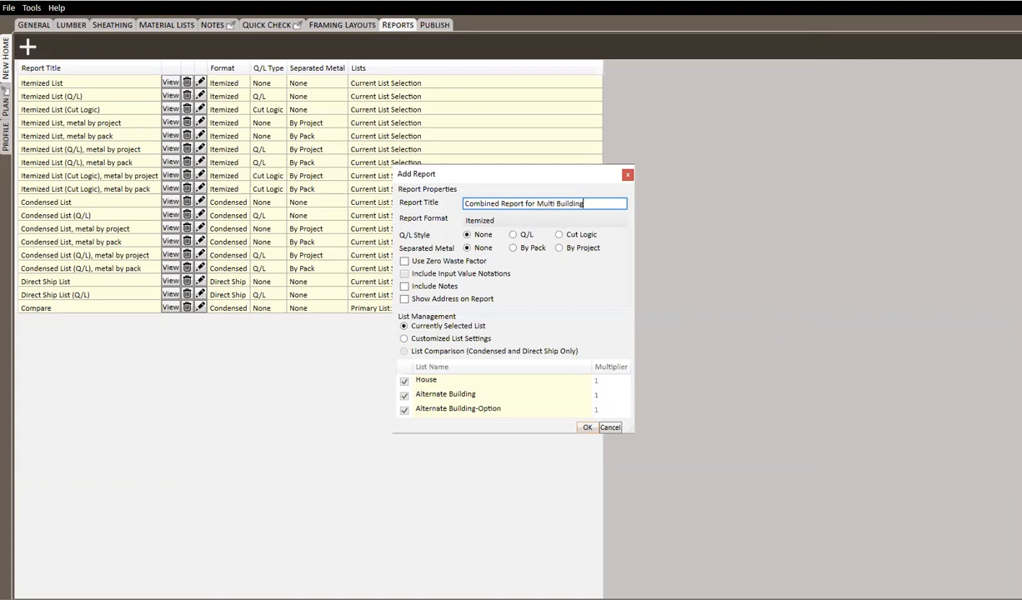
pyautogui.press('Tab')
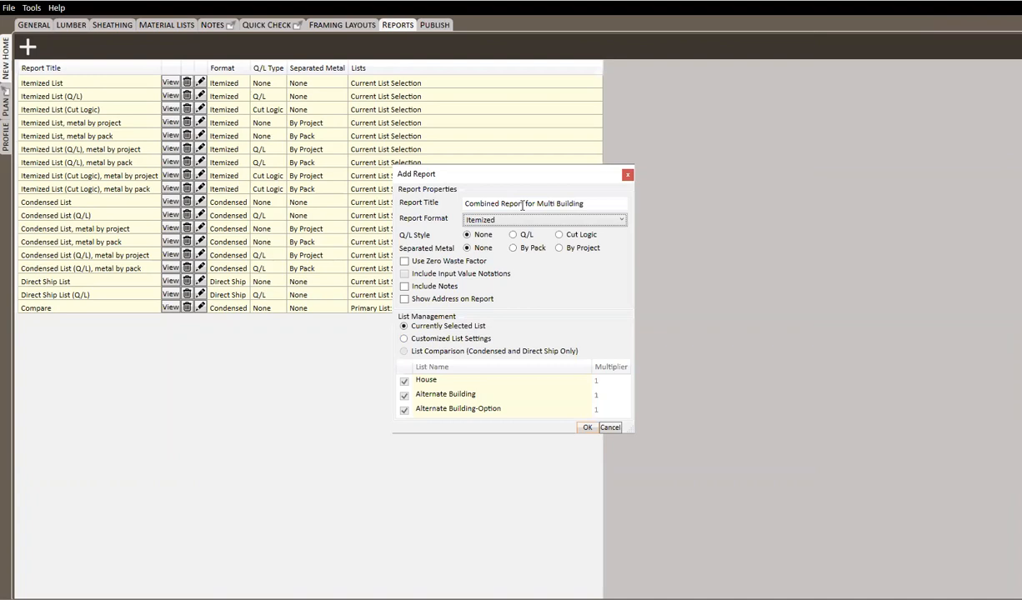
pyautogui.click(414, 341)
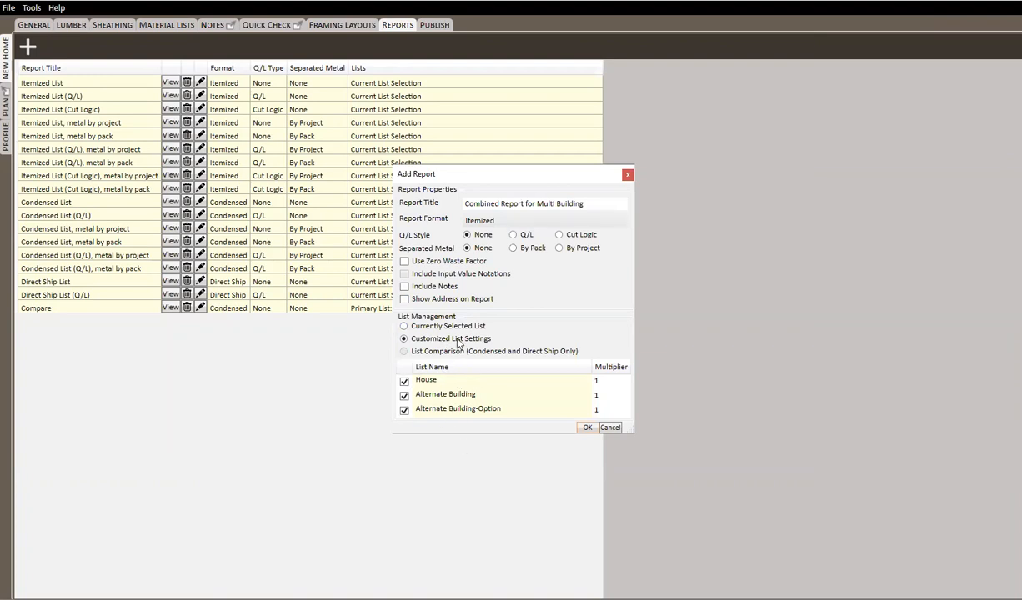
# Set the list multipliers to 3 for Alternate Building, 6 for Alternate Building-Option and 2 for House, and save the report.
pyautogui.click(621, 396)
pyautogui.press('BackSpace')
pyautogui.write('3')
pyautogui.press('Return')
pyautogui.click(600, 408)
pyautogui.press('BackSpace')
pyautogui.write('6')
pyautogui.press('Return')
pyautogui.click(600, 381)
pyautogui.press('BackSpace')
pyautogui.write('2')
pyautogui.press('Return')
pyautogui.click(586, 427)
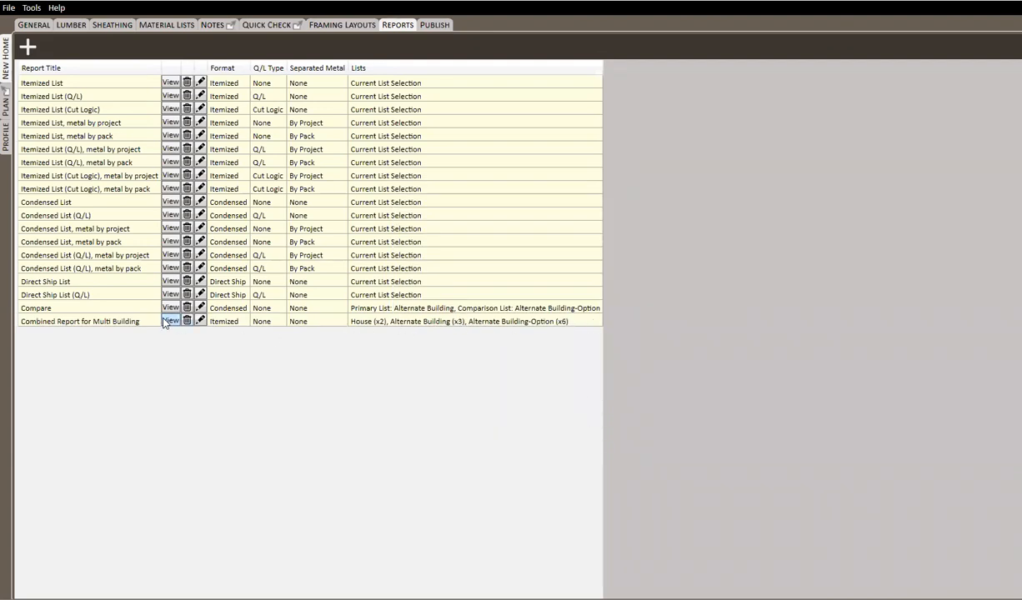
# View the Combined Report for Multi Building despite the Quick Check errors, check its header and quantities, and close it.
pyautogui.click(563, 356)
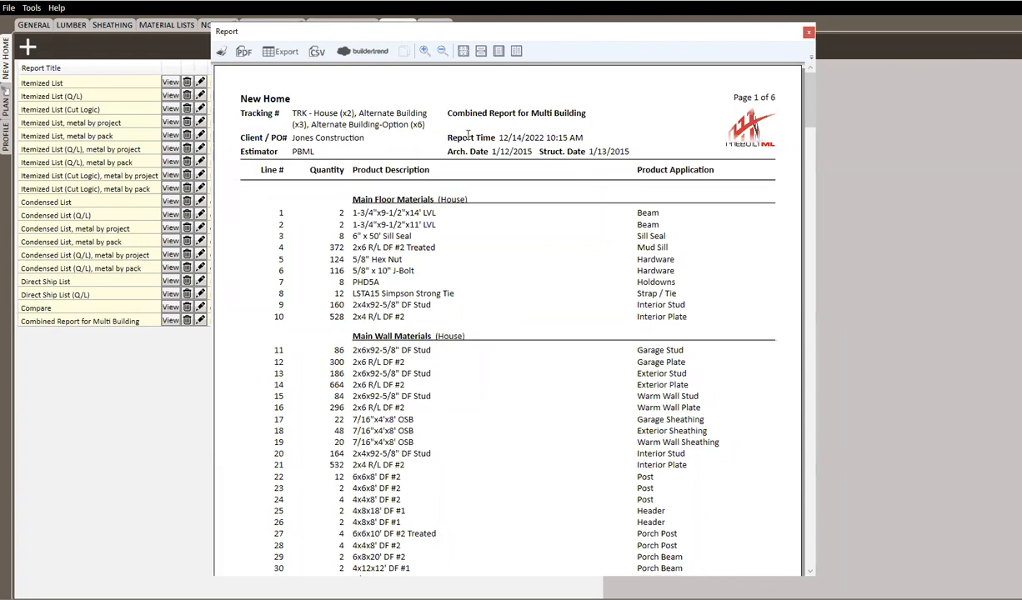
pyautogui.click(807, 35)
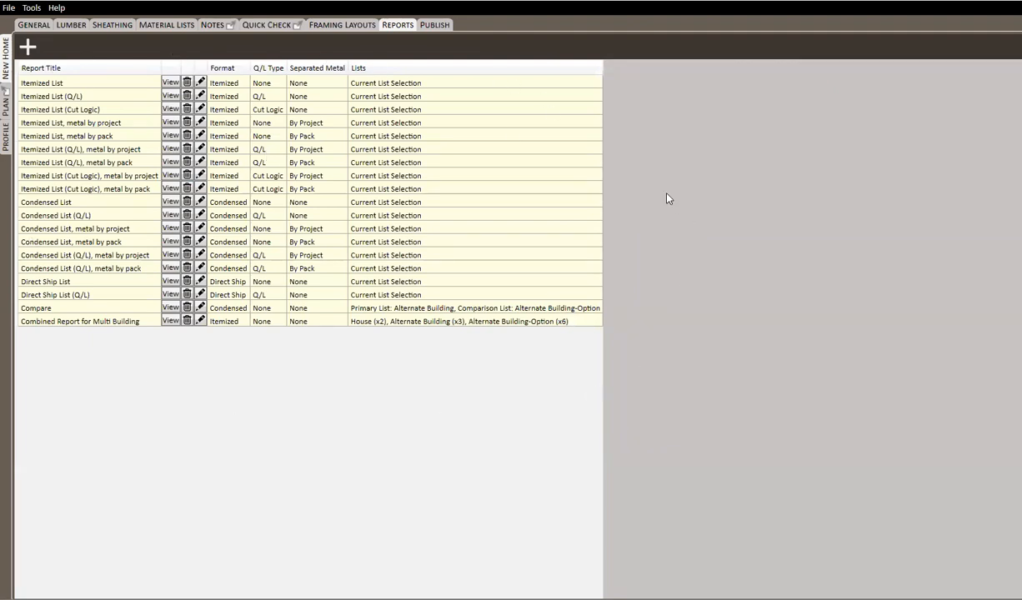
# Draw a stepped six-segment linear takeoff about 69 feet long beside the house on the plan's Front Elevation page.
pyautogui.click(6, 101)
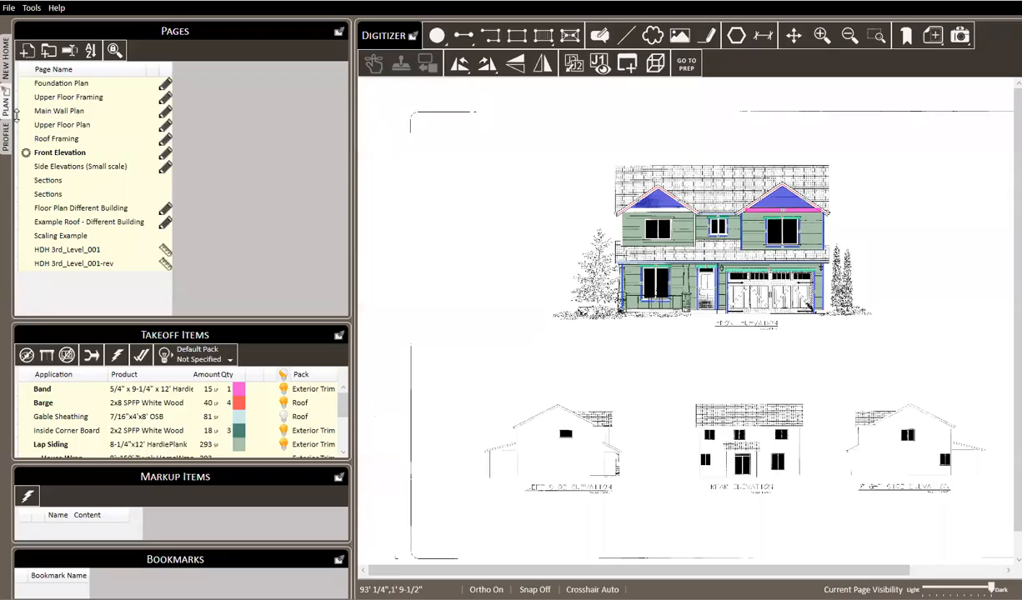
pyautogui.moveTo(835, 179); pyautogui.dragTo(757, 179)
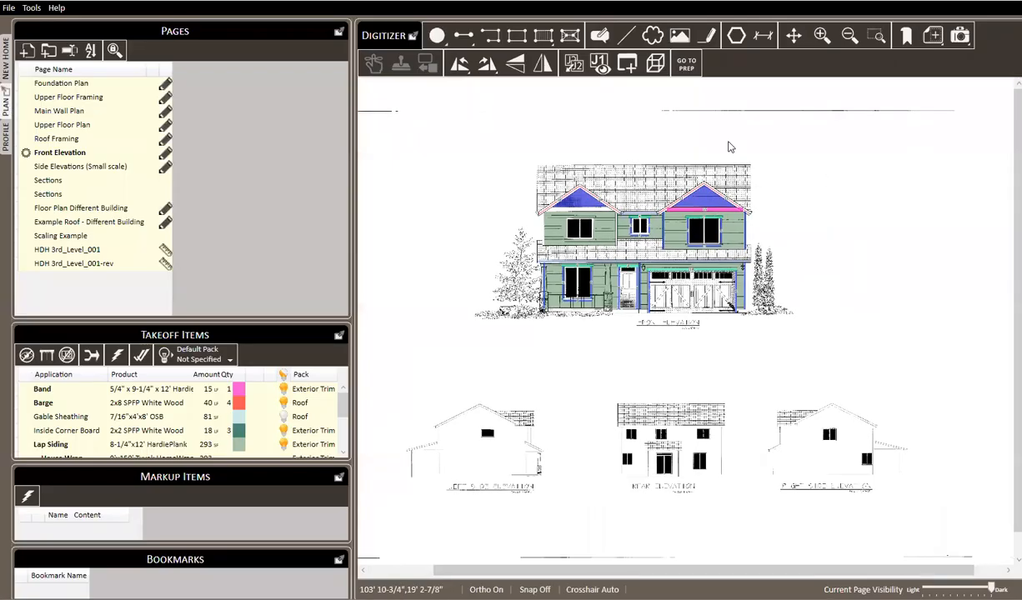
pyautogui.click(489, 37)
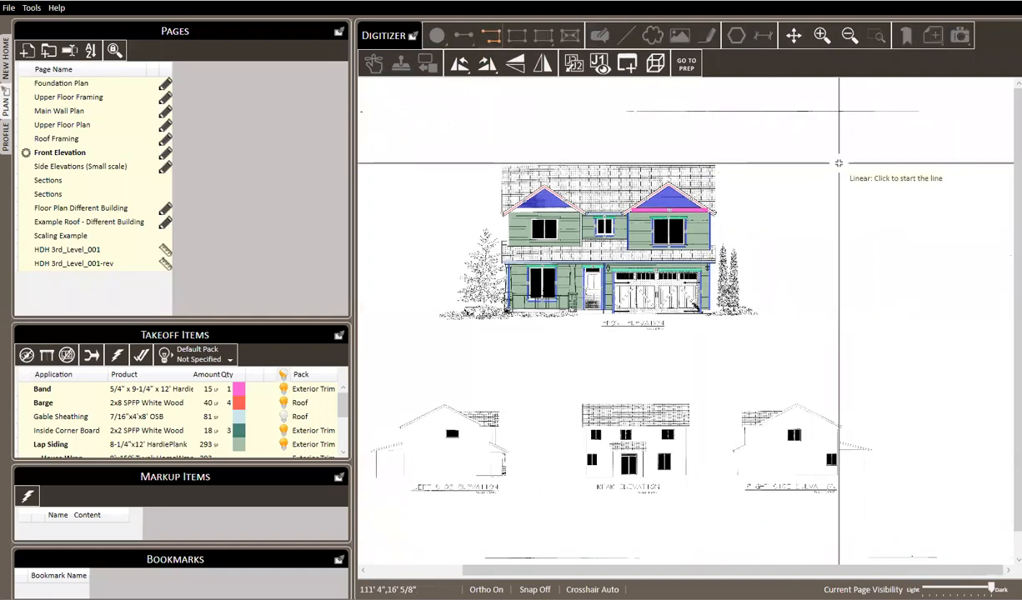
pyautogui.click(874, 255)
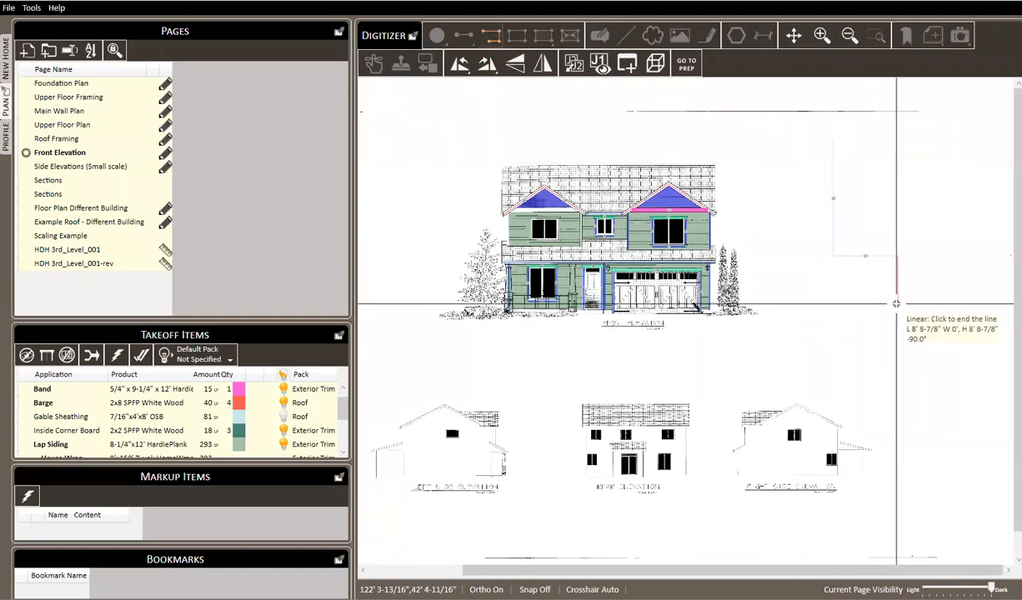
pyautogui.click(904, 342)
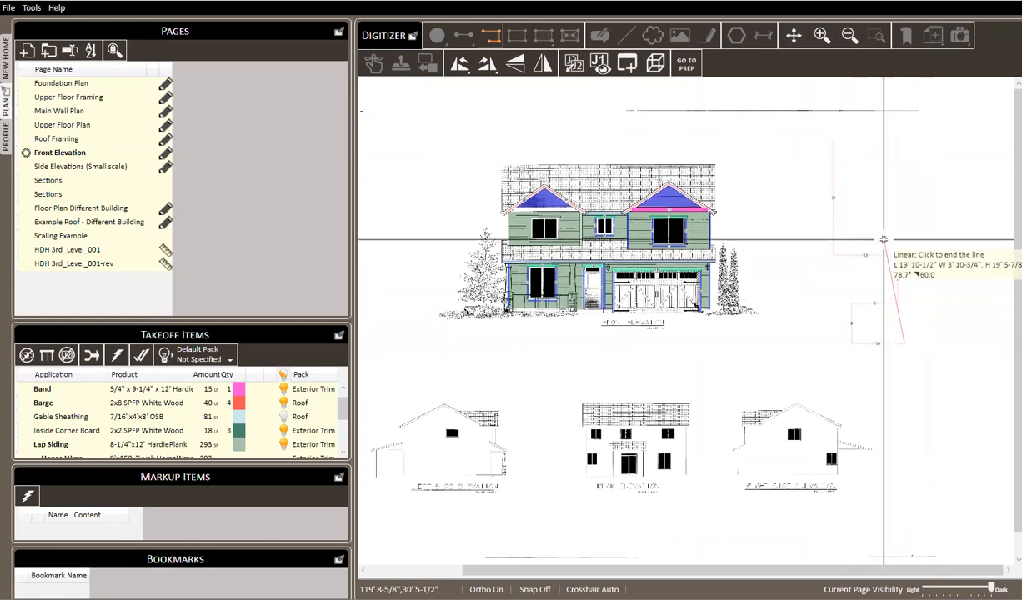
pyautogui.rightClick(884, 239)
# Set a custom count spacing of 25' on the stepped linear takeoff.
pyautogui.moveTo(861, 219); pyautogui.dragTo(683, 219)
pyautogui.scroll(3, 859, 207)
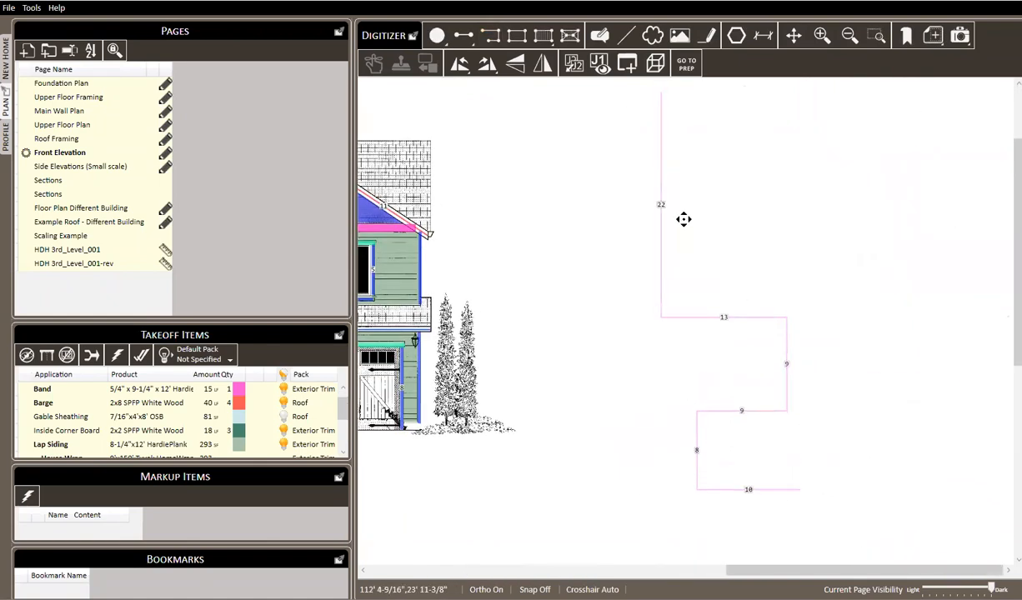
pyautogui.click(662, 206)
pyautogui.rightClick(661, 205)
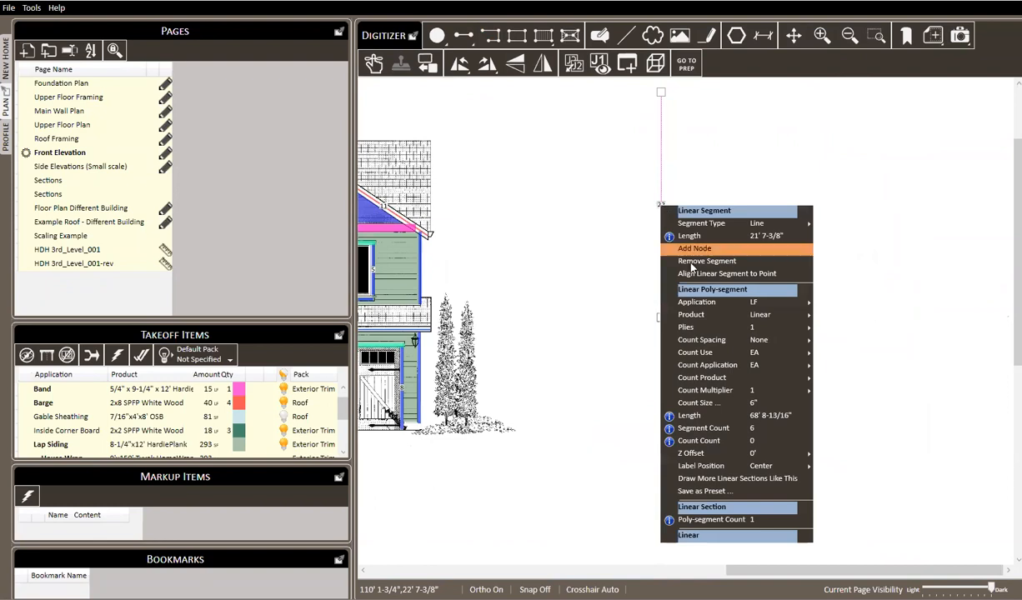
pyautogui.moveTo(717, 346)
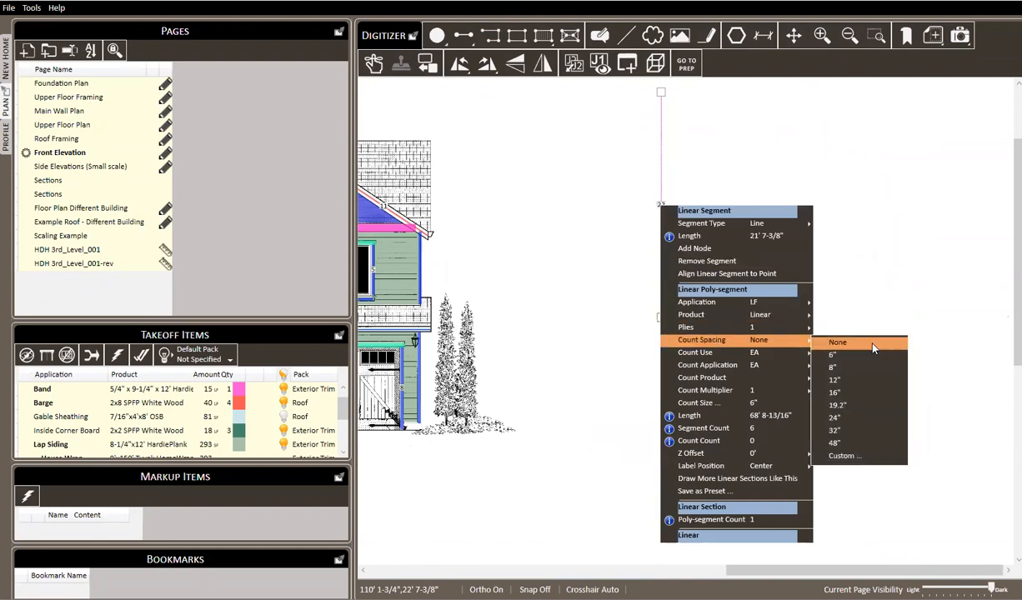
pyautogui.click(849, 457)
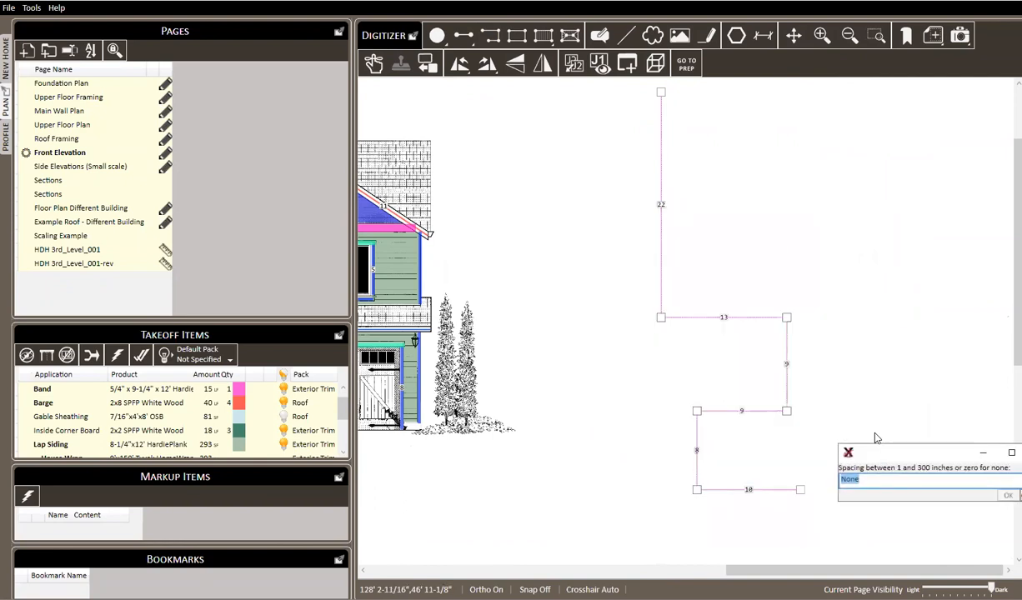
pyautogui.write('25')
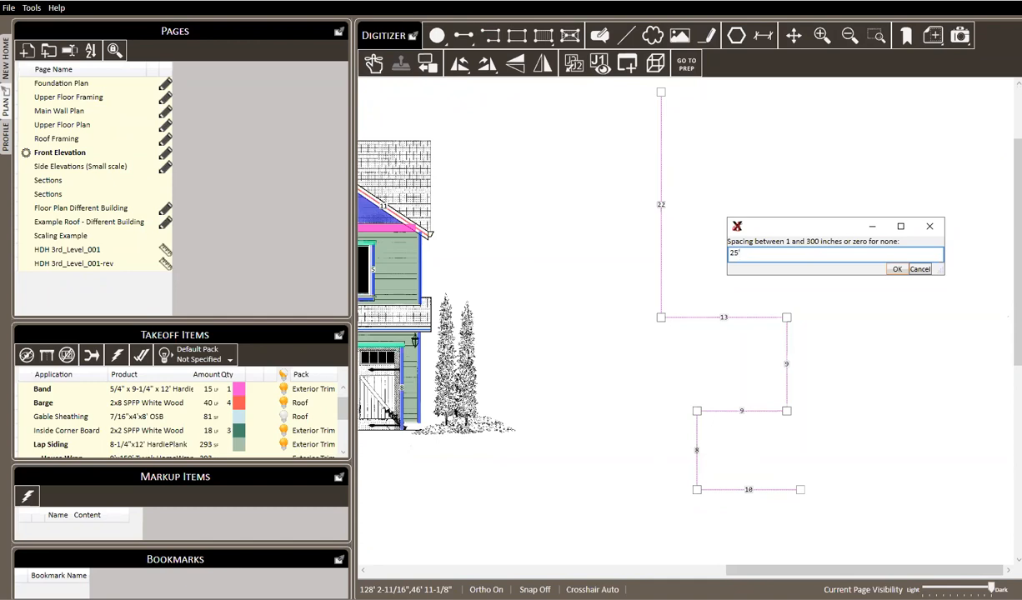
pyautogui.press('Tab')
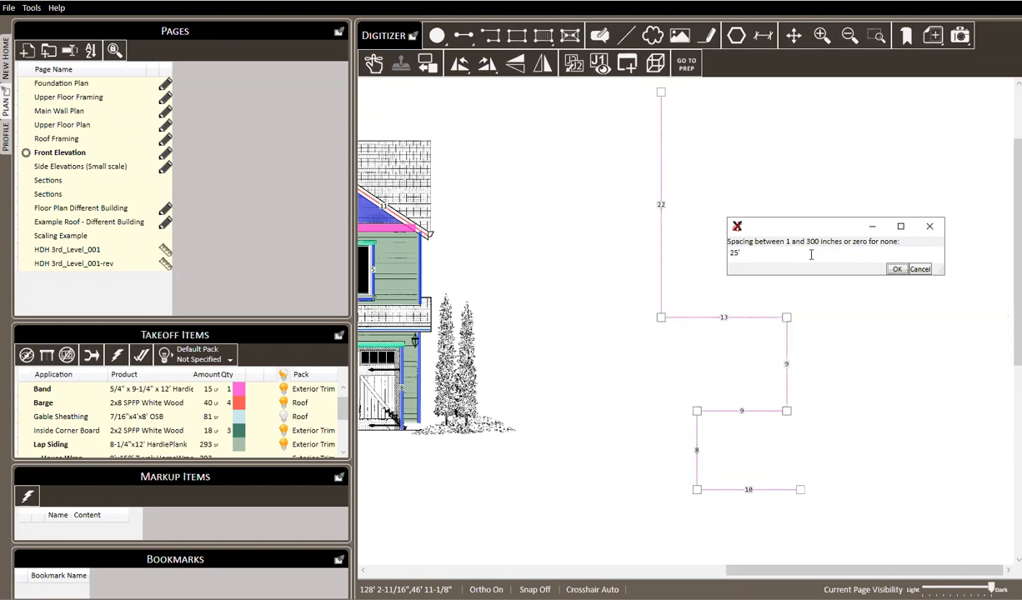
pyautogui.press('Return')
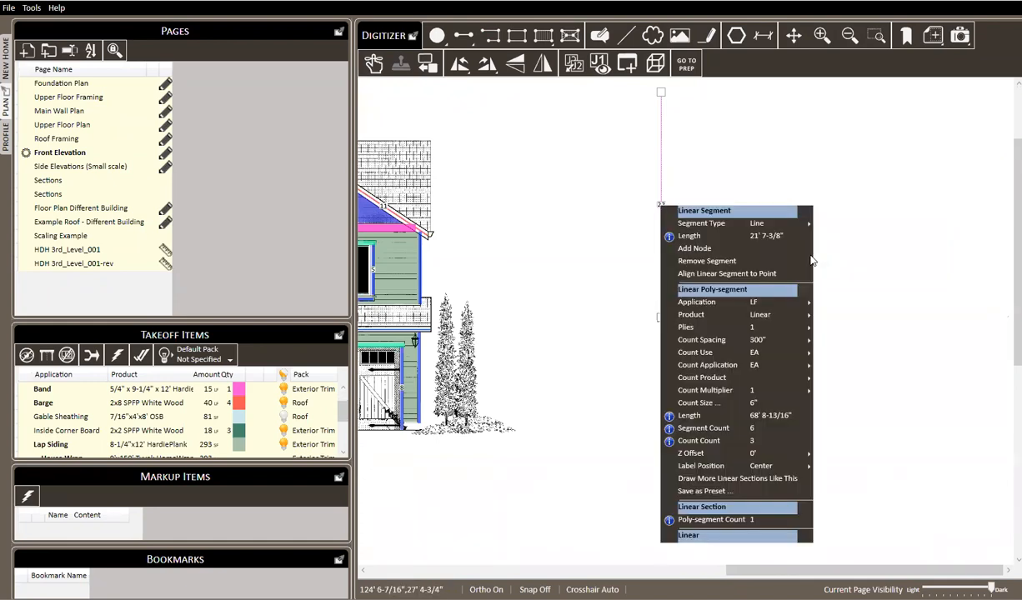
pyautogui.click(801, 161)
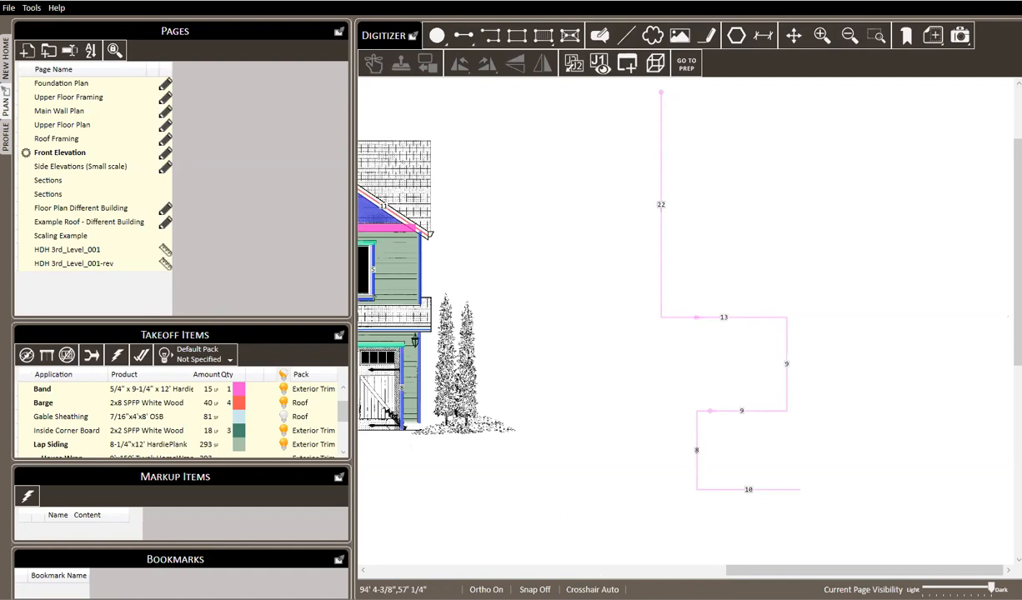
# Cycle the crosshair mode through On and Off and back to Auto.
pyautogui.click(592, 590)
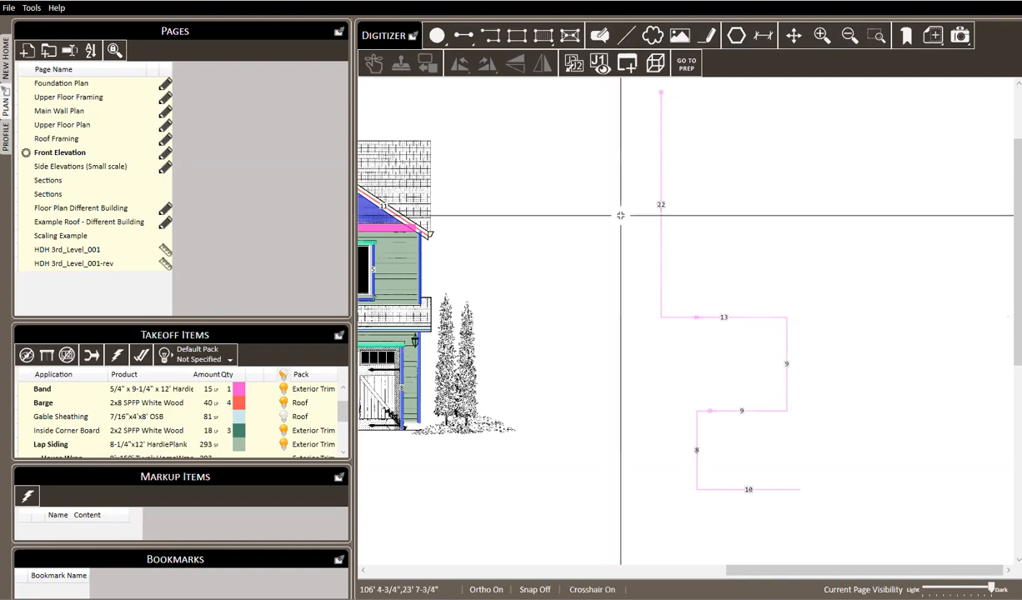
pyautogui.click(592, 590)
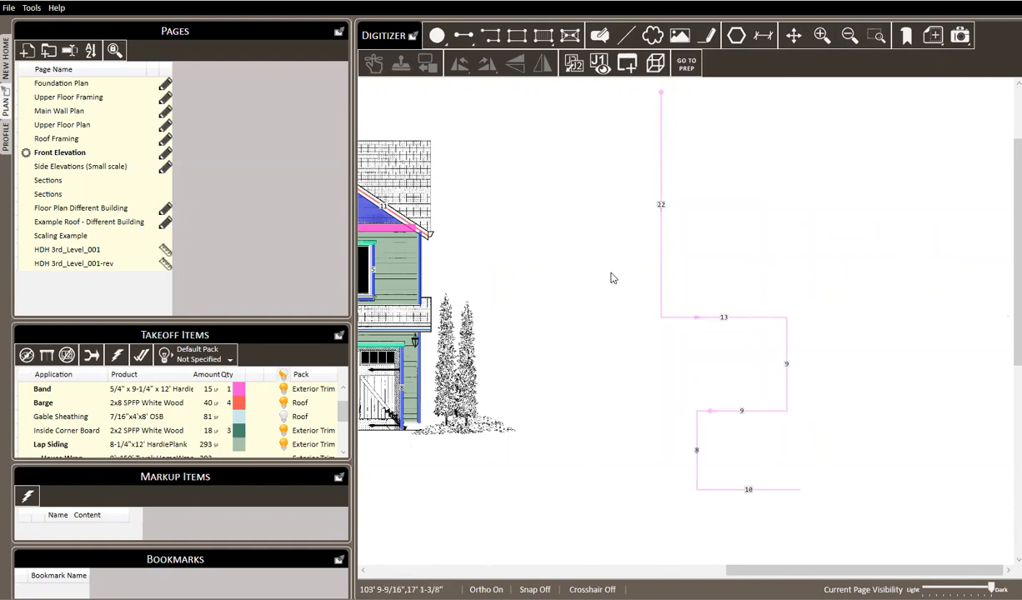
pyautogui.click(592, 589)
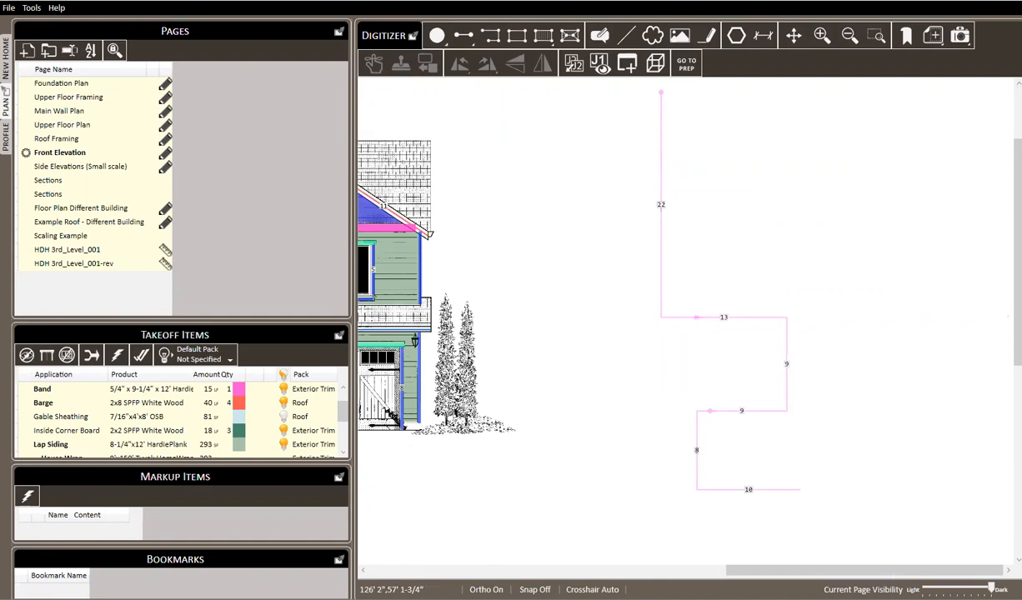
# Apply the visibility setting to all pages, lower it to 27%, and inspect the faded Front Elevation.
pyautogui.click(863, 590)
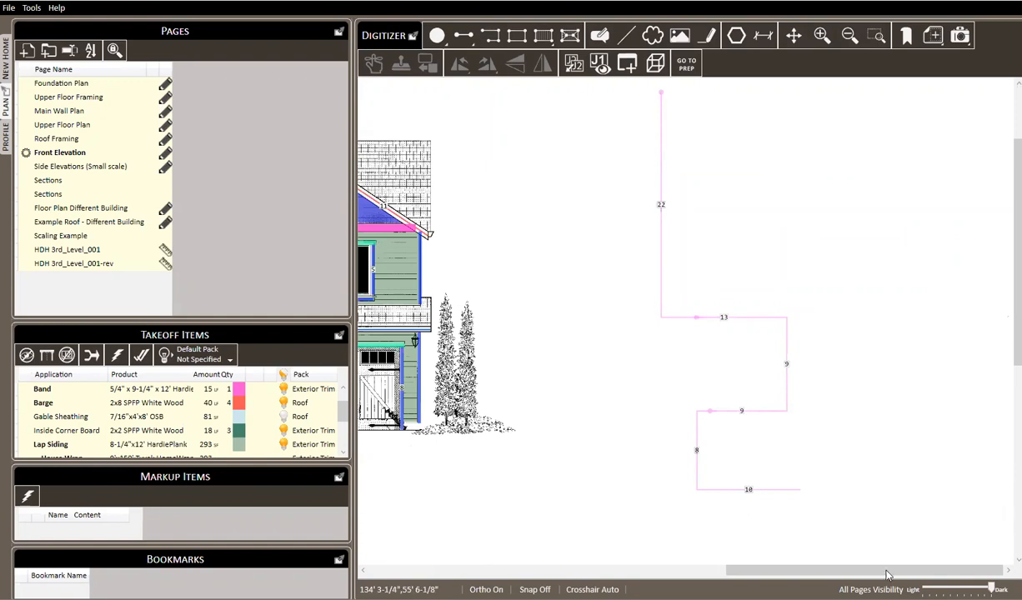
pyautogui.moveTo(990, 589); pyautogui.dragTo(941, 589)
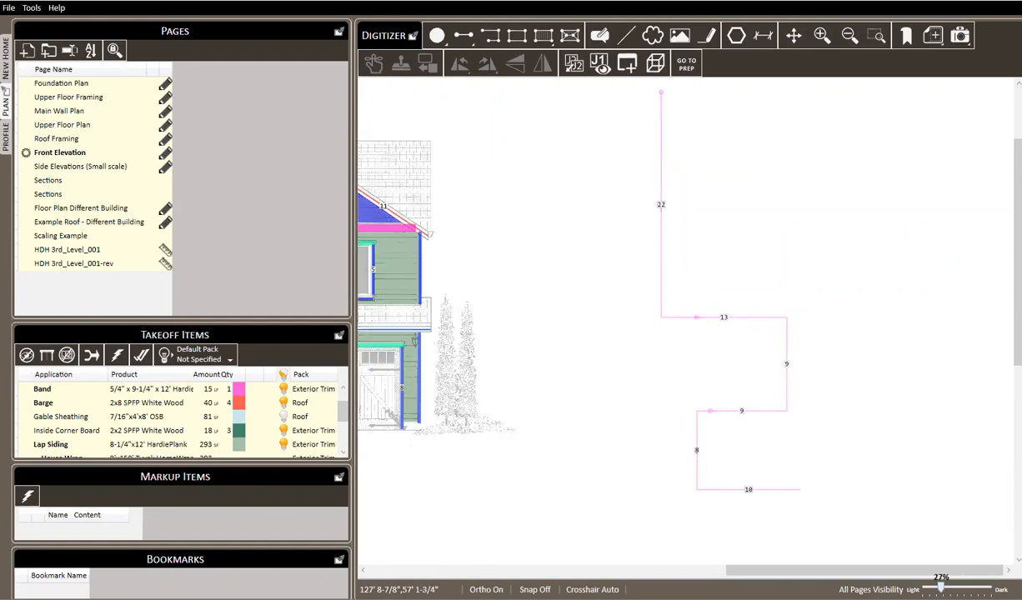
pyautogui.scroll(-3, 718, 376)
pyautogui.scroll(3, 556, 178)
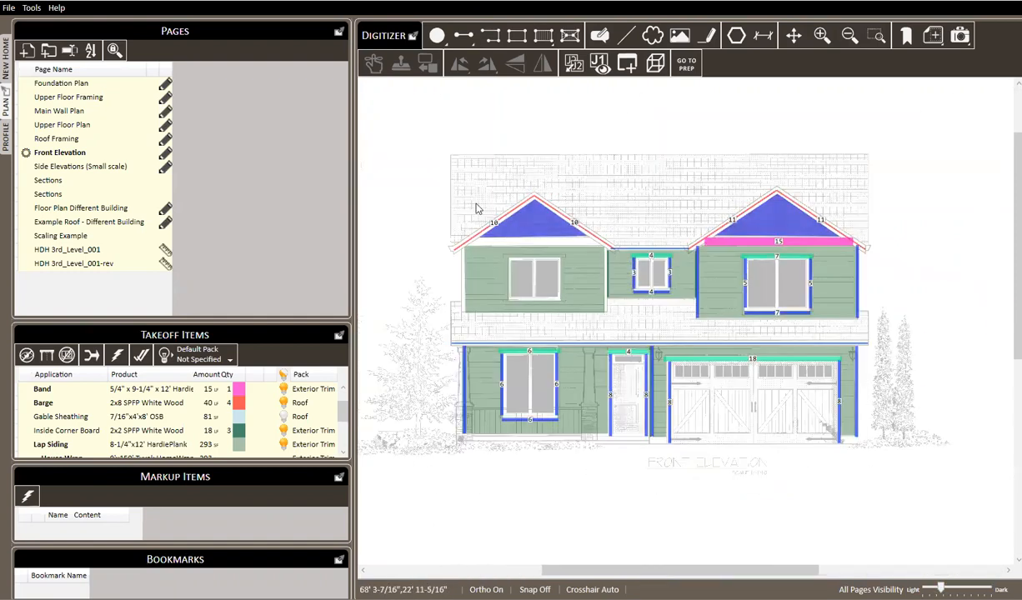
# Check the lowered visibility on the Side Elevations (Small scale), Sections and Floor Plan Different Building pages.
pyautogui.click(82, 167)
pyautogui.click(56, 180)
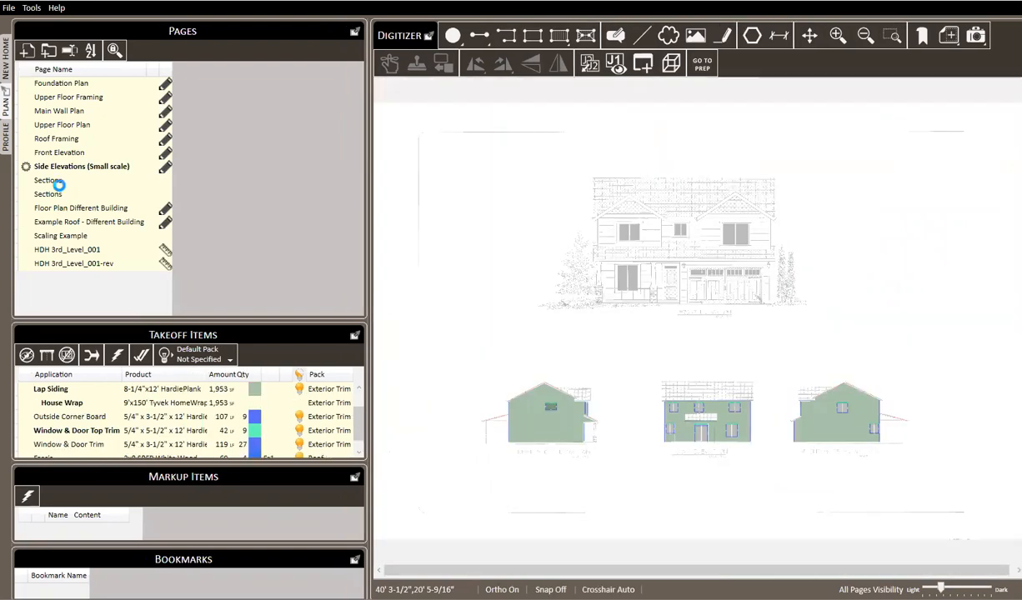
pyautogui.click(66, 209)
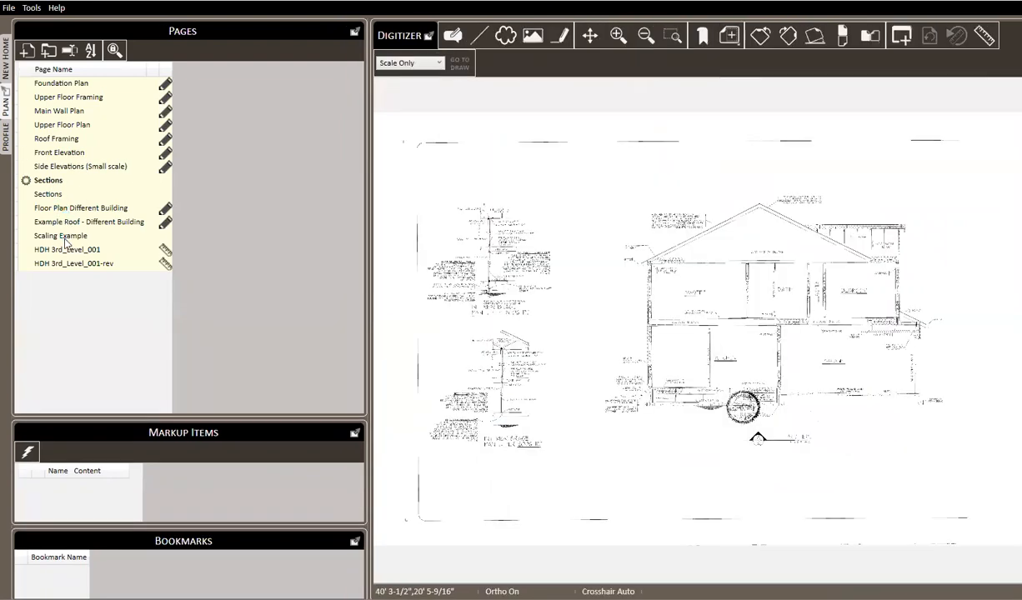
# Check the lowered visibility on the Scaling Example, HDH 3rd_Level_001 and Foundation Plan pages.
pyautogui.click(65, 235)
pyautogui.click(67, 251)
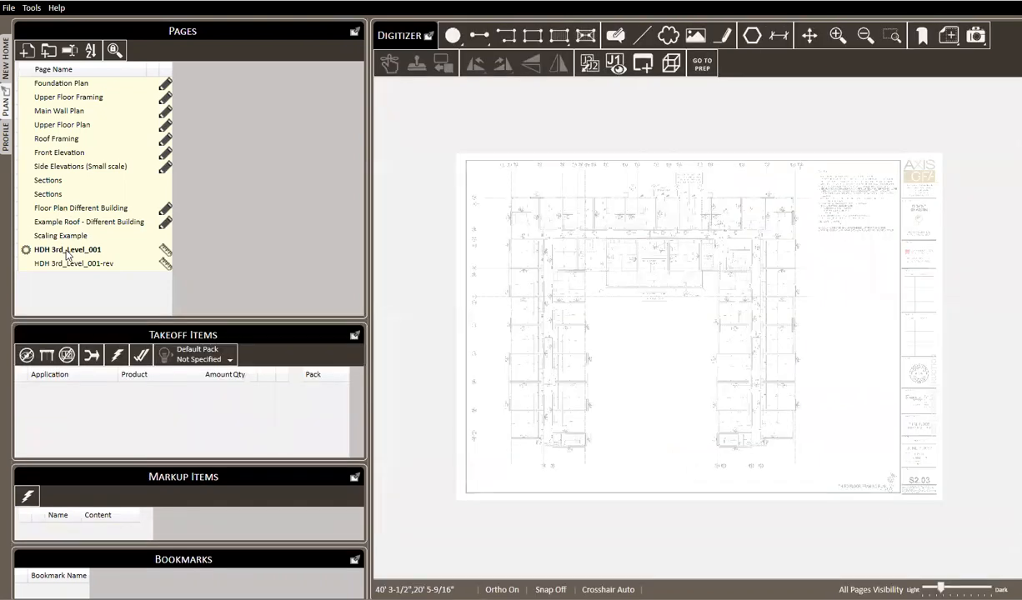
pyautogui.click(70, 84)
pyautogui.scroll(-9, 823, 408)
pyautogui.scroll(2, 826, 416)
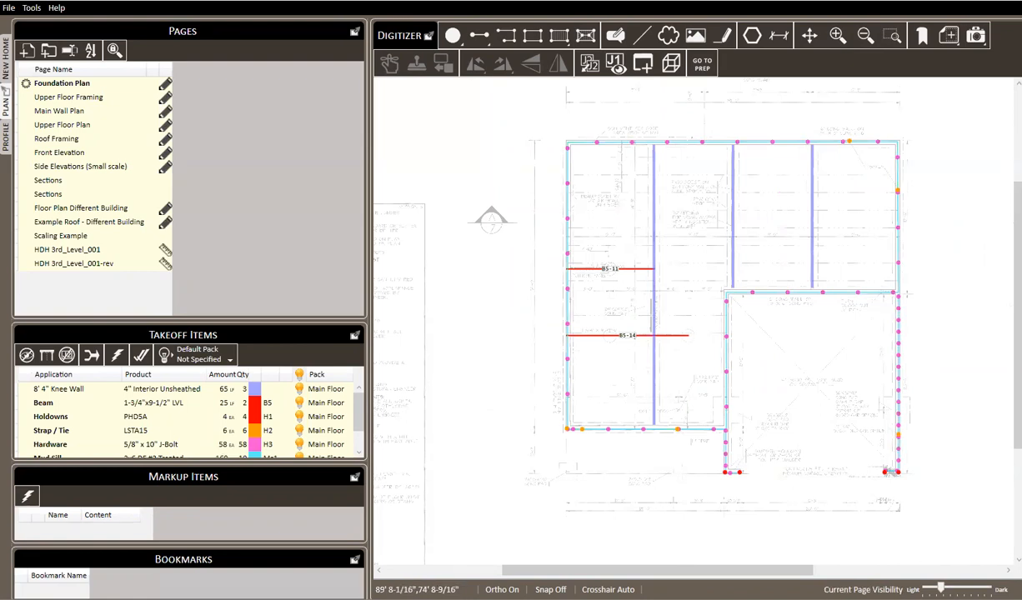
# Raise the visibility of the Foundation Plan page only and compare it with the Upper Floor Framing and Upper Floor Plan pages.
pyautogui.moveTo(940, 589); pyautogui.dragTo(979, 588)
pyautogui.click(73, 102)
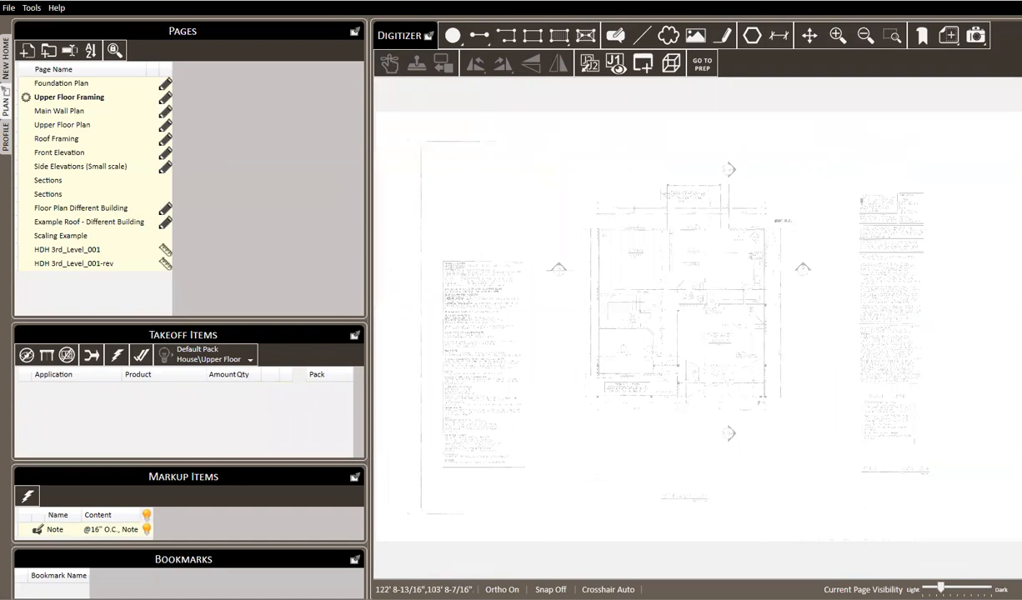
pyautogui.click(75, 84)
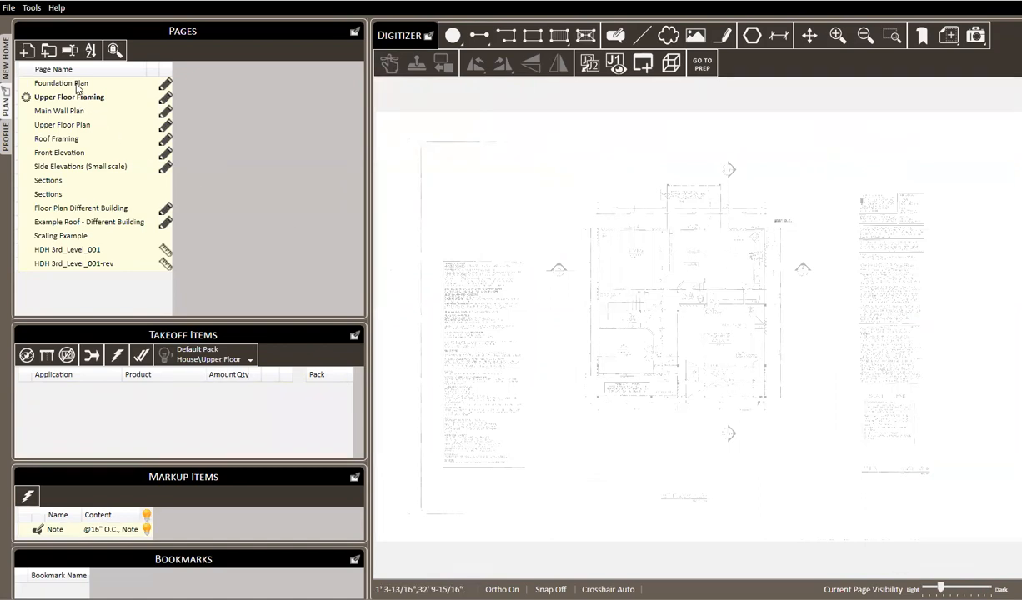
pyautogui.click(70, 97)
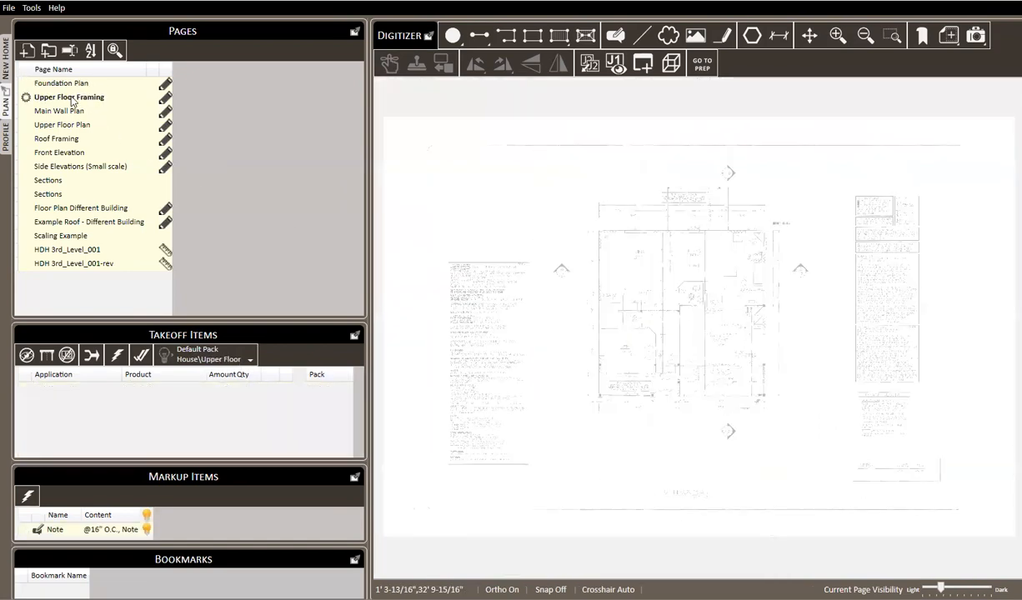
pyautogui.click(68, 124)
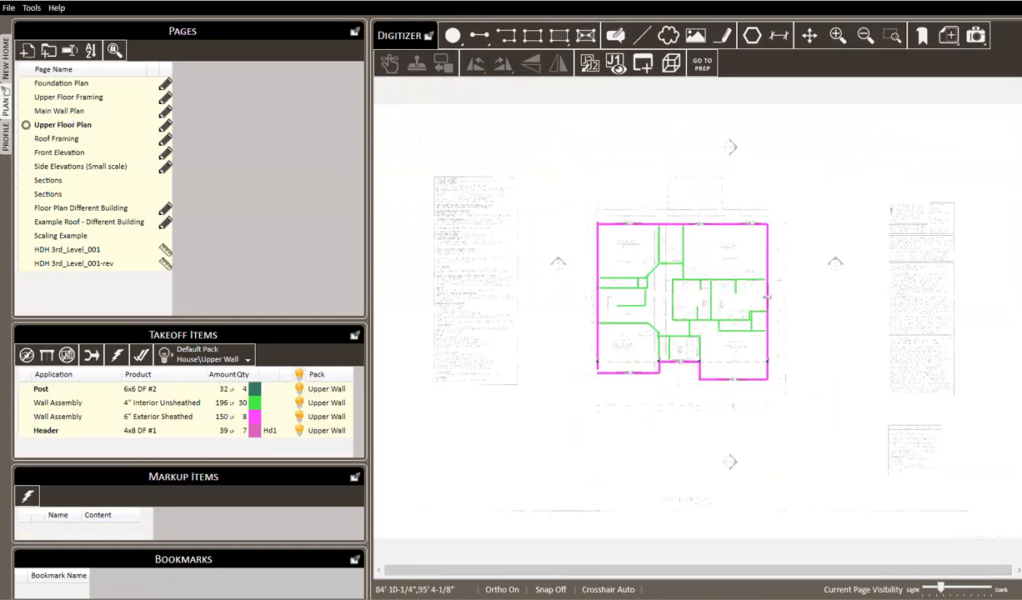
# Darken the Upper Floor Plan, set the visibility of all pages to 61%, and switch the setting back to the current page.
pyautogui.moveTo(940, 589); pyautogui.dragTo(972, 589)
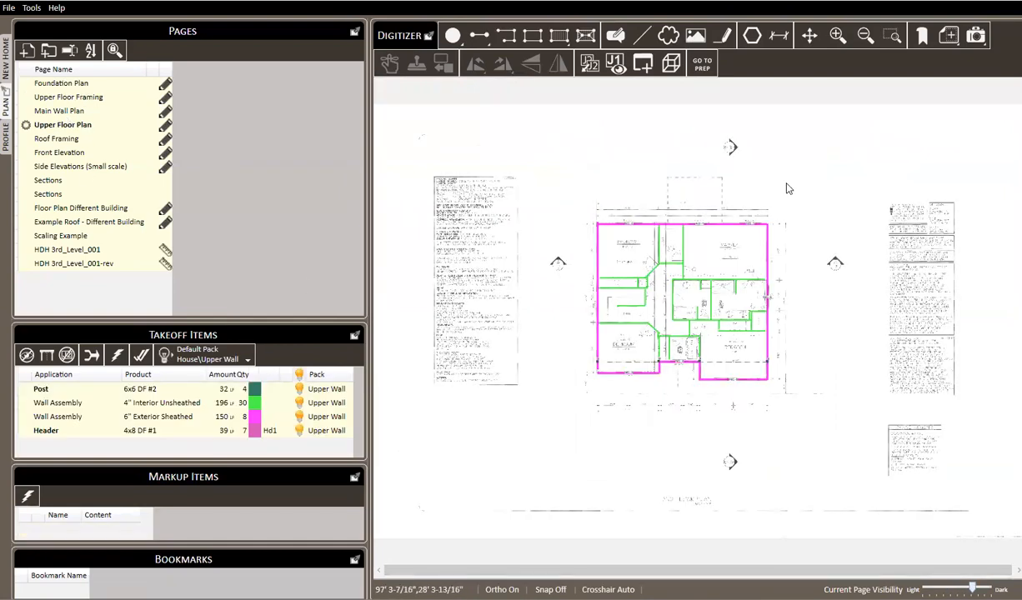
pyautogui.click(872, 590)
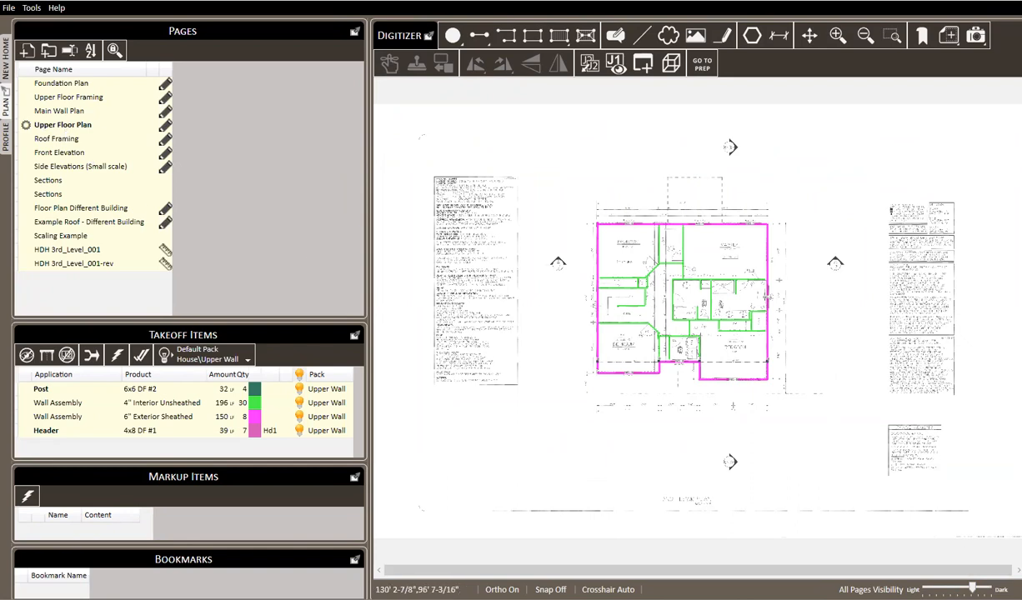
pyautogui.moveTo(972, 589); pyautogui.dragTo(965, 588)
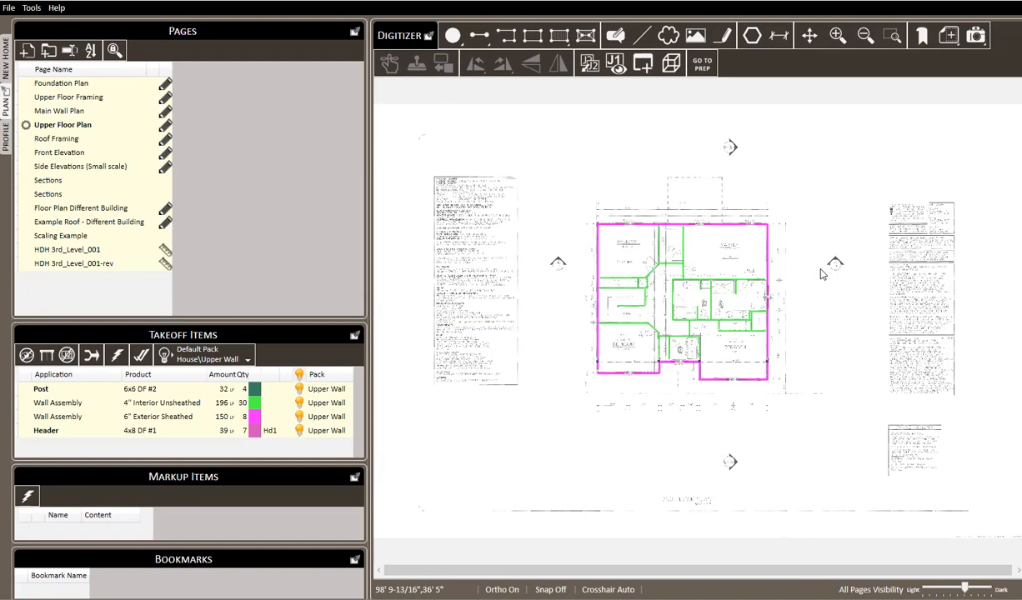
pyautogui.click(870, 590)
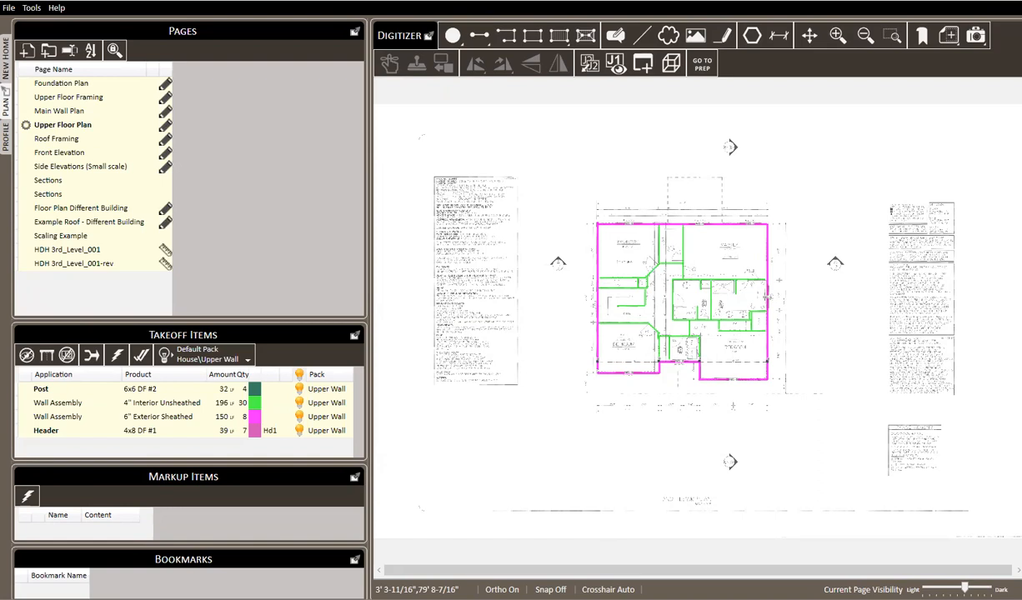
# Open the HDH 3rd_Level_001 page, enlarge the Markup Items area, and inspect the third floor framing plan.
pyautogui.click(91, 251)
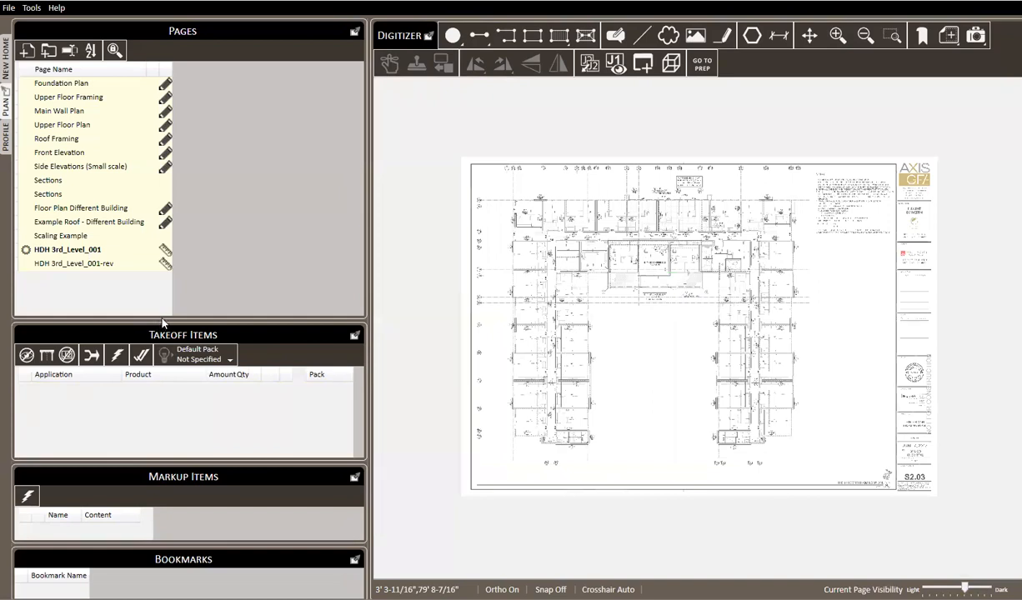
pyautogui.moveTo(162, 328); pyautogui.dragTo(156, 311)
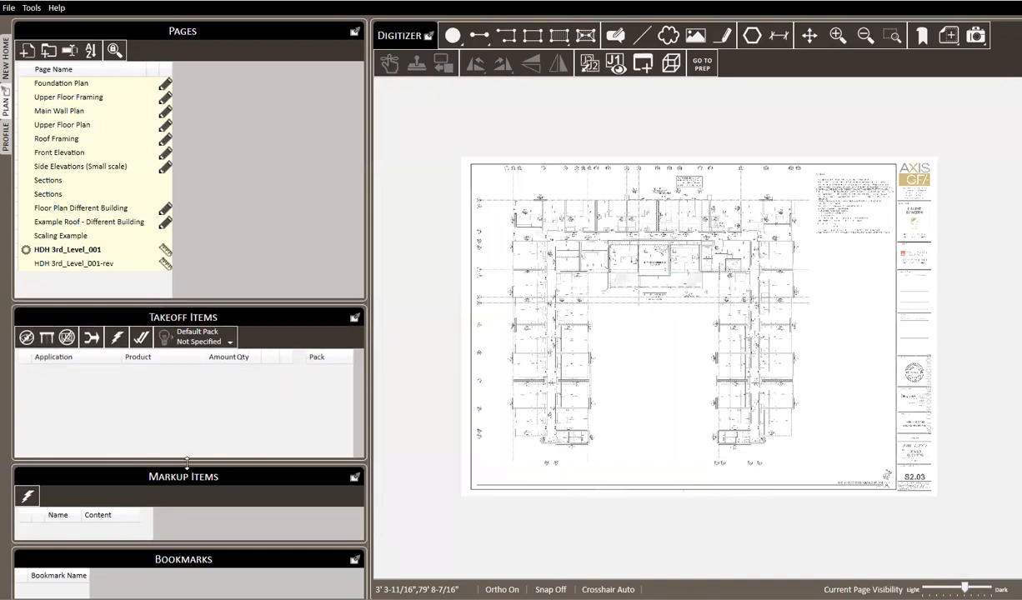
pyautogui.moveTo(186, 462); pyautogui.dragTo(187, 418)
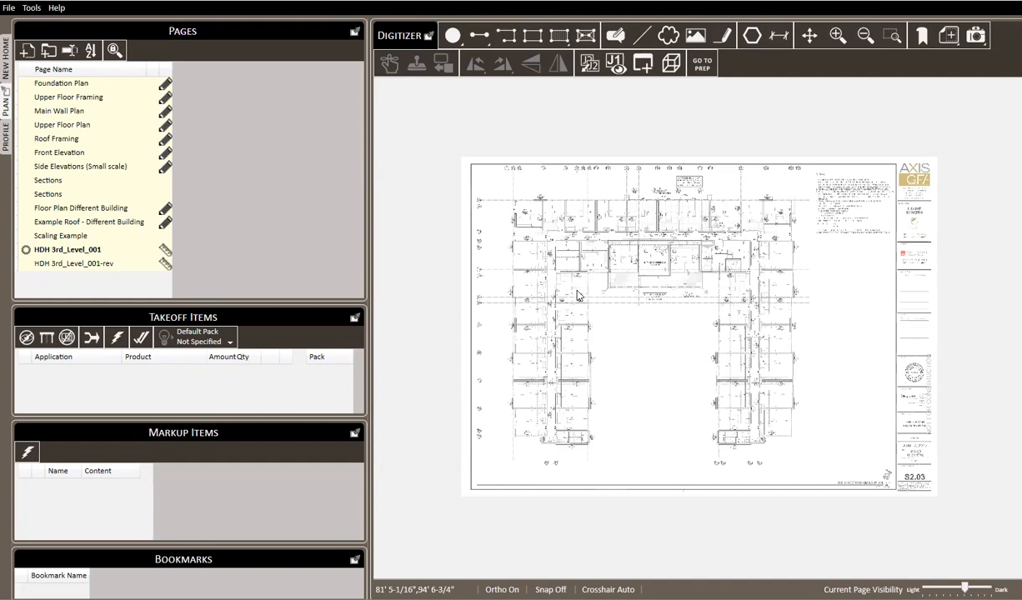
pyautogui.scroll(2, 578, 295)
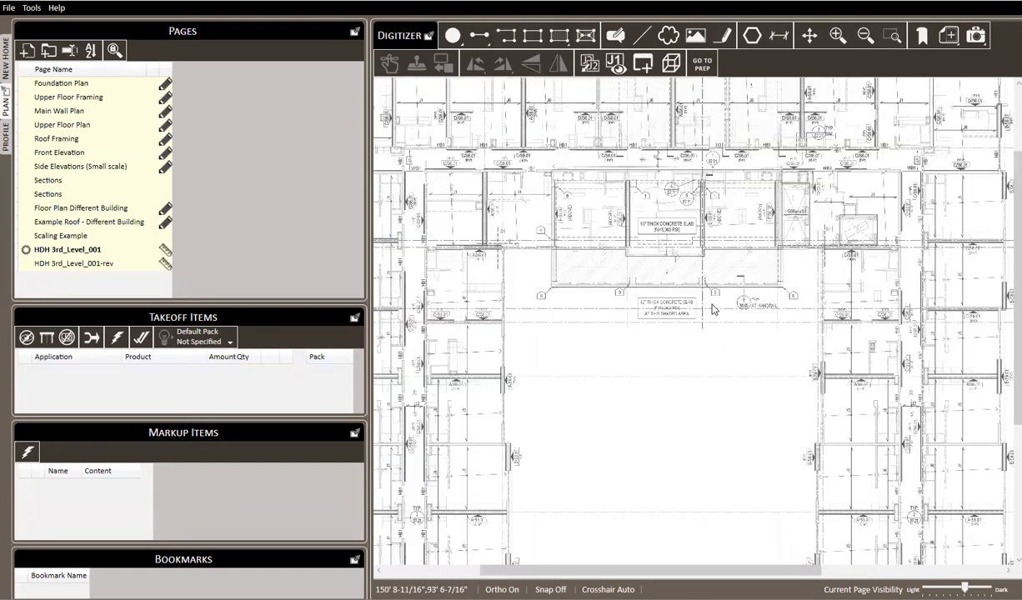
pyautogui.scroll(-3, 687, 281)
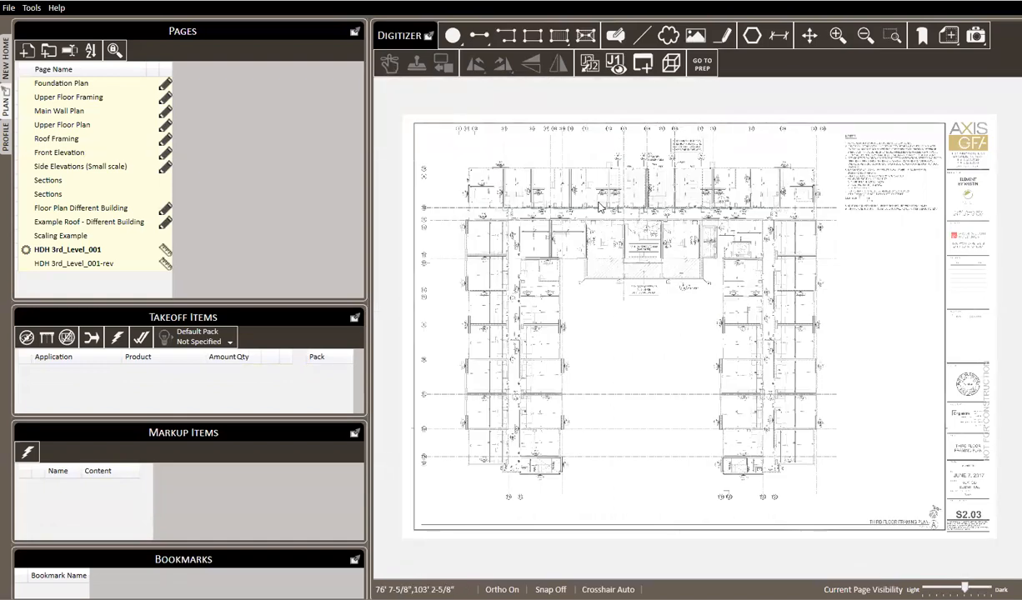
pyautogui.scroll(1, 603, 254)
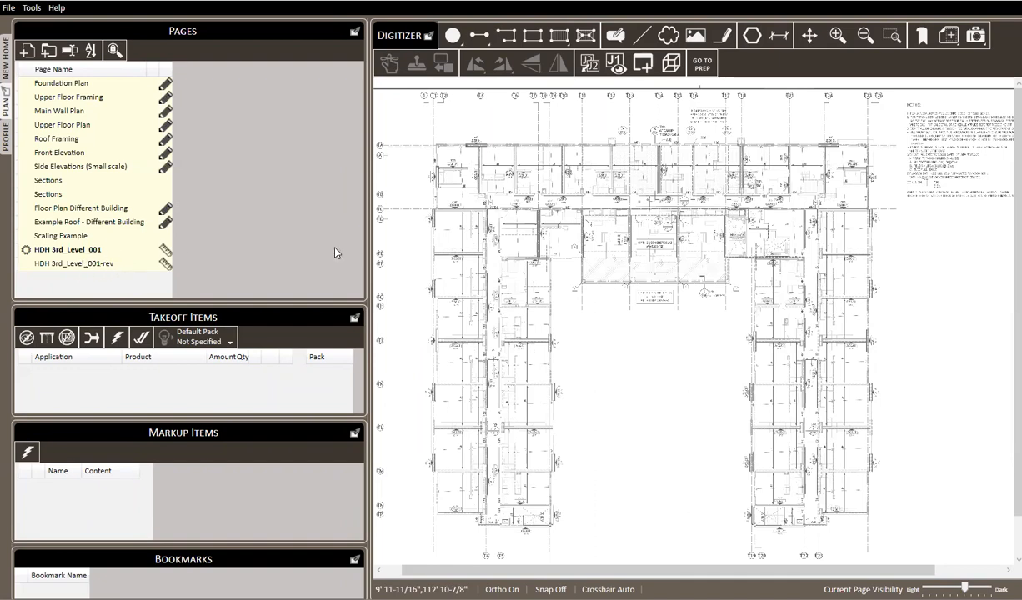
# Add the HDH 3rd_Level_001-rev page as an overlay to the HDH 3rd_Level_001 page.
pyautogui.click(93, 266)
pyautogui.click(86, 252)
pyautogui.rightClick(86, 266)
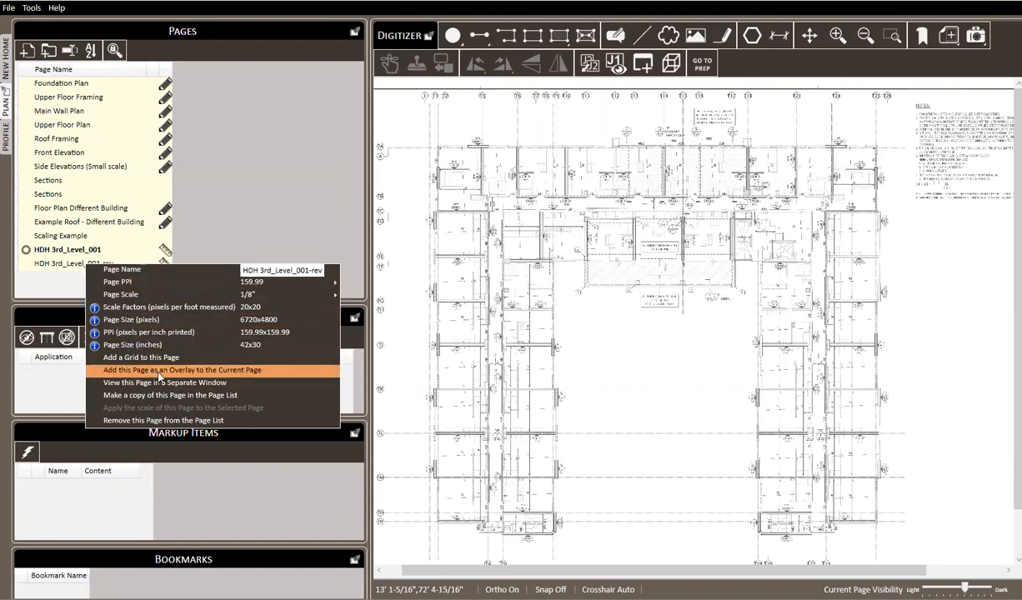
pyautogui.click(158, 371)
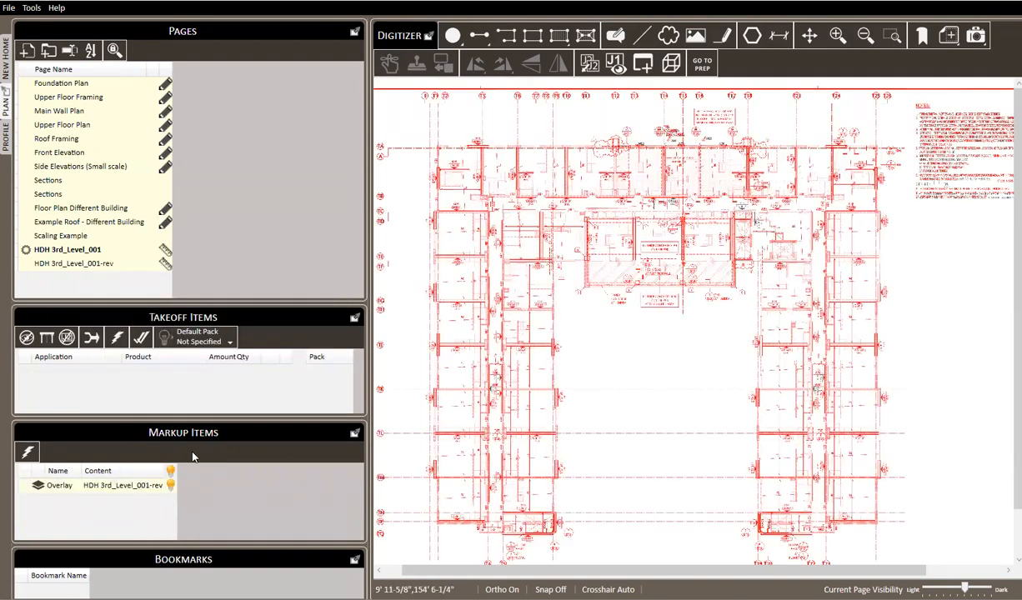
# Compare the HDH 3rd_Level_001-rev overlay to the page image and examine the colored differences around the upper bays.
pyautogui.rightClick(124, 485)
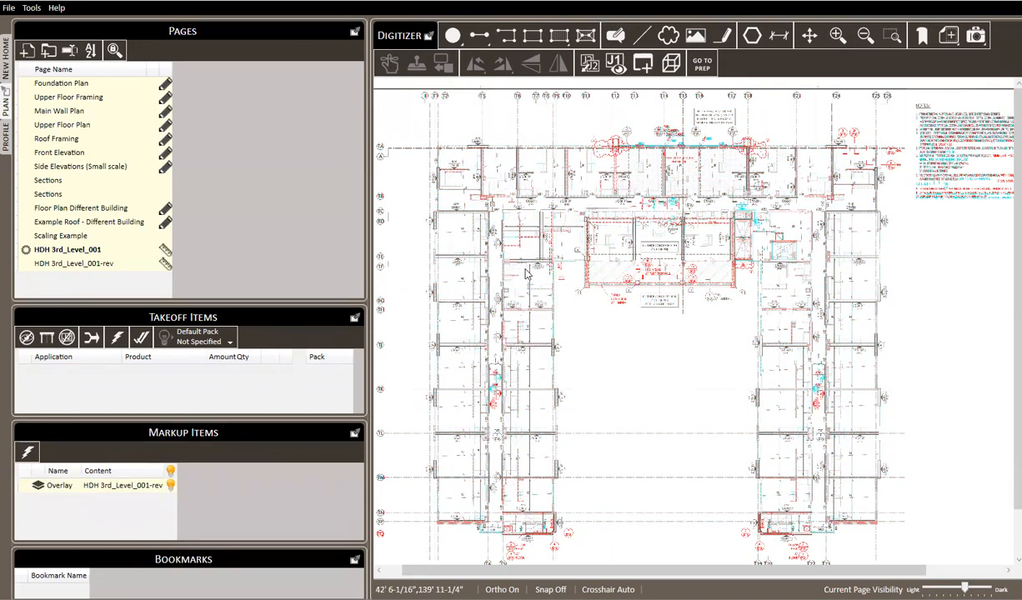
pyautogui.scroll(3, 485, 185)
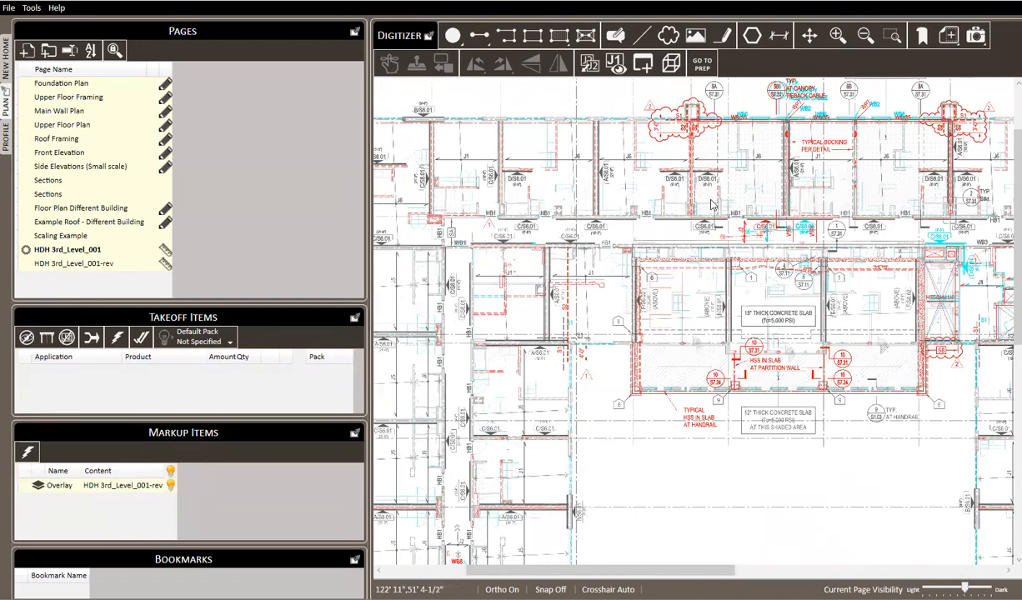
pyautogui.scroll(-1, 743, 219)
pyautogui.scroll(-2, 744, 218)
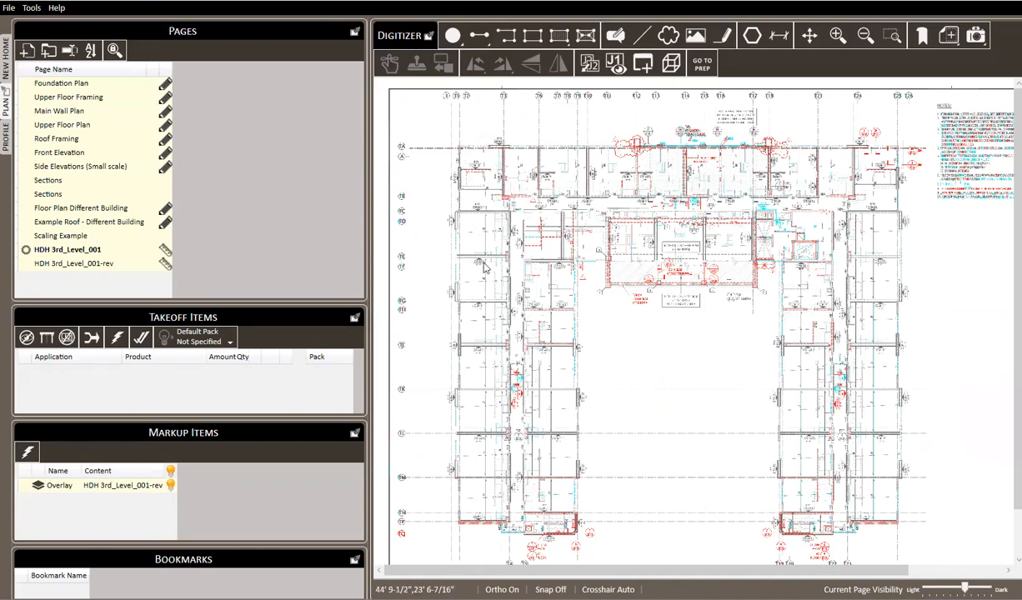
# Turn off the comparison of the overlay to the page image and hide the overlay.
pyautogui.rightClick(129, 493)
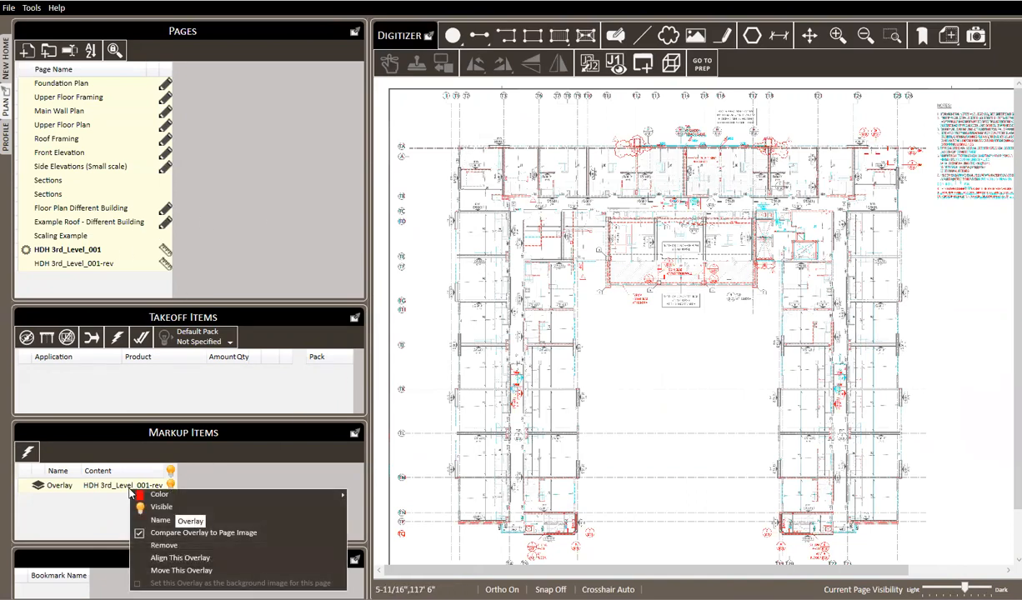
pyautogui.click(149, 533)
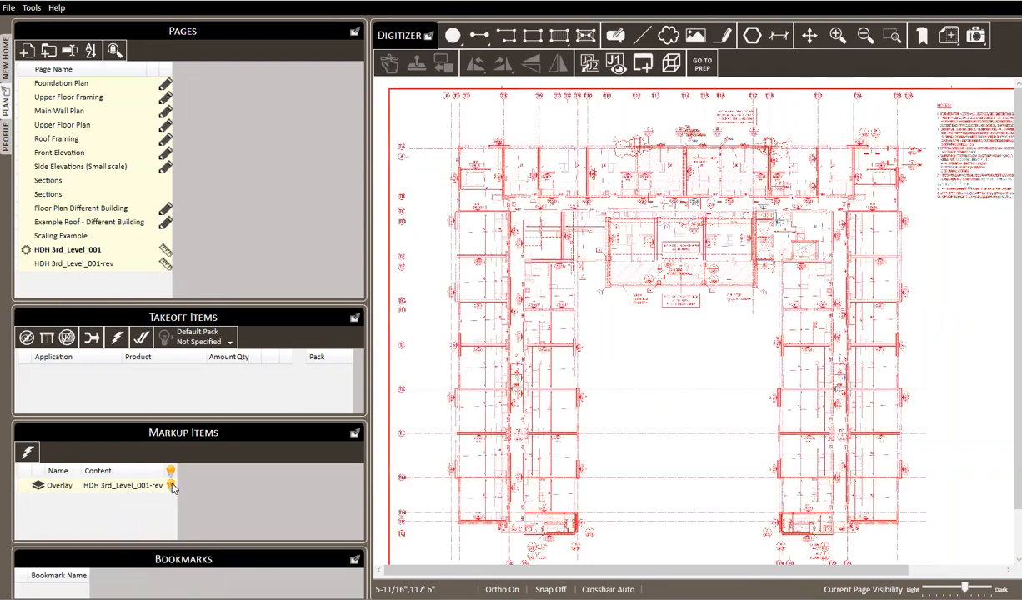
pyautogui.click(169, 484)
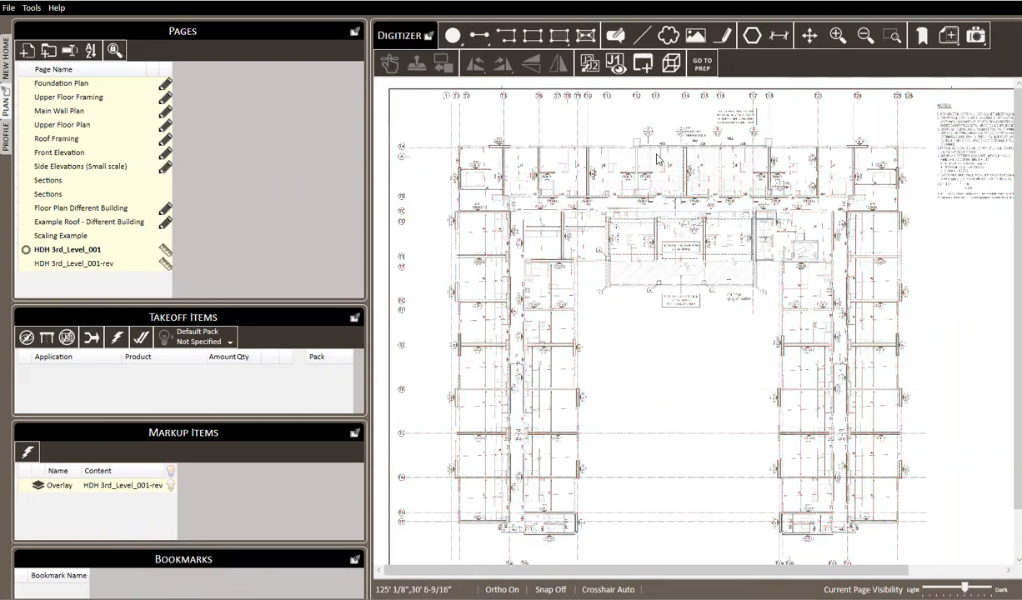
# Draw a rectangular floor container with floor joists over the J6 bay between the C/S6.01 and A/S6.01 walls in the upper wing.
pyautogui.scroll(3, 631, 152)
pyautogui.click(559, 35)
pyautogui.scroll(3, 600, 197)
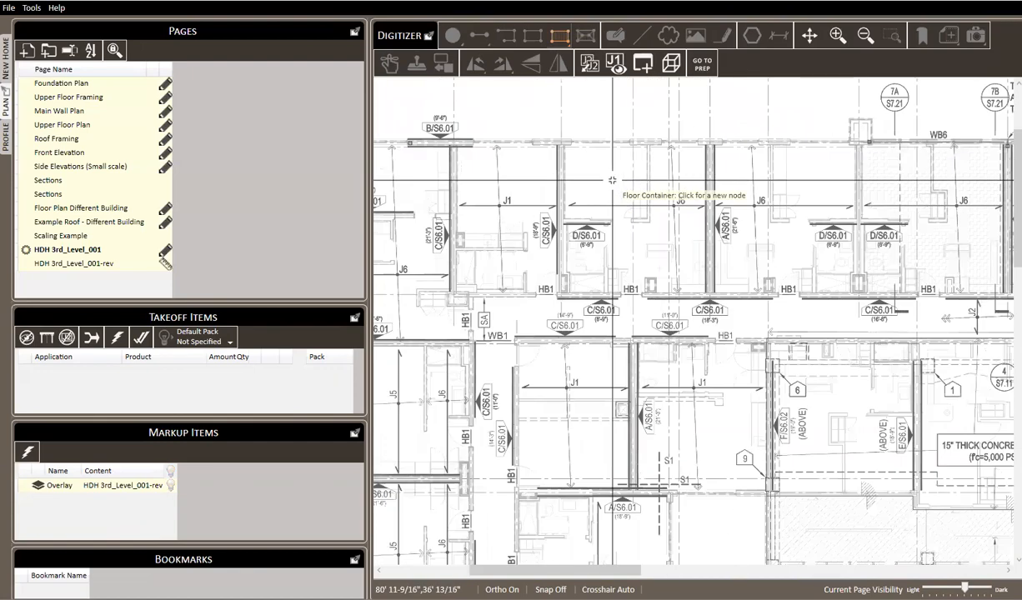
pyautogui.click(544, 135)
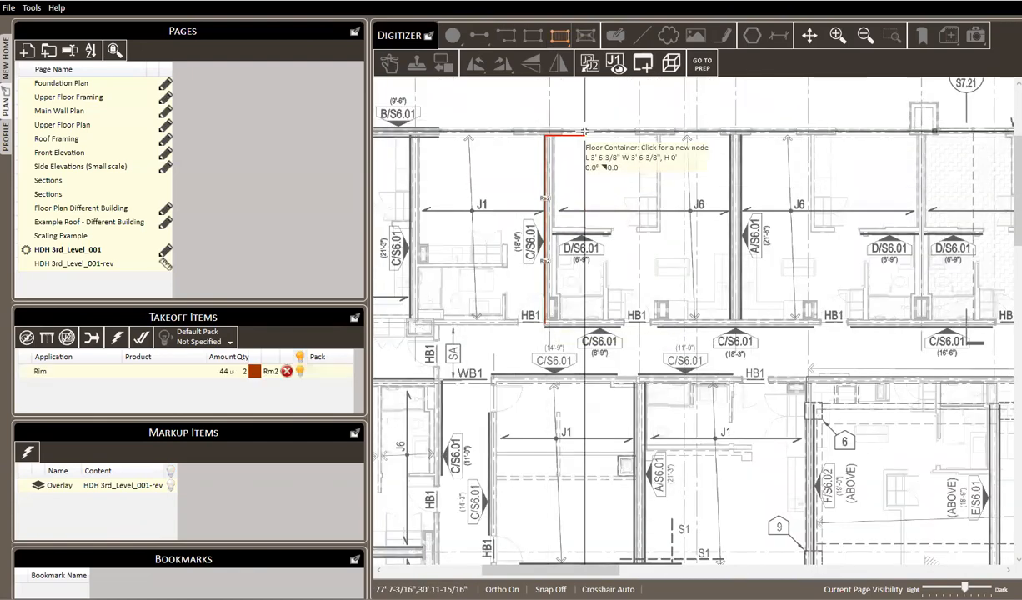
pyautogui.click(736, 135)
pyautogui.click(736, 318)
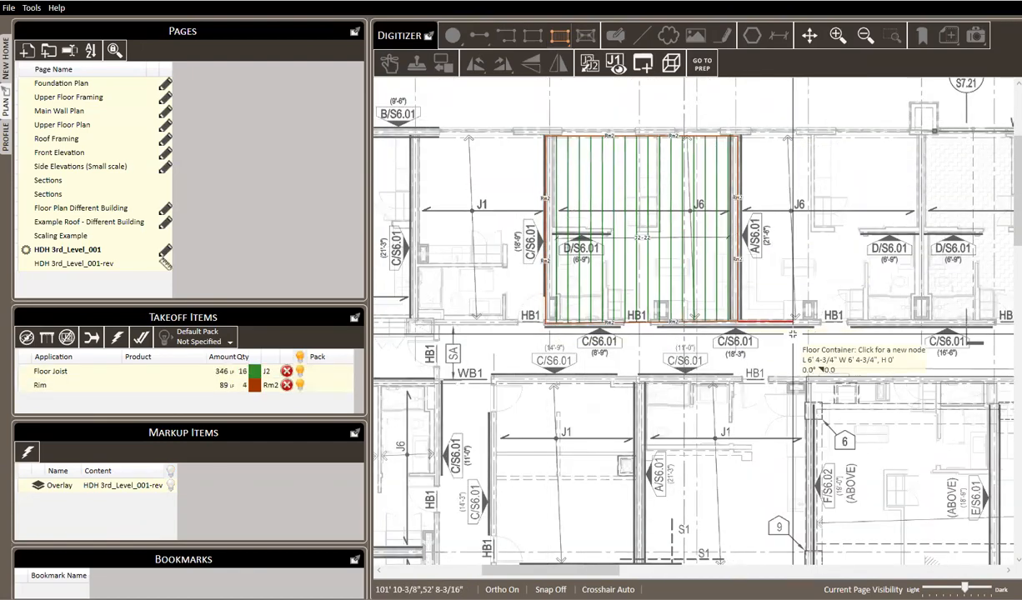
pyautogui.scroll(-2, 779, 292)
pyautogui.scroll(-2, 690, 237)
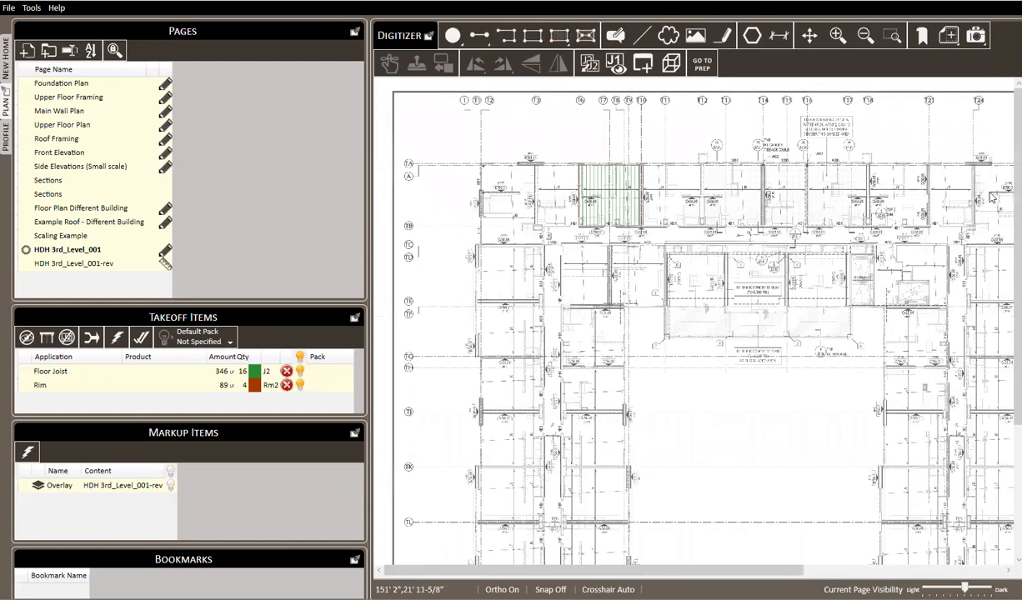
pyautogui.scroll(-2, 722, 227)
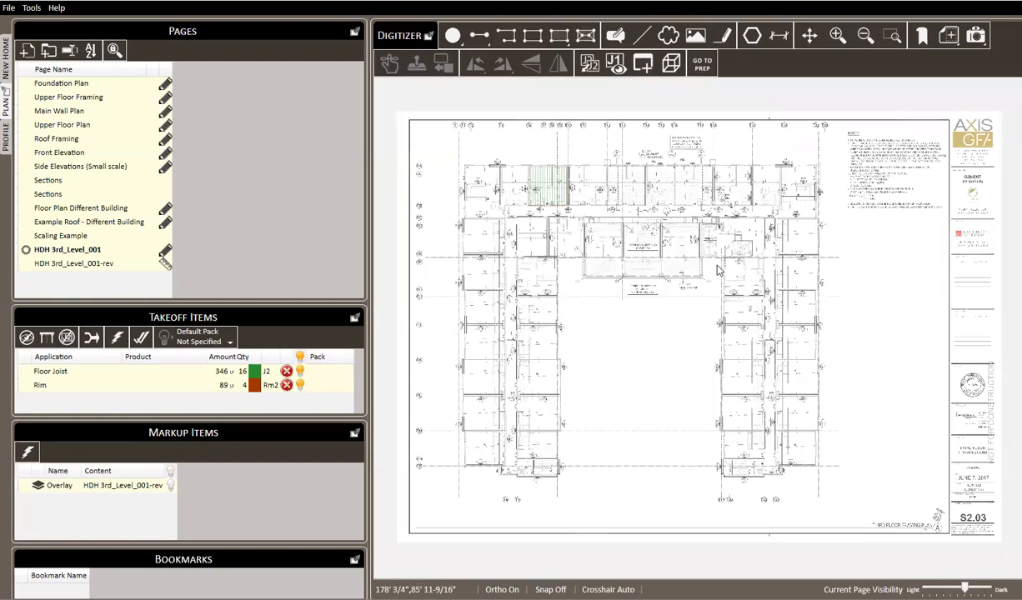
# Show the HDH 3rd_Level_001-rev overlay again and lower the current page's visibility to its minimum.
pyautogui.rightClick(117, 485)
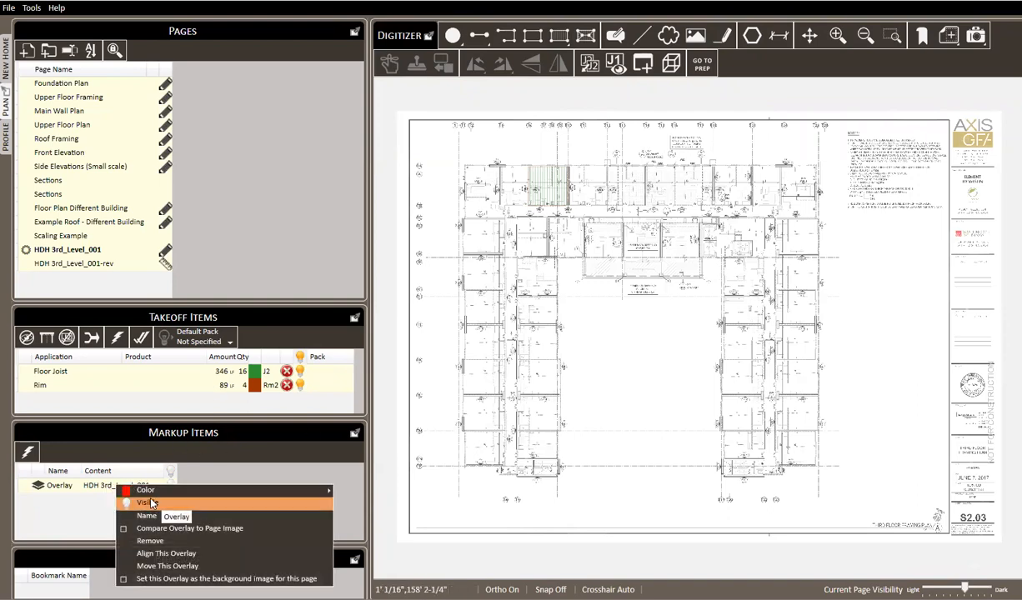
pyautogui.moveTo(165, 492)
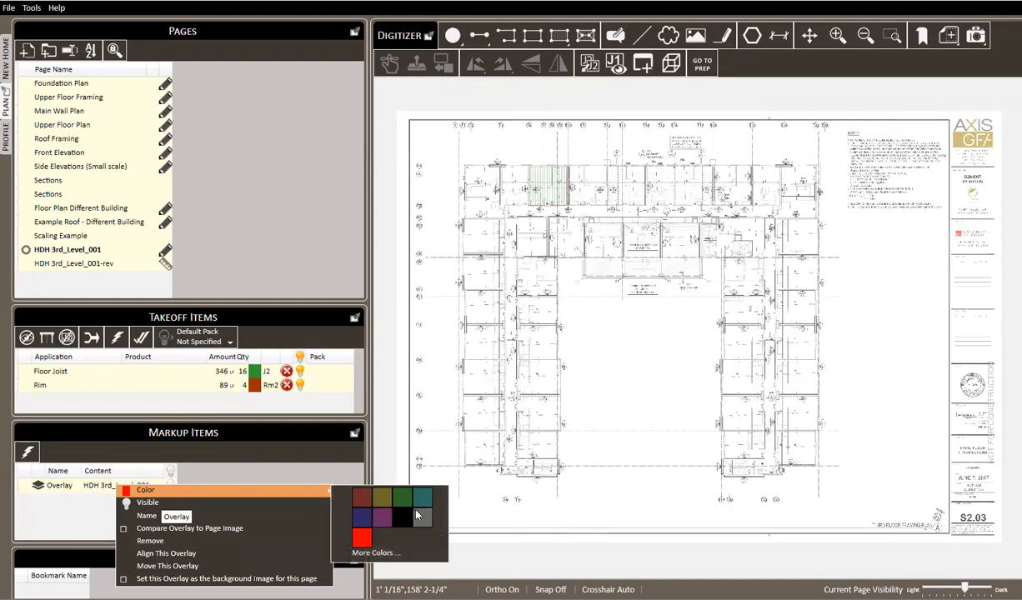
pyautogui.click(143, 501)
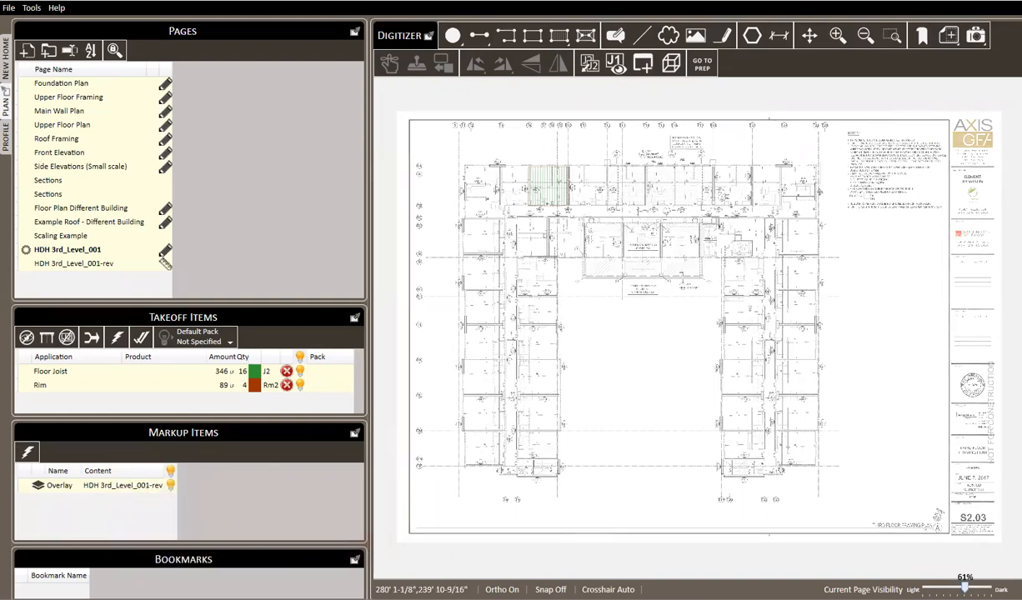
pyautogui.moveTo(965, 589); pyautogui.dragTo(922, 589)
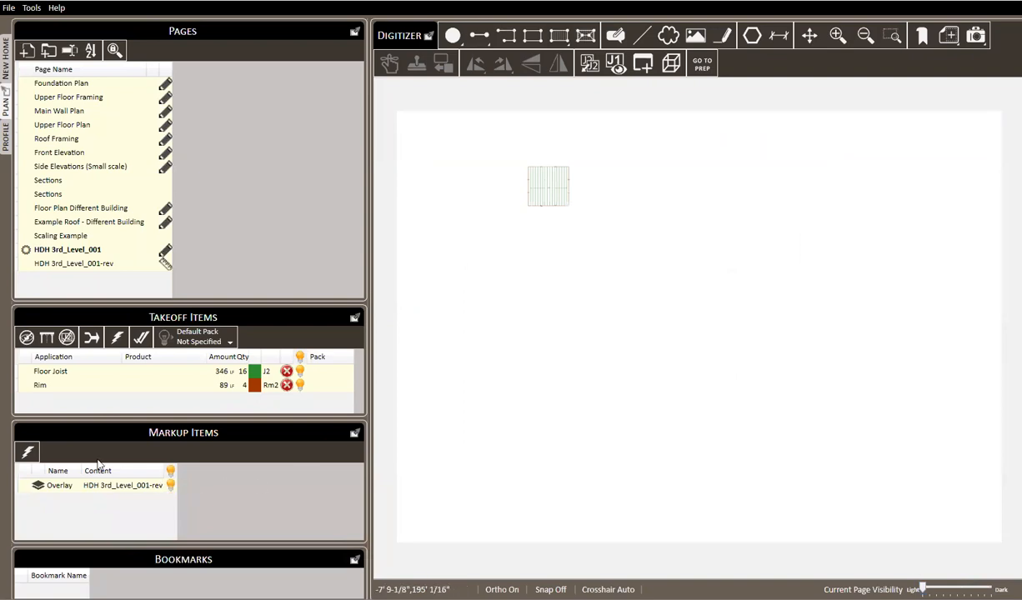
# Recolor the HDH 3rd_Level_001-rev overlay to a custom gray with its opacity raised to 167.
pyautogui.click(91, 261)
pyautogui.click(91, 244)
pyautogui.rightClick(129, 493)
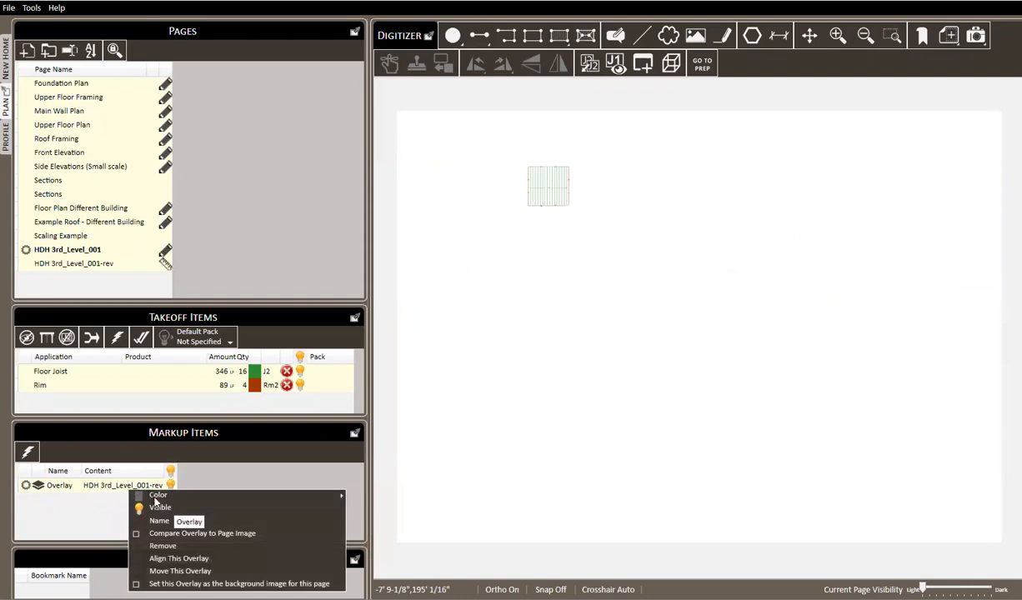
pyautogui.moveTo(327, 496)
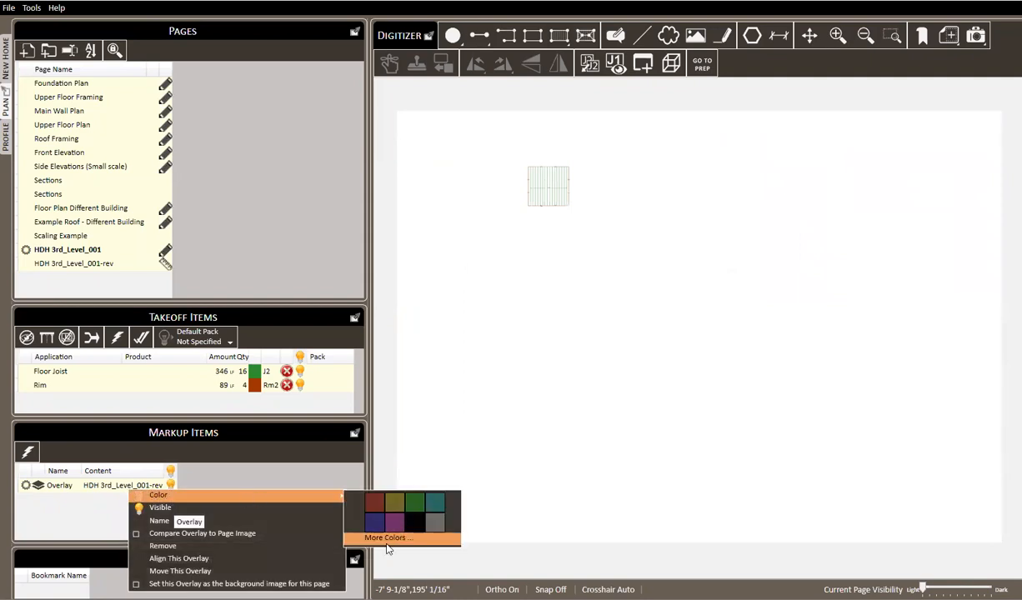
pyautogui.click(390, 538)
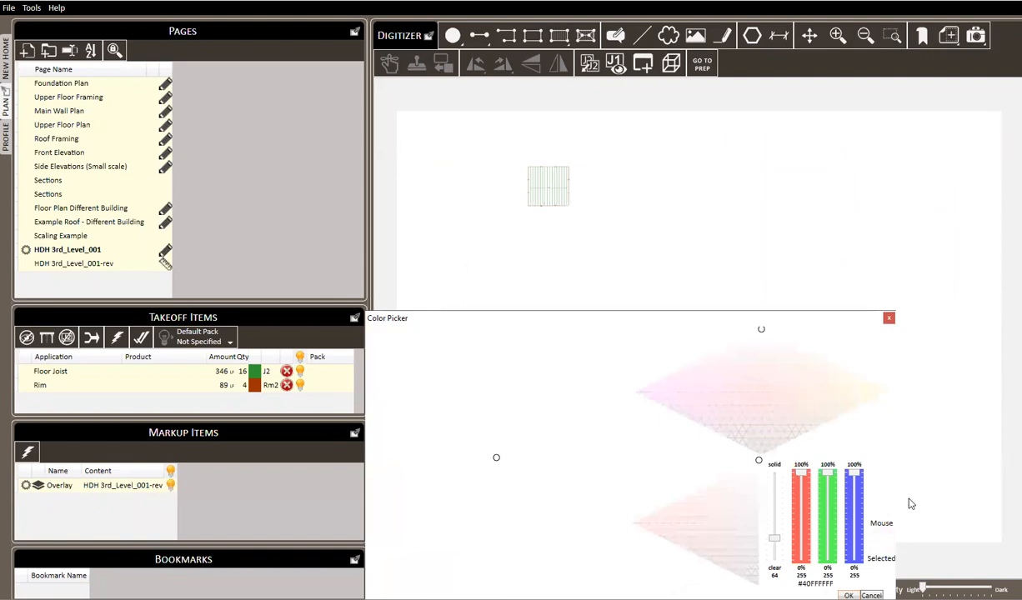
pyautogui.moveTo(775, 540); pyautogui.dragTo(742, 487)
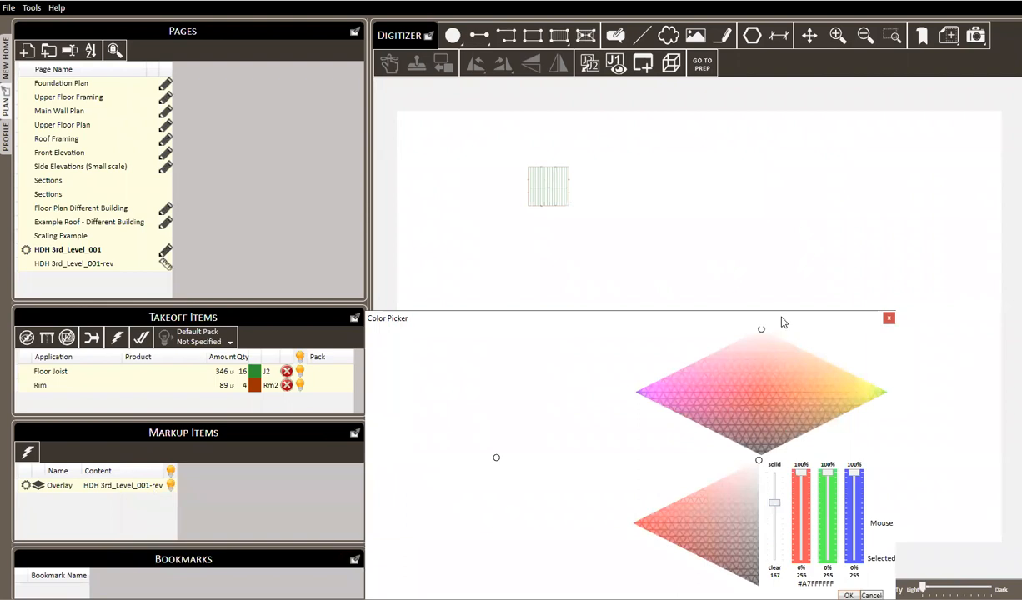
pyautogui.moveTo(772, 316); pyautogui.dragTo(724, 179)
pyautogui.click(715, 199)
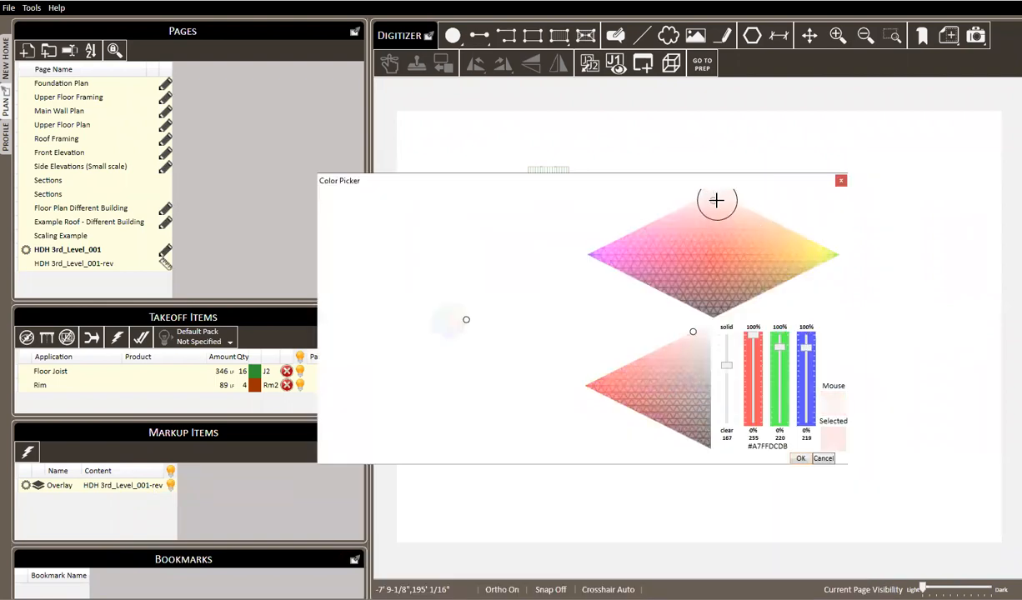
pyautogui.click(706, 342)
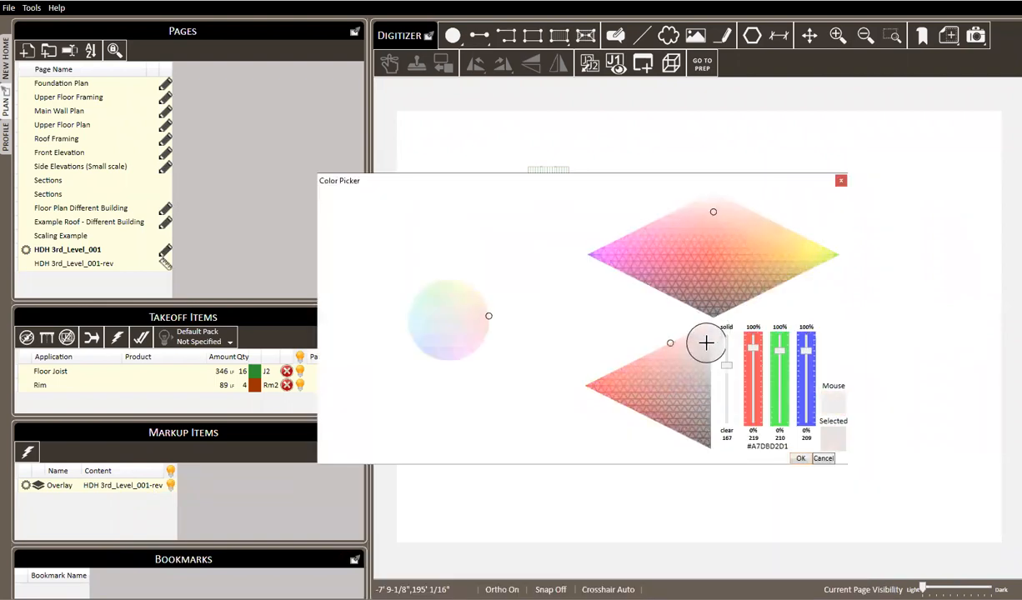
pyautogui.click(800, 459)
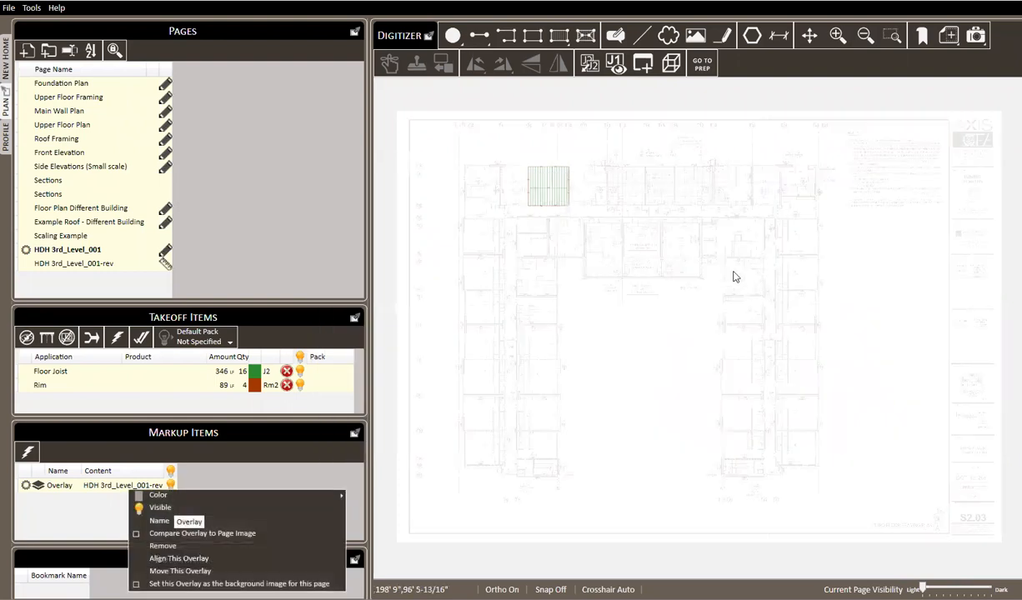
# Set the HDH 3rd_Level_001-rev overlay as the background image for the HDH 3rd_Level_001 page.
pyautogui.scroll(3, 534, 177)
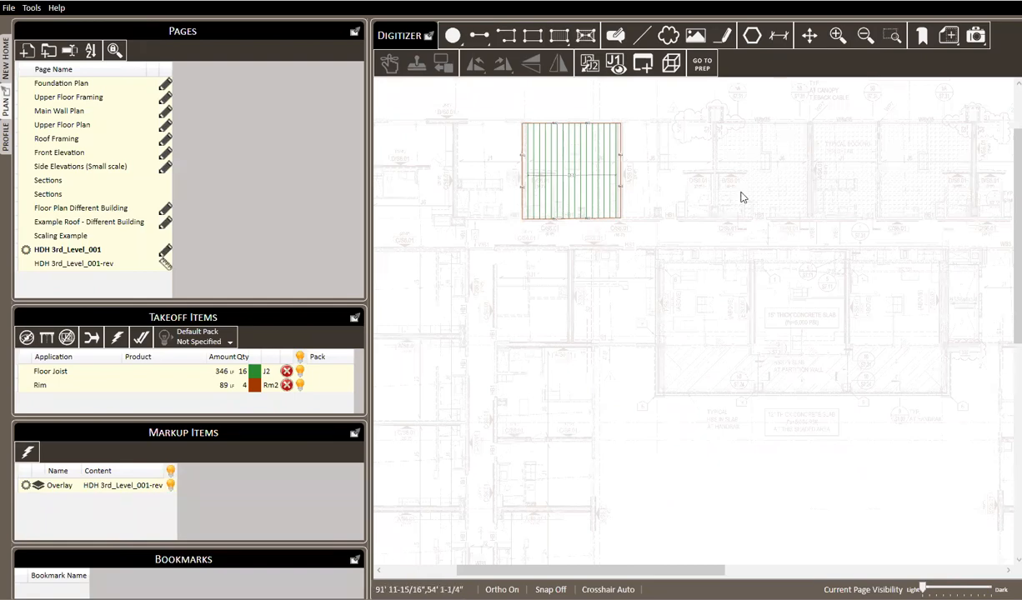
pyautogui.scroll(-3, 711, 198)
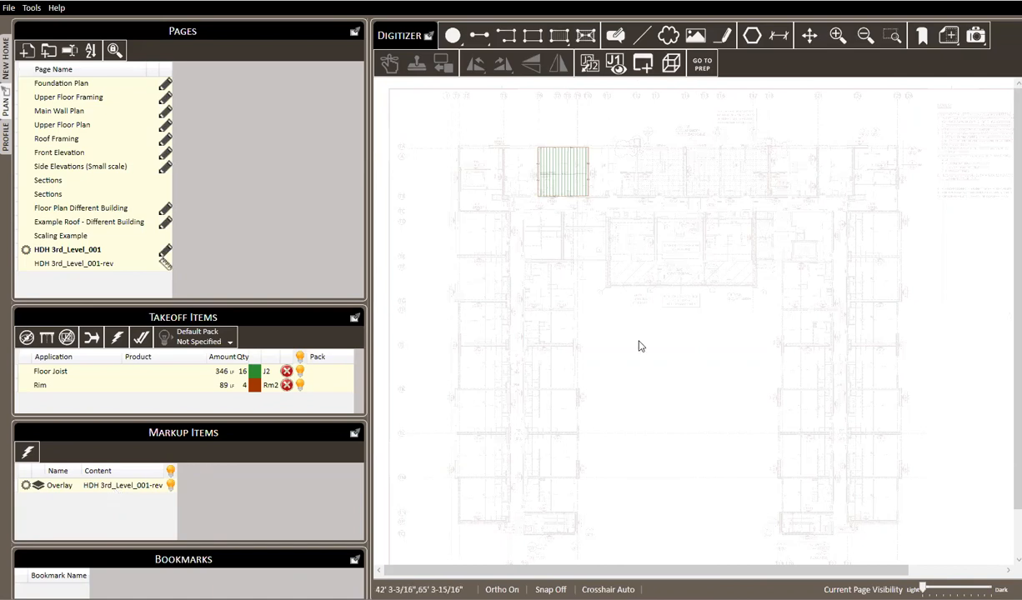
pyautogui.scroll(3, 577, 148)
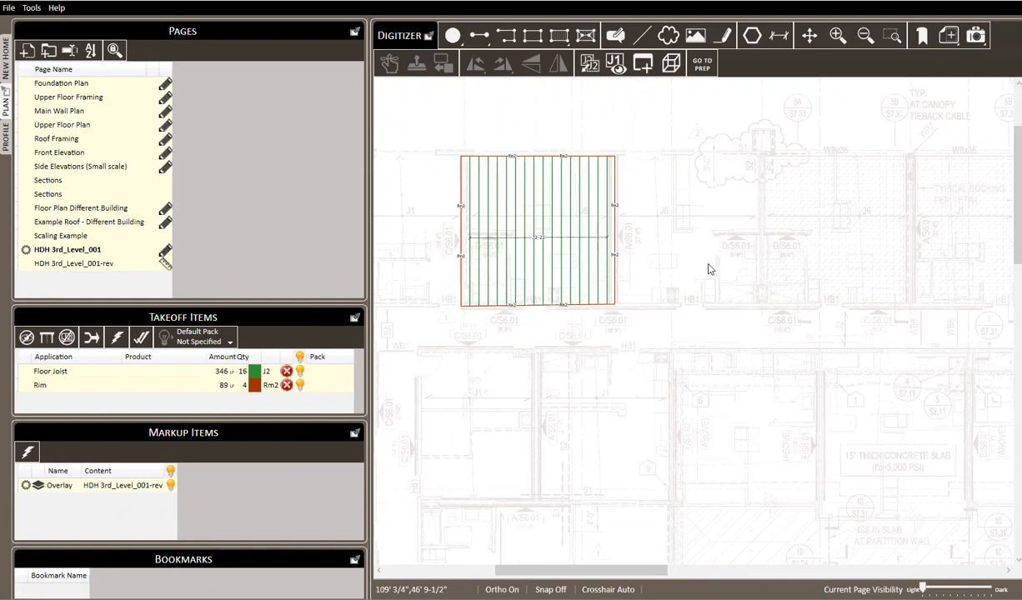
pyautogui.rightClick(116, 489)
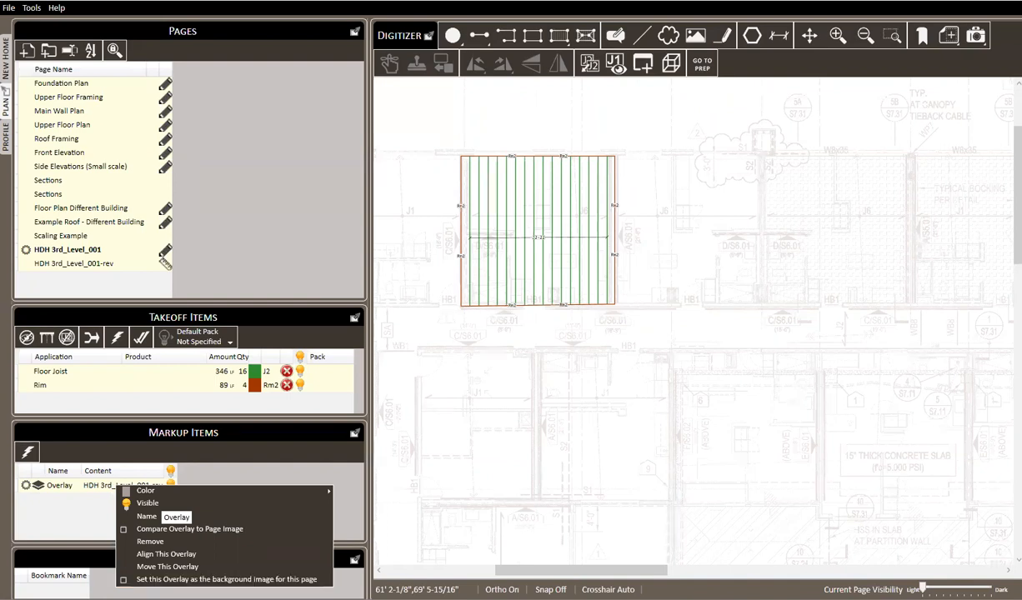
pyautogui.click(227, 578)
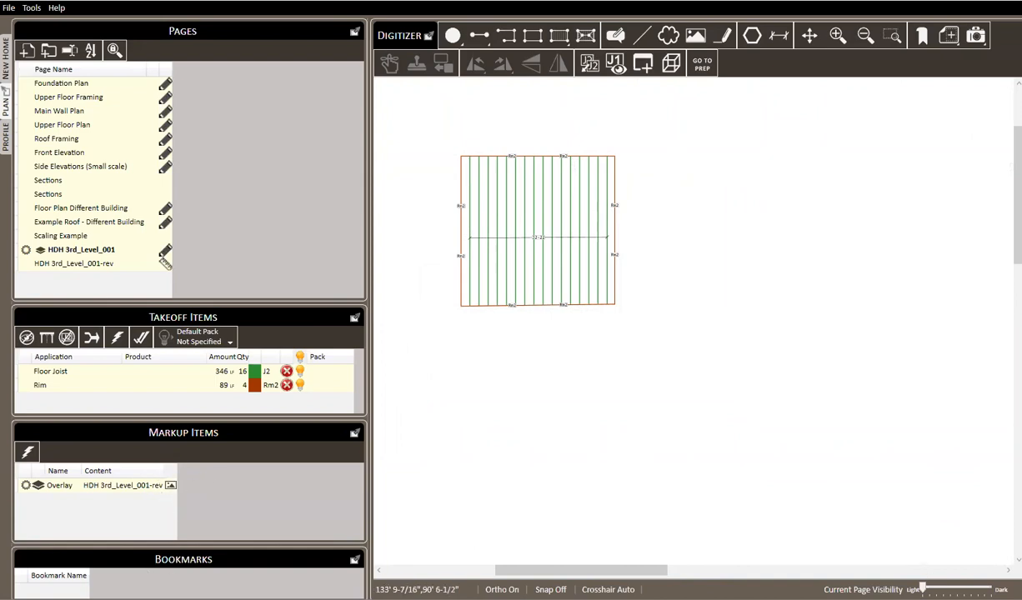
# Raise the current page's visibility to 95%, check the revised background with the existing joist takeoff, and reduce the visibility to 69%.
pyautogui.moveTo(923, 588); pyautogui.dragTo(989, 587)
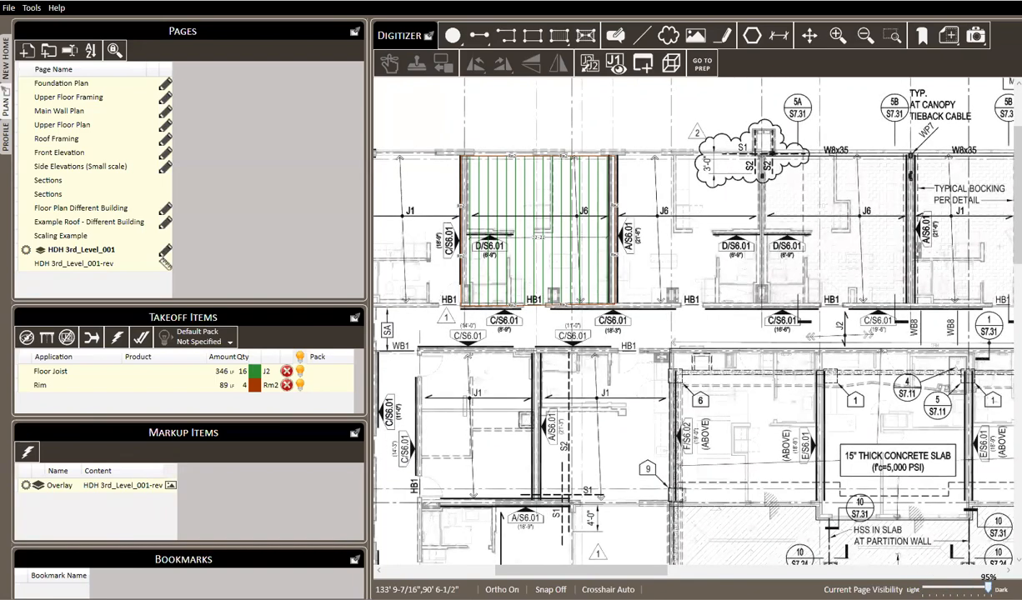
pyautogui.scroll(-3, 642, 296)
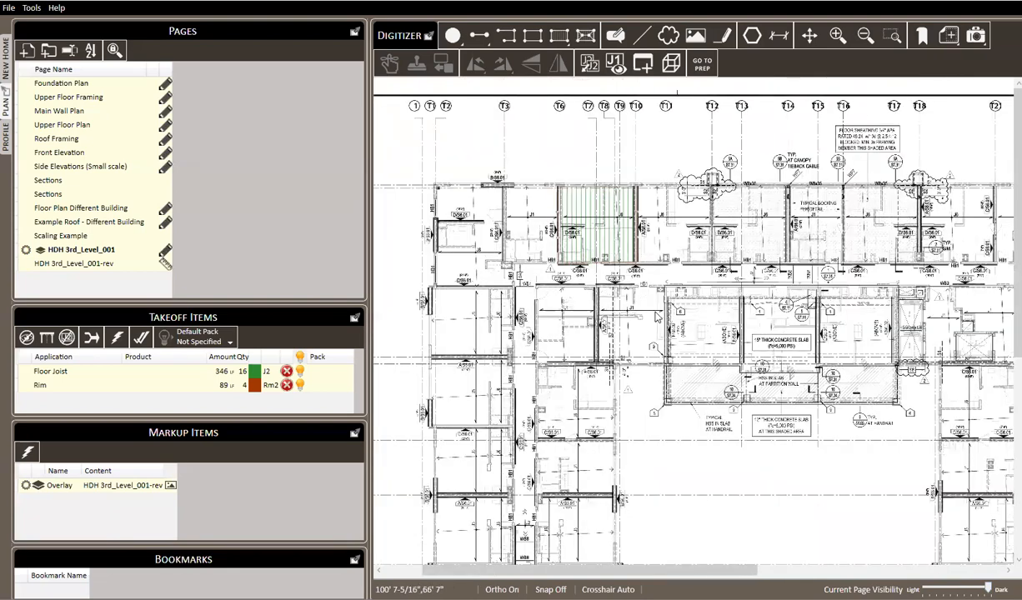
pyautogui.moveTo(665, 305); pyautogui.dragTo(638, 280)
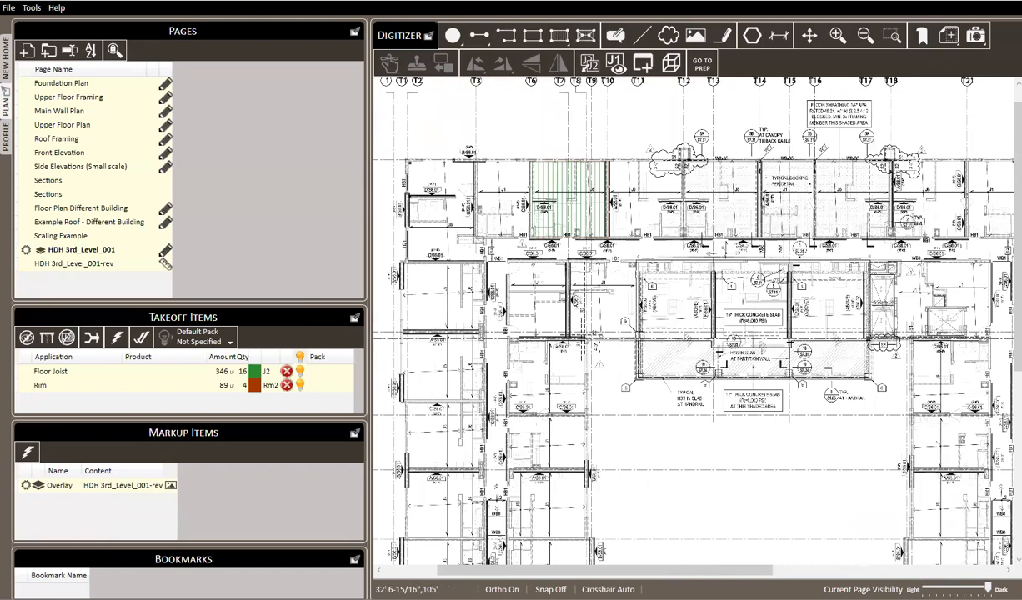
pyautogui.moveTo(987, 587); pyautogui.dragTo(973, 588)
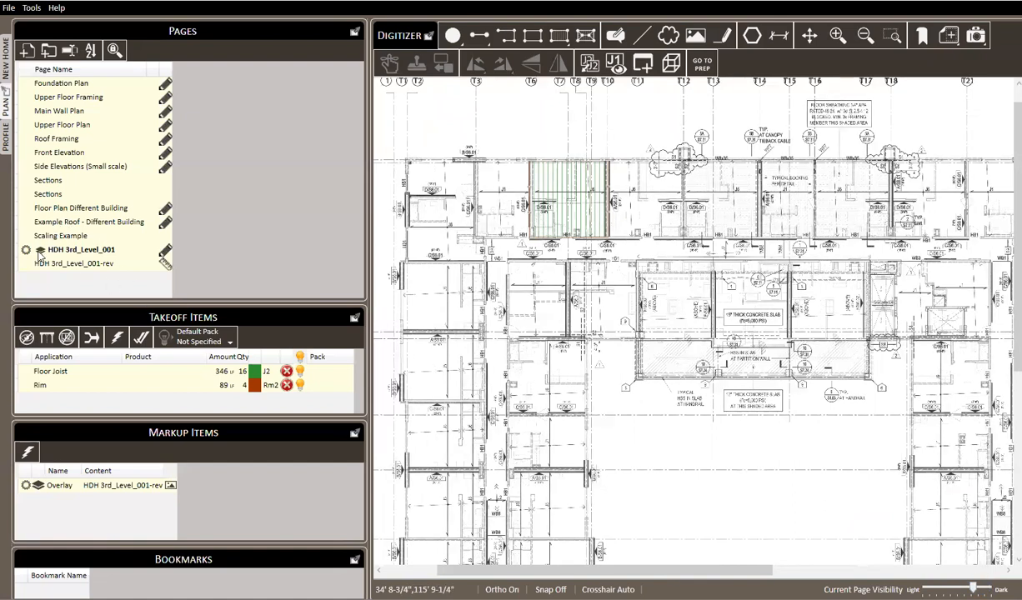
pyautogui.moveTo(42, 251)
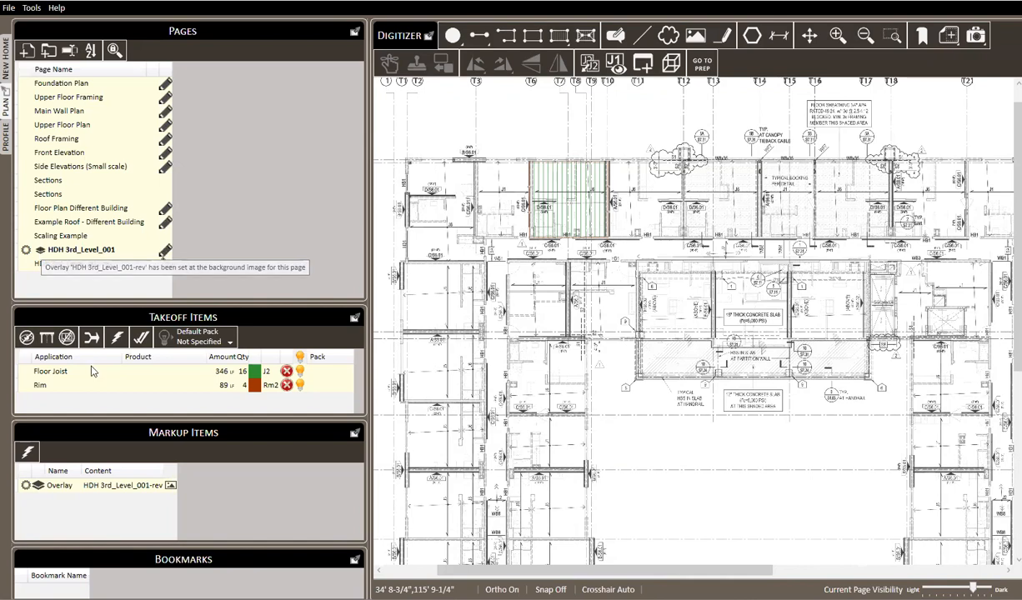
pyautogui.moveTo(174, 487)
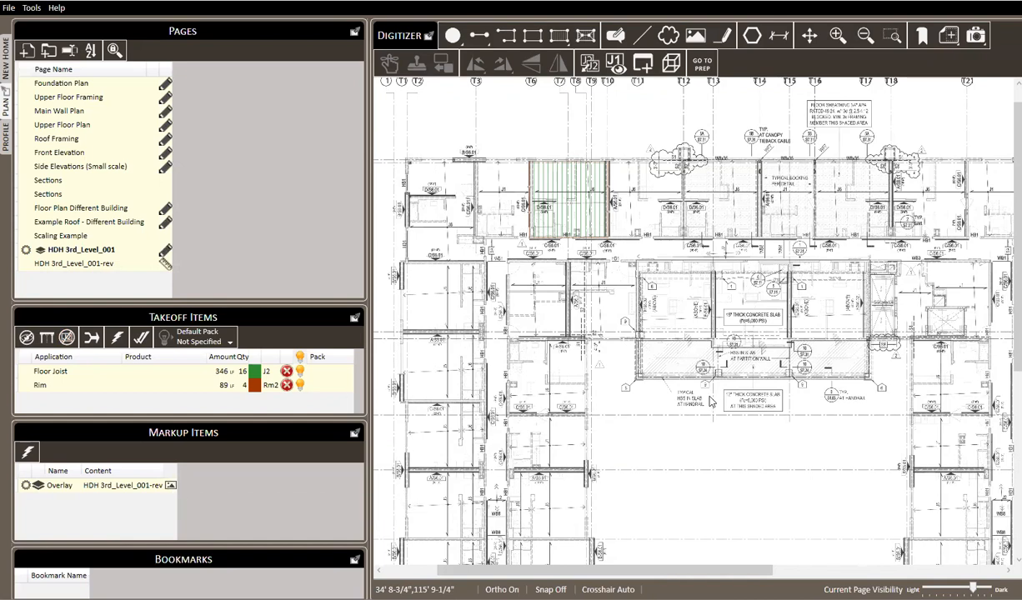
pyautogui.moveTo(973, 588)
pyautogui.mouseDown()
pyautogui.moveTo(951, 588)
pyautogui.moveTo(971, 588)
pyautogui.mouseUp()
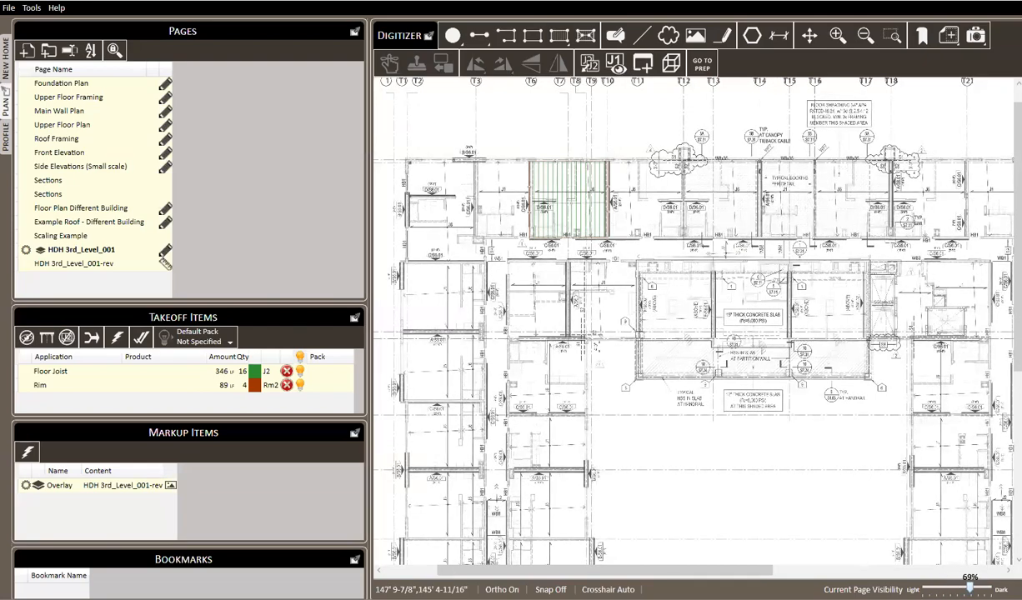
# View the project's framing layouts with their recapture options and return to the plan.
pyautogui.click(6, 58)
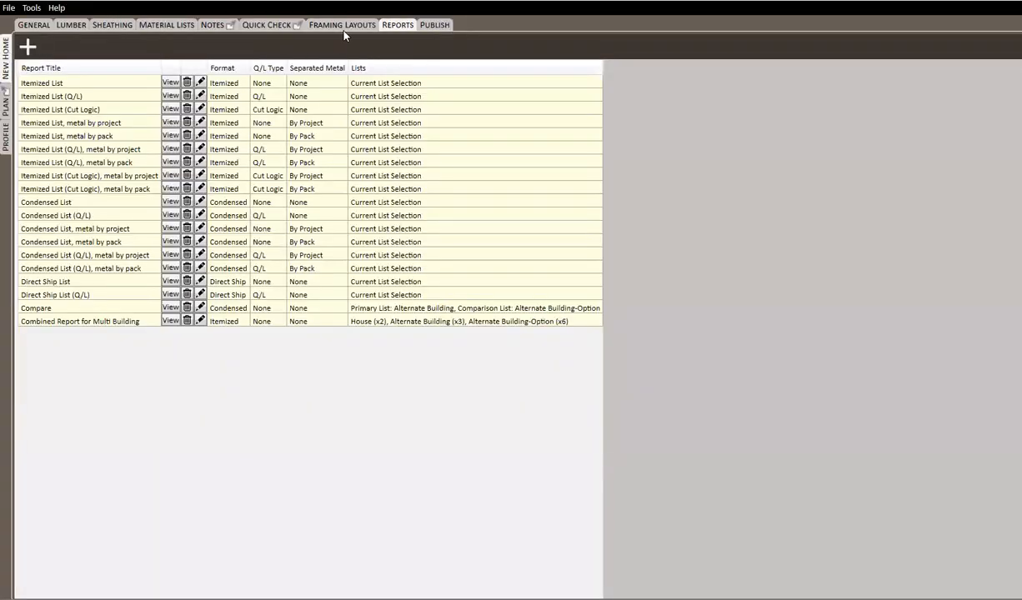
pyautogui.click(332, 26)
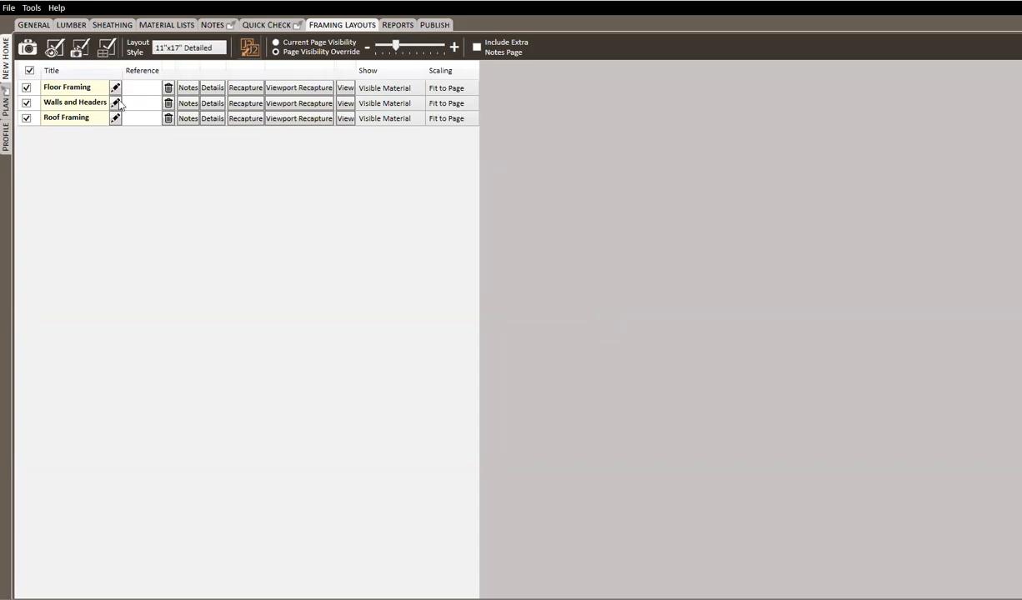
pyautogui.click(9, 103)
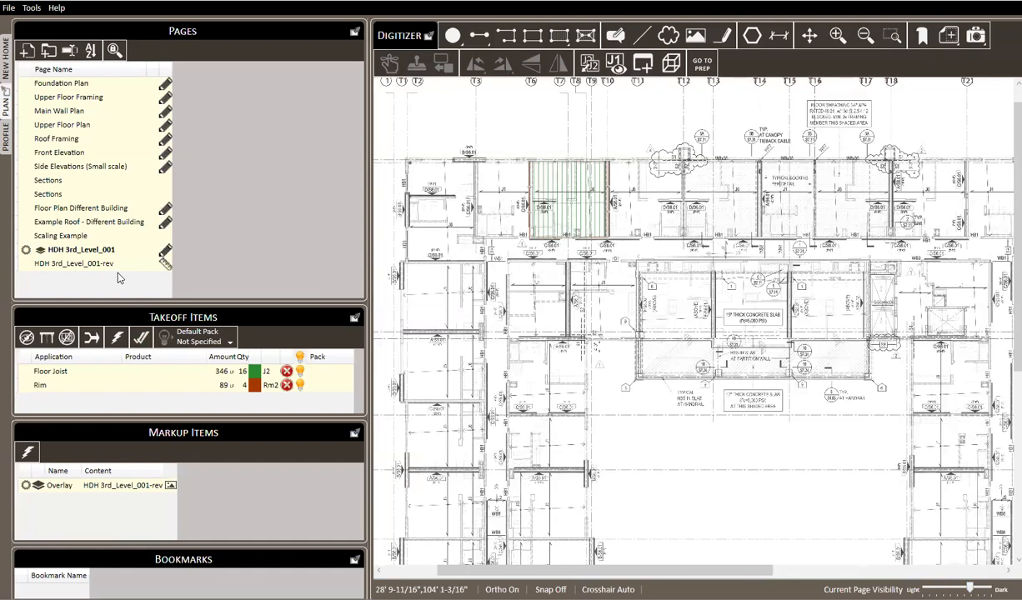
# Add the original HDH 3rd_Level_001 page as an overlay on its own page.
pyautogui.rightClick(74, 251)
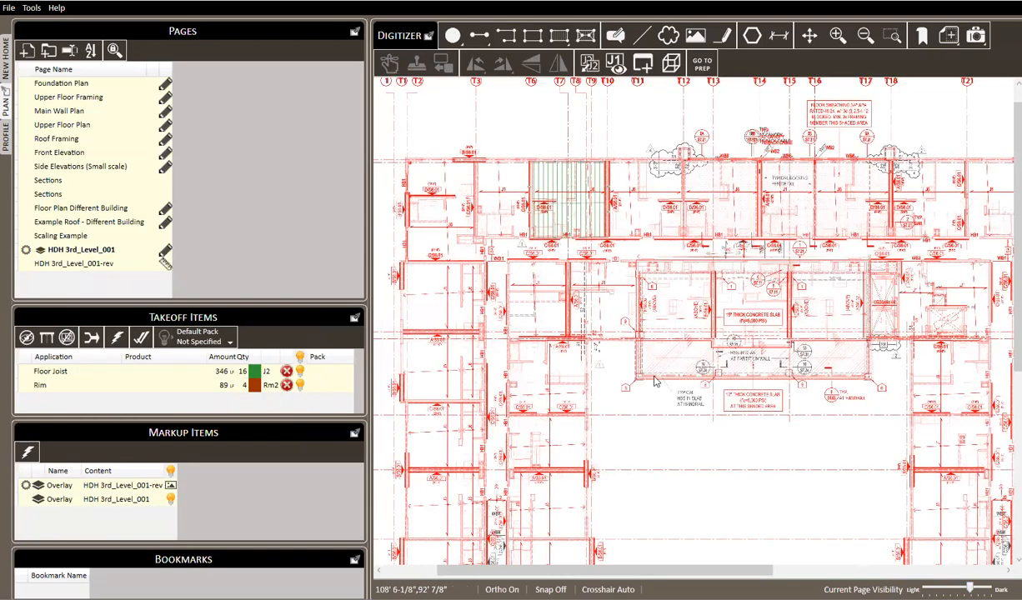
pyautogui.scroll(-2, 634, 366)
pyautogui.rightClick(102, 498)
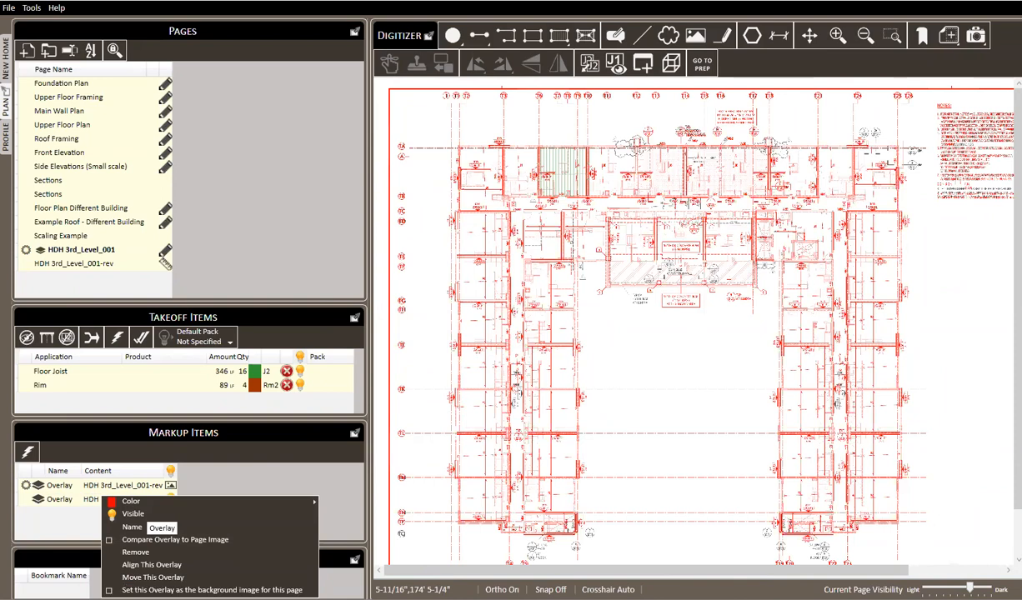
pyautogui.click(212, 590)
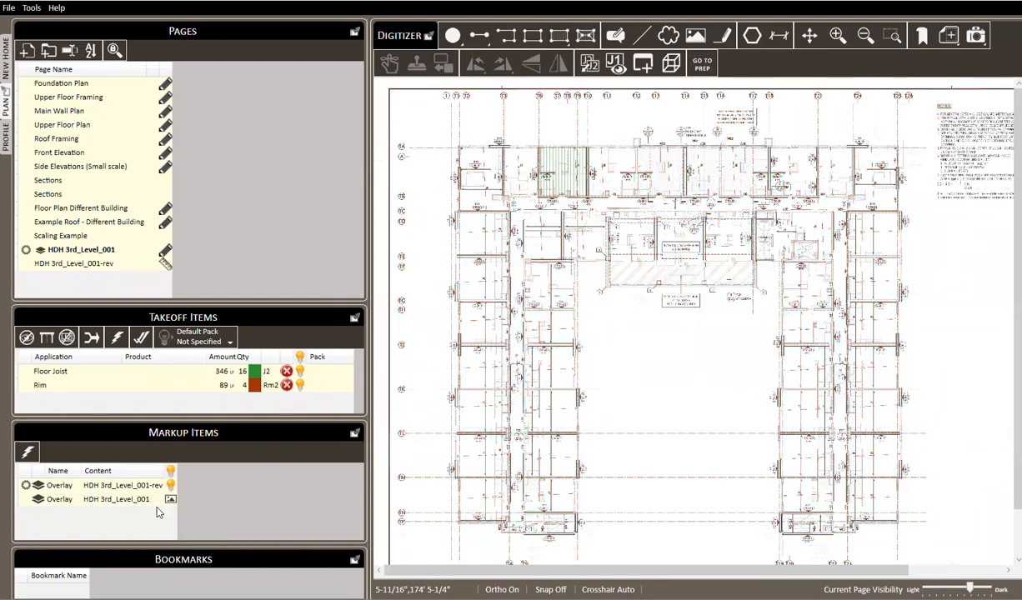
pyautogui.rightClick(140, 487)
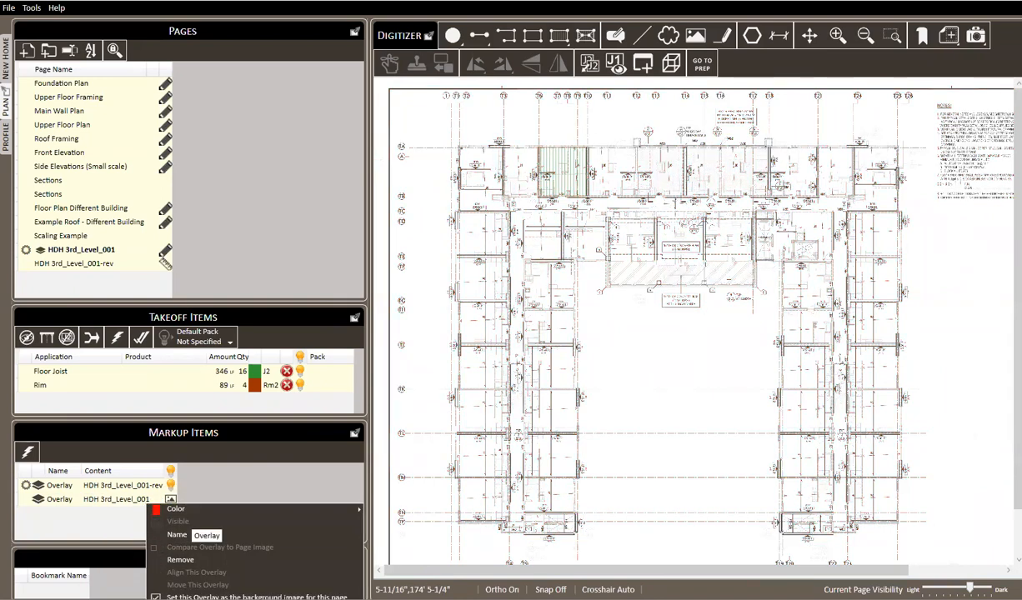
pyautogui.click(158, 596)
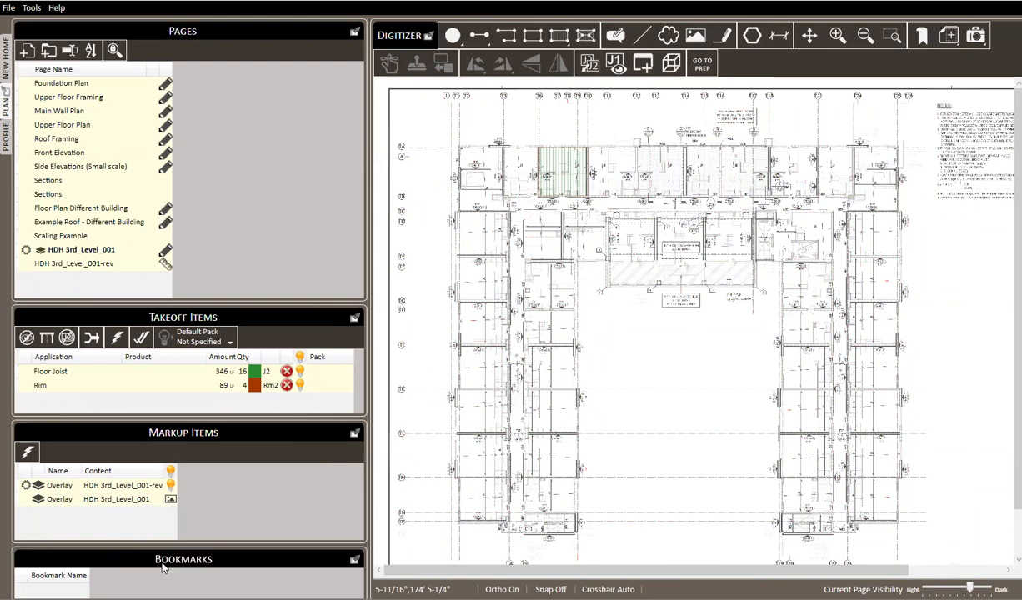
pyautogui.rightClick(131, 484)
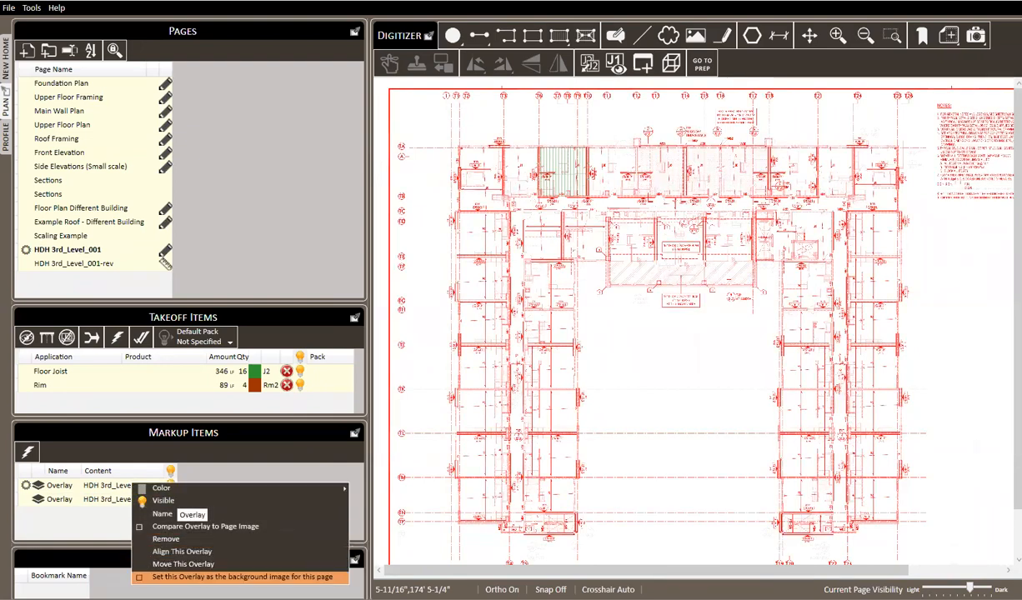
pyautogui.click(209, 576)
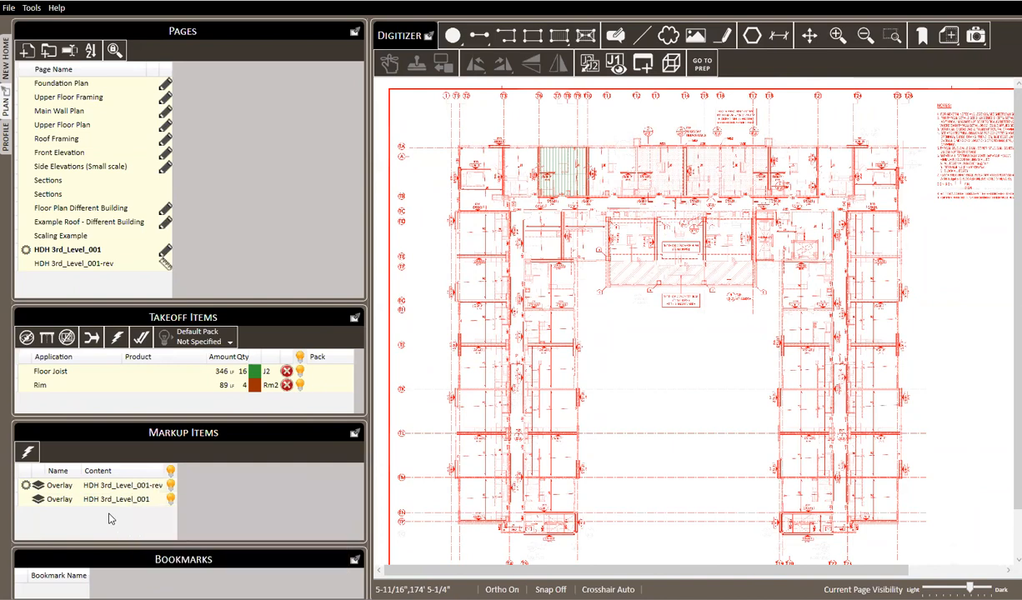
# Compare the HDH 3rd_Level_001 overlay to the page image, with the revised page as its background.
pyautogui.rightClick(109, 498)
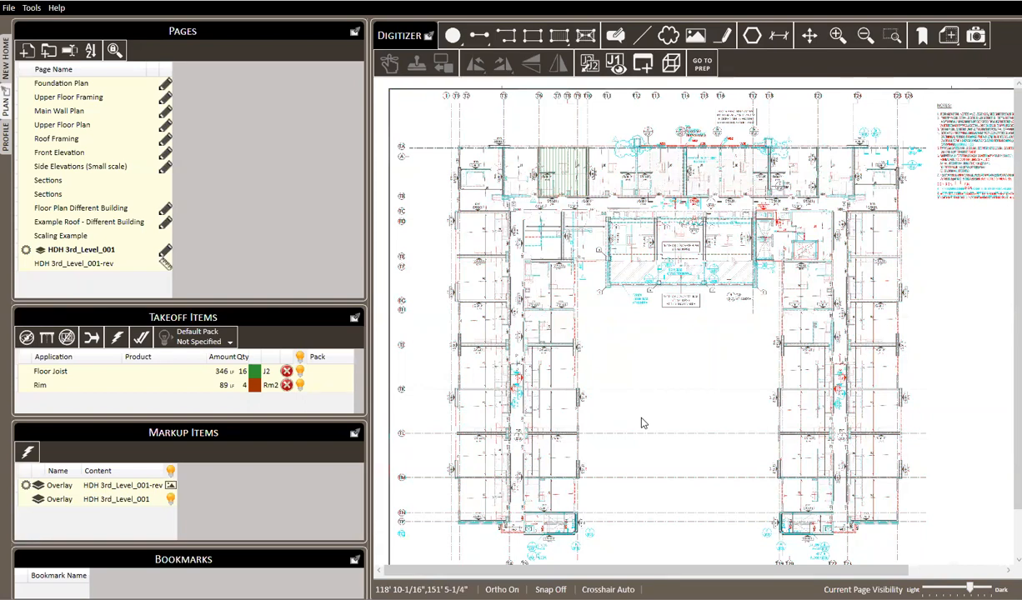
pyautogui.moveTo(43, 254)
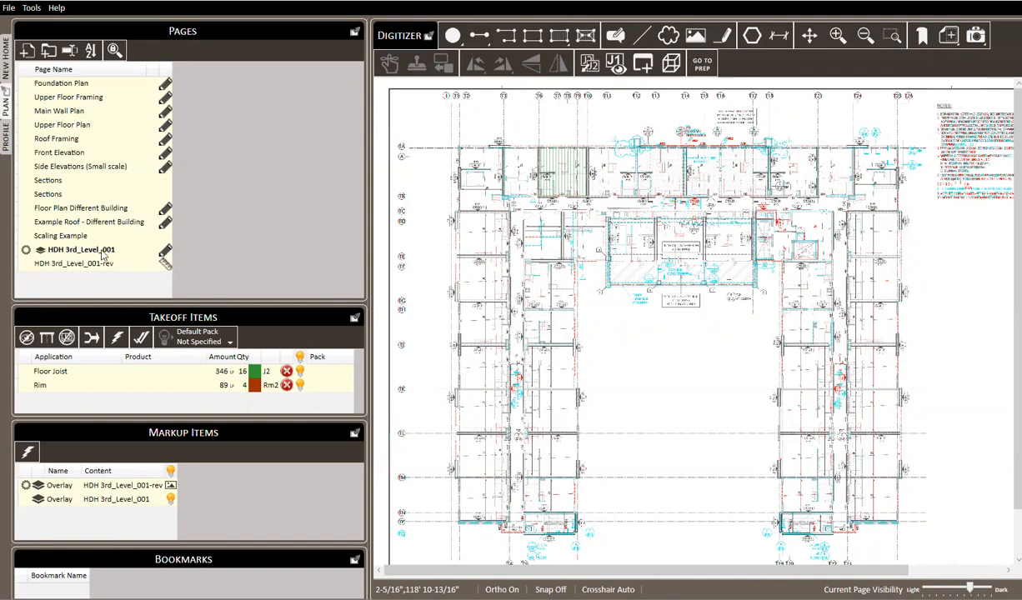